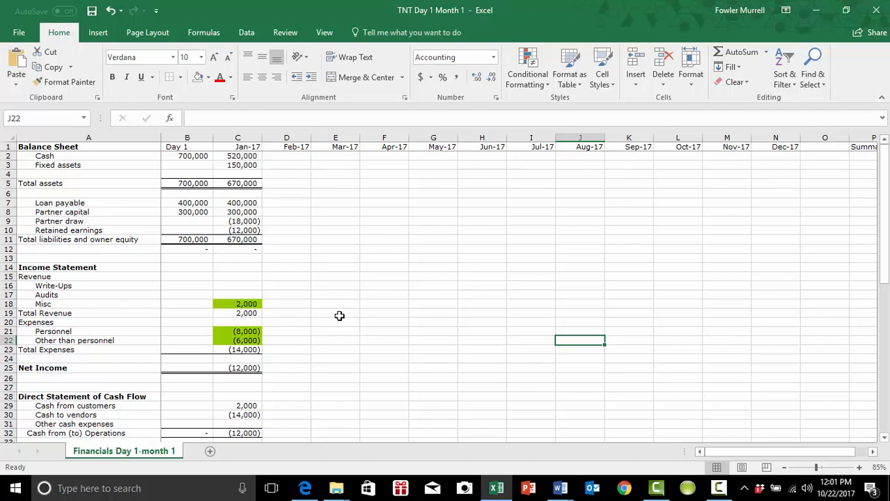
Review the Day 1 and Jan-17 figures in the balance sheet, income statement, and direct and indirect cash flow statements.
{"action": "scroll", "coordinate": [339, 316], "scroll_direction": "down", "scroll_amount": 8}
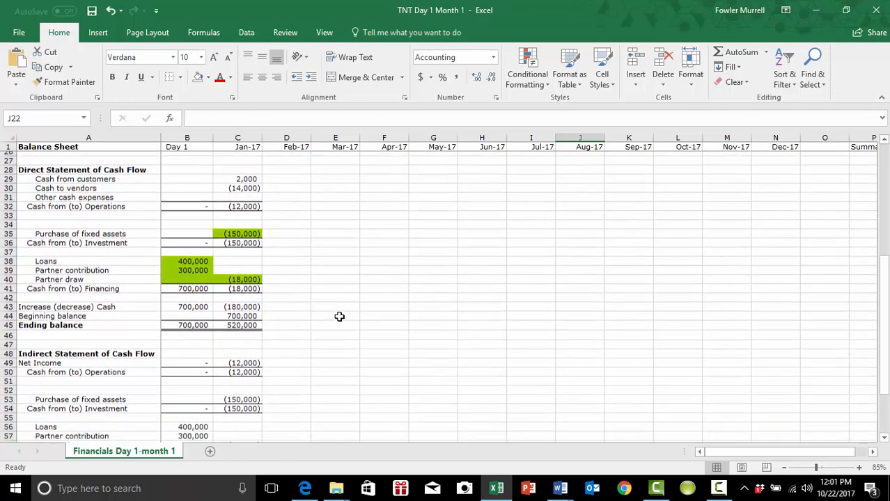
{"action": "scroll", "coordinate": [339, 316], "scroll_direction": "down", "scroll_amount": 5}
{"action": "scroll", "coordinate": [339, 316], "scroll_direction": "up", "scroll_amount": 4}
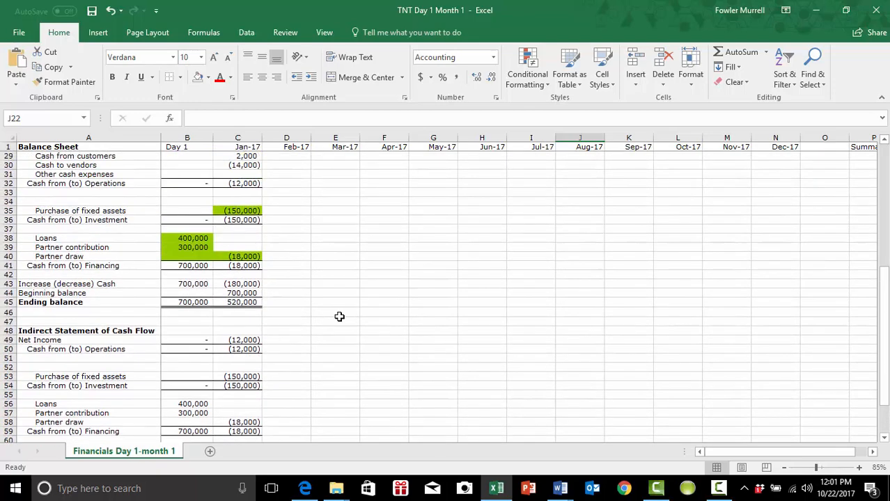
{"action": "scroll", "coordinate": [339, 316], "scroll_direction": "up", "scroll_amount": 9}
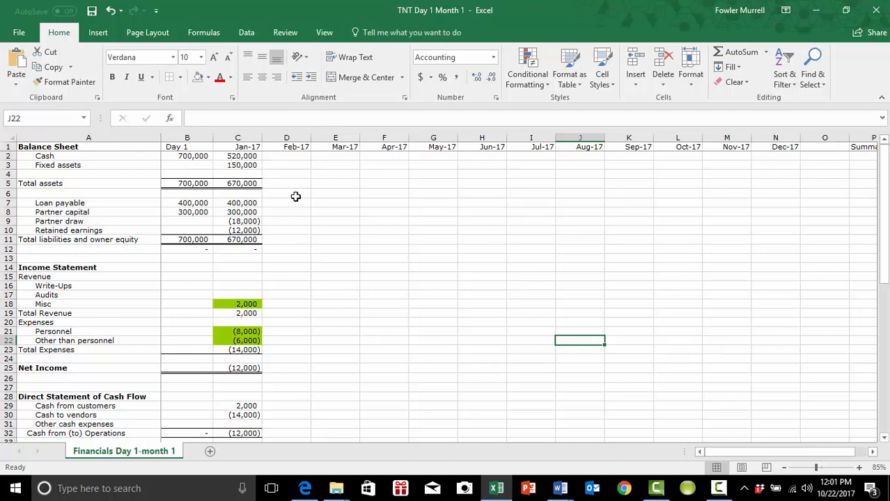
{"action": "scroll", "coordinate": [321, 206], "scroll_direction": "down", "scroll_amount": 1}
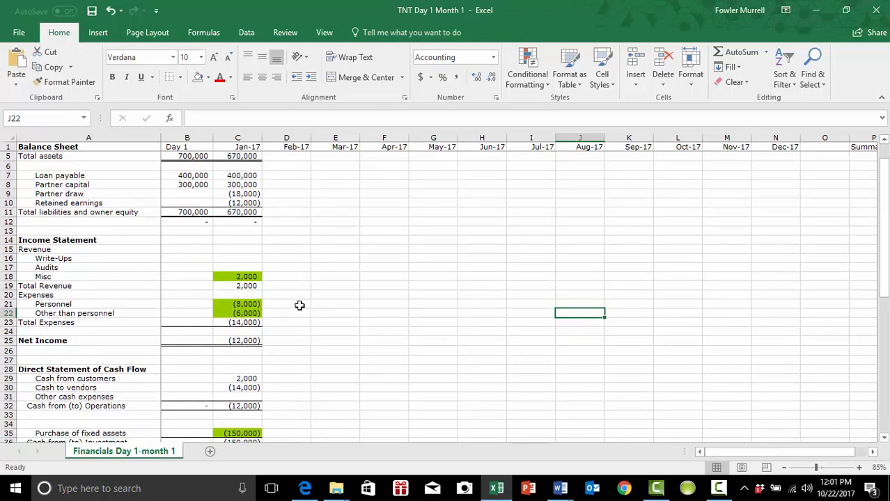
{"action": "scroll", "coordinate": [282, 378], "scroll_direction": "down", "scroll_amount": 1}
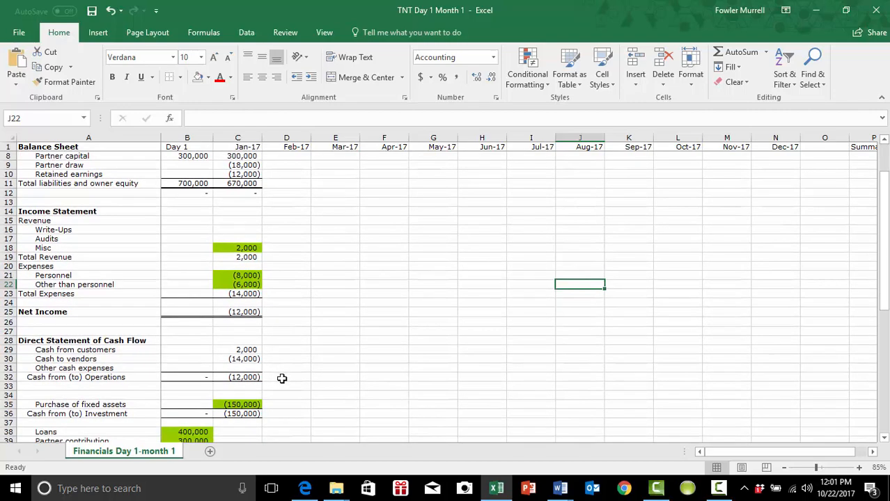
{"action": "scroll", "coordinate": [281, 378], "scroll_direction": "down", "scroll_amount": 1}
{"action": "scroll", "coordinate": [281, 379], "scroll_direction": "up", "scroll_amount": 3}
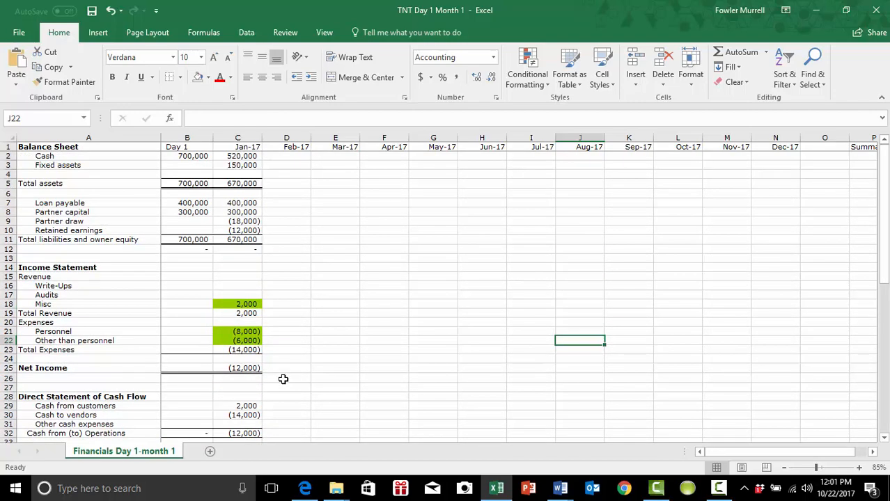
{"action": "scroll", "coordinate": [322, 247], "scroll_direction": "down", "scroll_amount": 8}
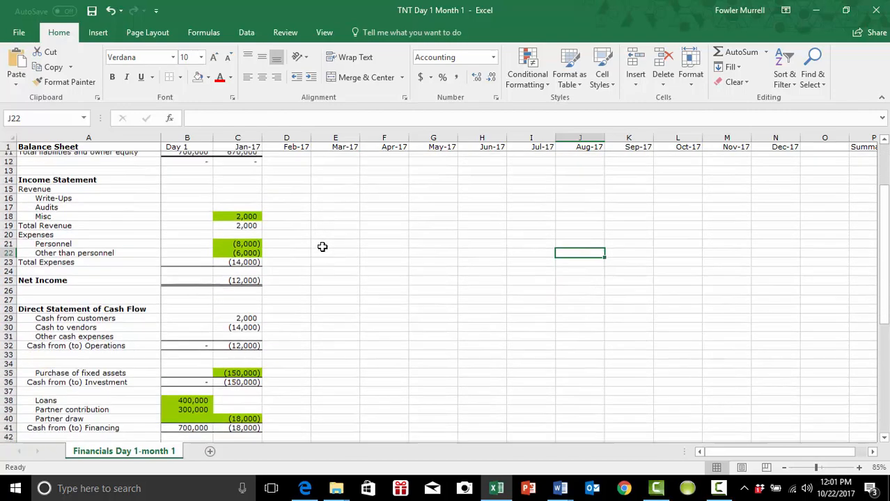
{"action": "scroll", "coordinate": [323, 247], "scroll_direction": "down", "scroll_amount": 2}
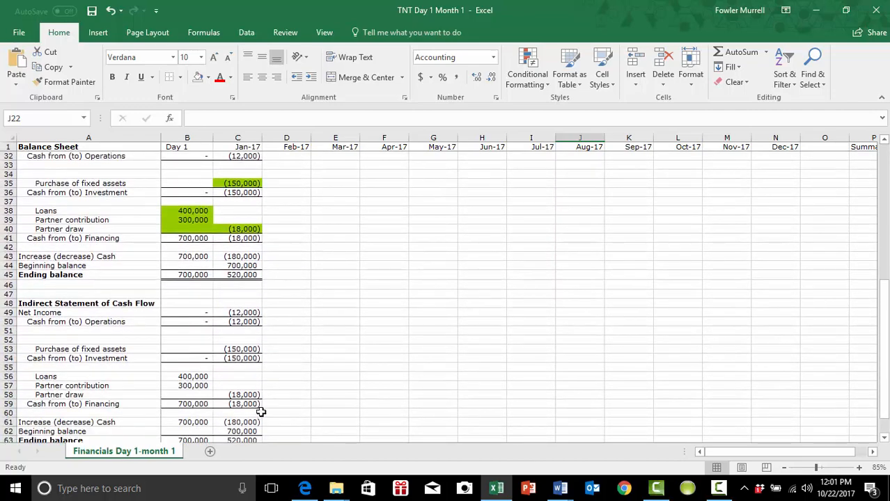
{"action": "scroll", "coordinate": [275, 394], "scroll_direction": "down", "scroll_amount": 1}
{"action": "scroll", "coordinate": [277, 393], "scroll_direction": "up", "scroll_amount": 11}
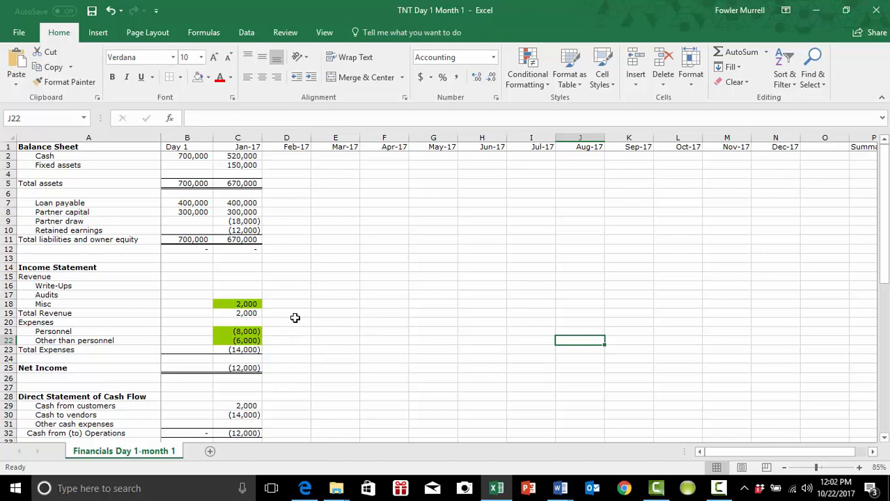
{"action": "scroll", "coordinate": [298, 310], "scroll_direction": "down", "scroll_amount": 2}
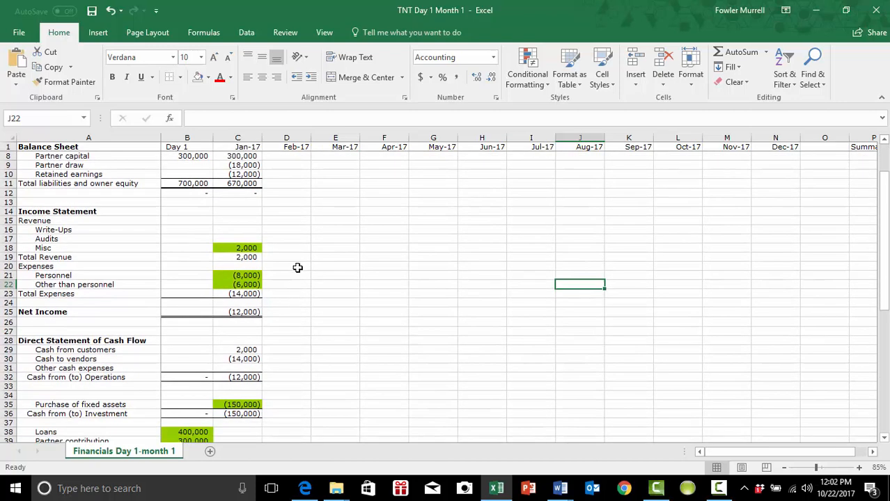
{"action": "scroll", "coordinate": [298, 268], "scroll_direction": "down", "scroll_amount": 4}
{"action": "scroll", "coordinate": [298, 264], "scroll_direction": "up", "scroll_amount": 6}
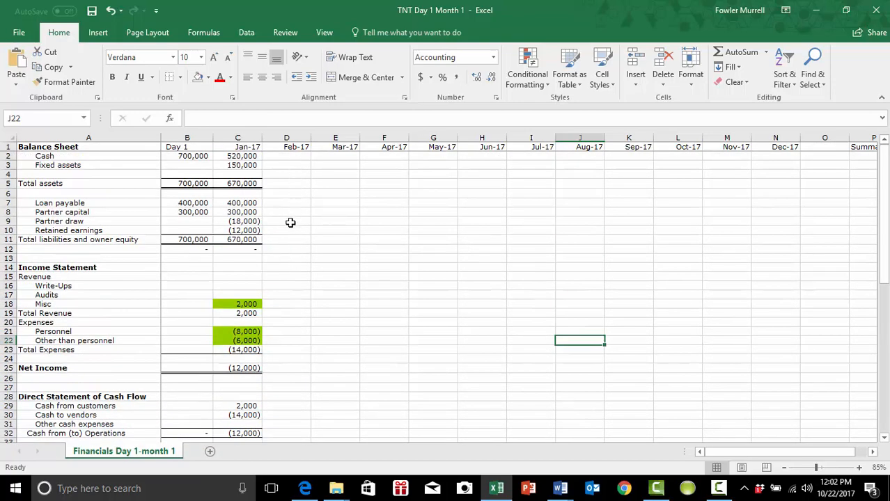
{"action": "scroll", "coordinate": [298, 235], "scroll_direction": "down", "scroll_amount": 3}
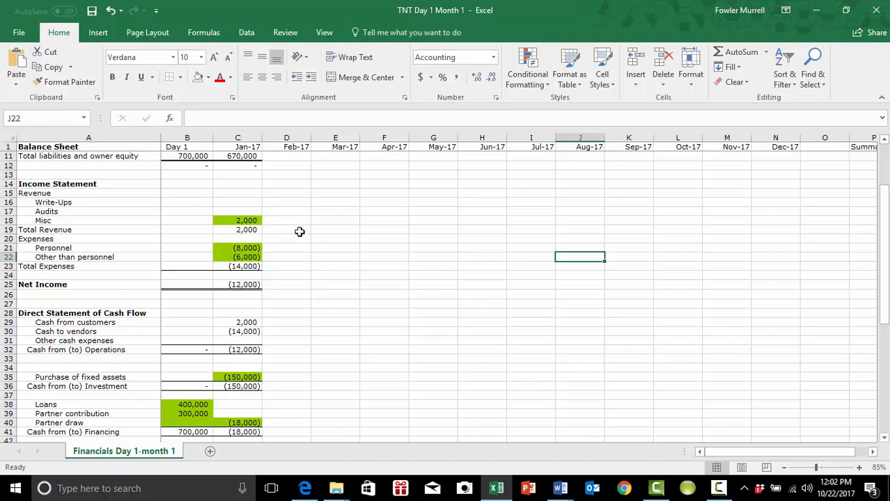
{"action": "scroll", "coordinate": [299, 231], "scroll_direction": "up", "scroll_amount": 3}
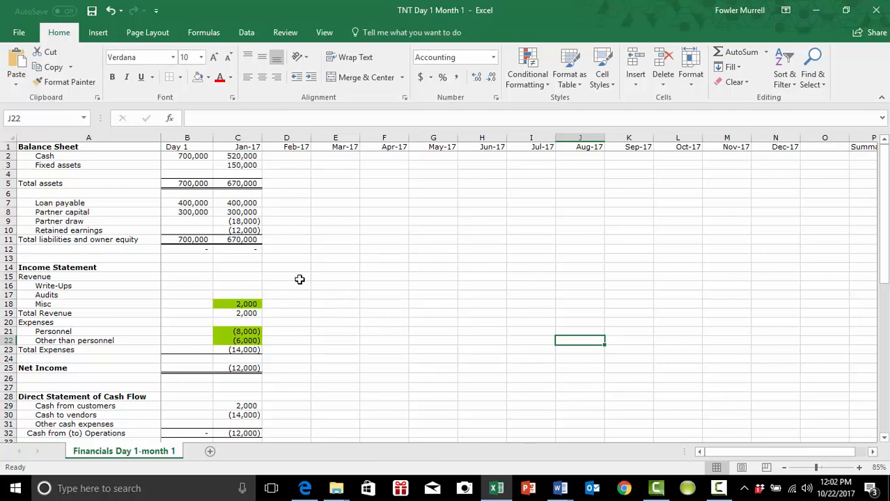
{"action": "scroll", "coordinate": [296, 292], "scroll_direction": "down", "scroll_amount": 2}
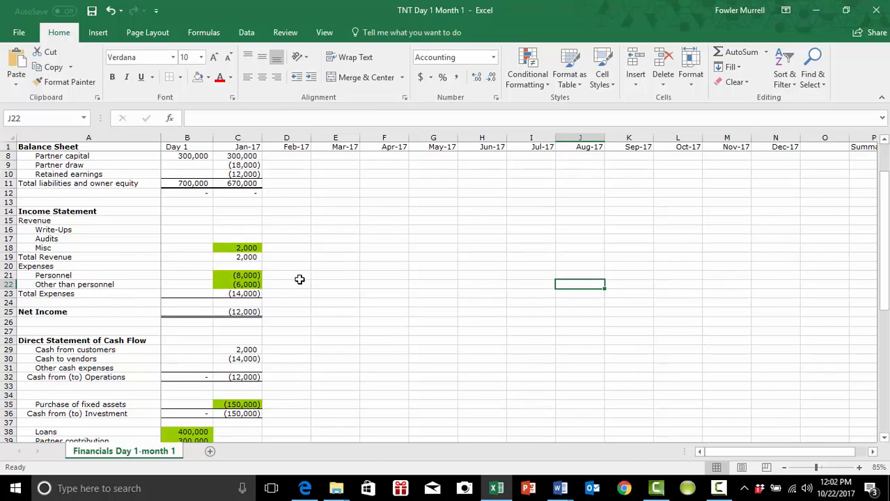
{"action": "scroll", "coordinate": [300, 279], "scroll_direction": "down", "scroll_amount": 1}
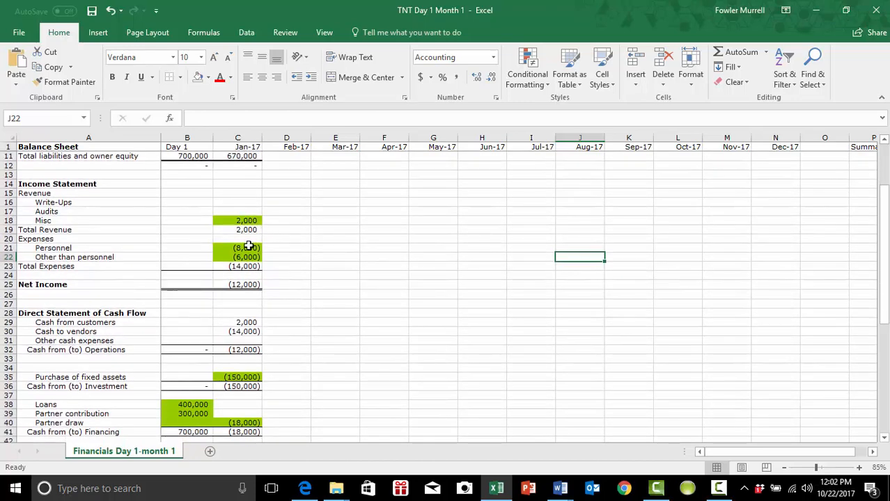
{"action": "scroll", "coordinate": [288, 270], "scroll_direction": "down", "scroll_amount": 2}
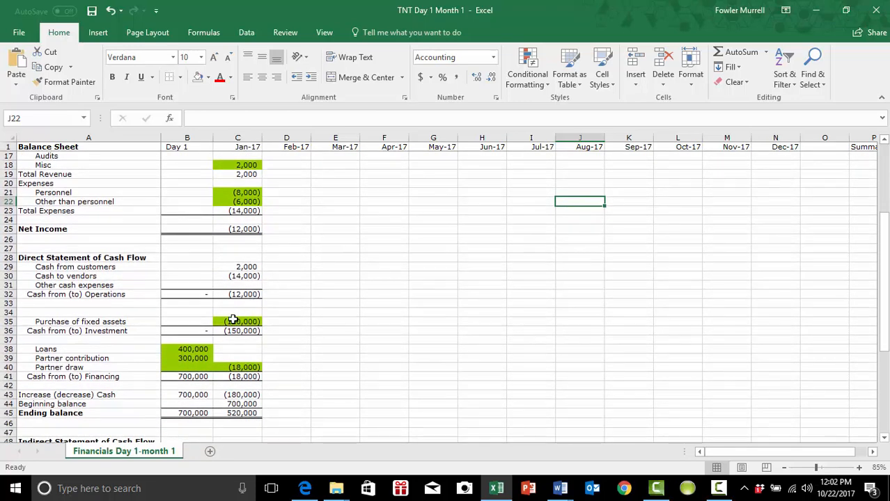
{"action": "scroll", "coordinate": [285, 375], "scroll_direction": "down", "scroll_amount": 2}
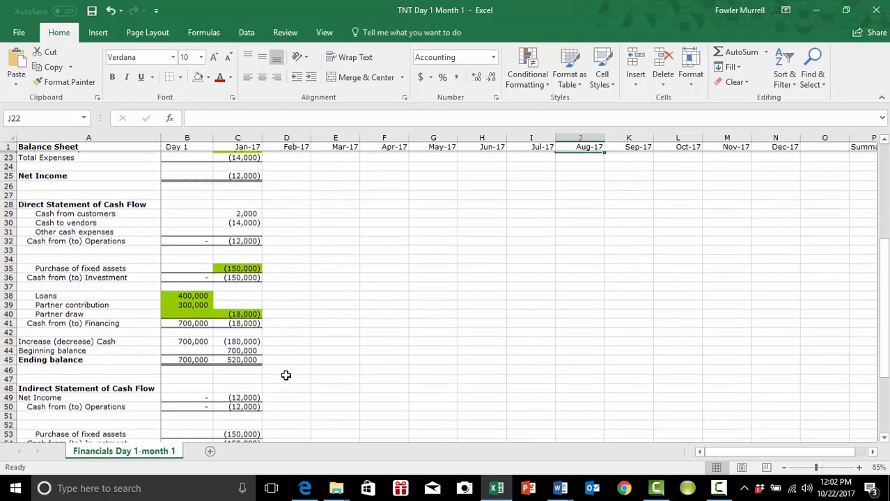
{"action": "scroll", "coordinate": [286, 375], "scroll_direction": "down", "scroll_amount": 6}
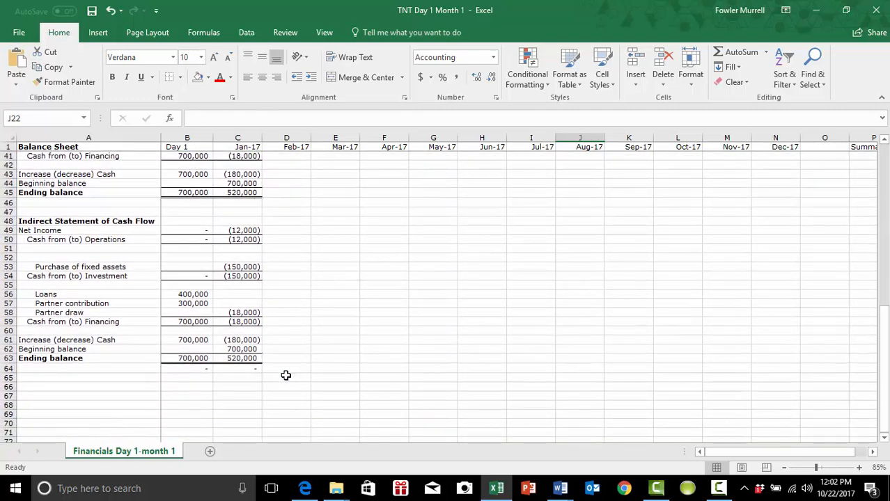
{"action": "scroll", "coordinate": [286, 375], "scroll_direction": "up", "scroll_amount": 13}
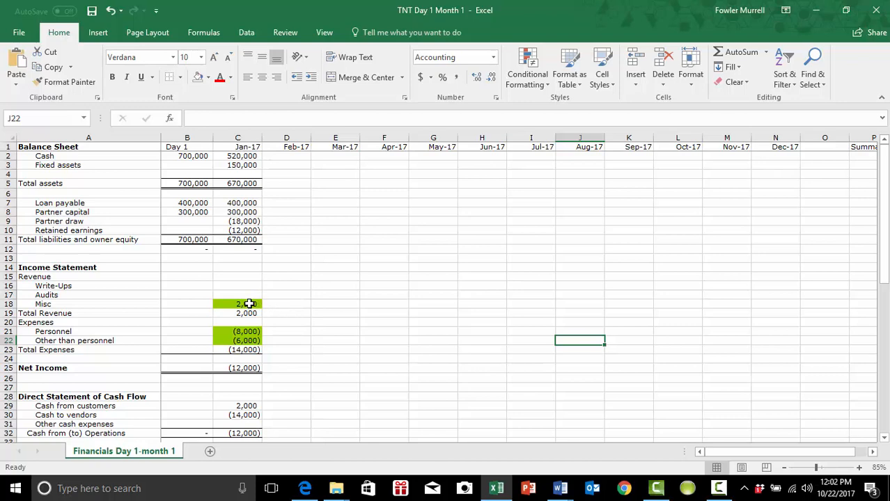
{"action": "left_click_drag", "start_coordinate": [248, 303], "coordinate": [238, 367]}
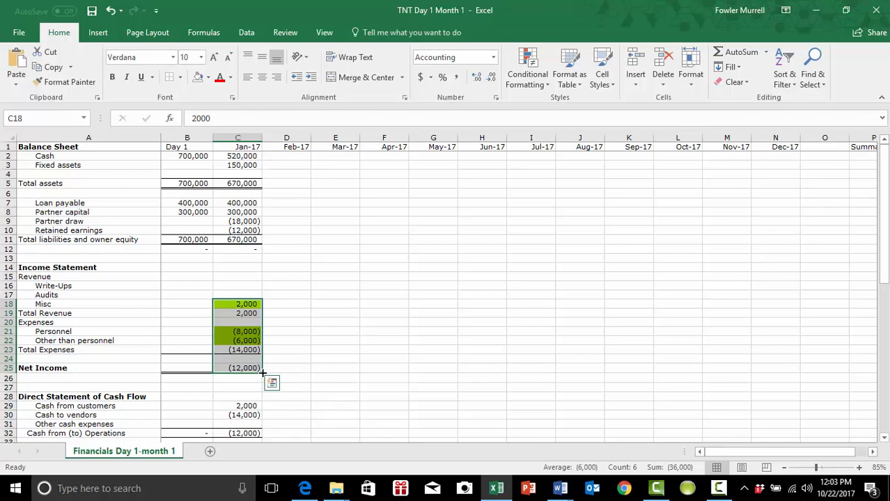
{"action": "left_click_drag", "start_coordinate": [262, 373], "coordinate": [299, 384]}
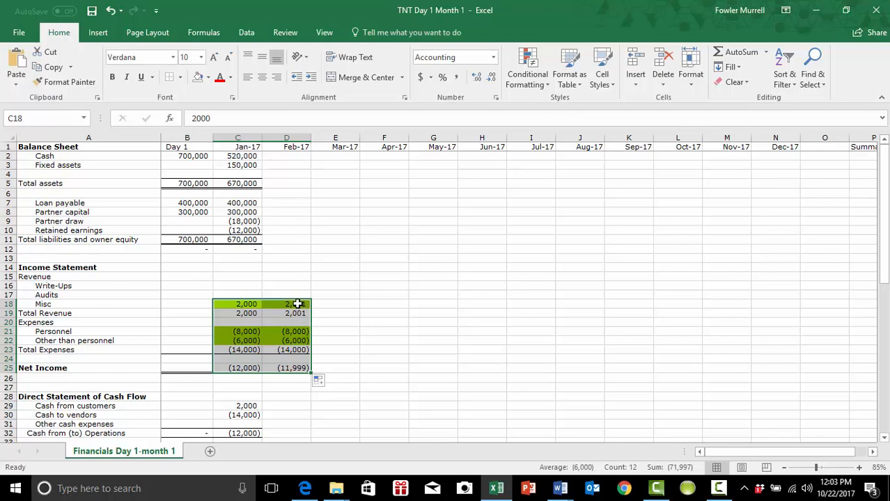
{"action": "left_click", "coordinate": [293, 305]}
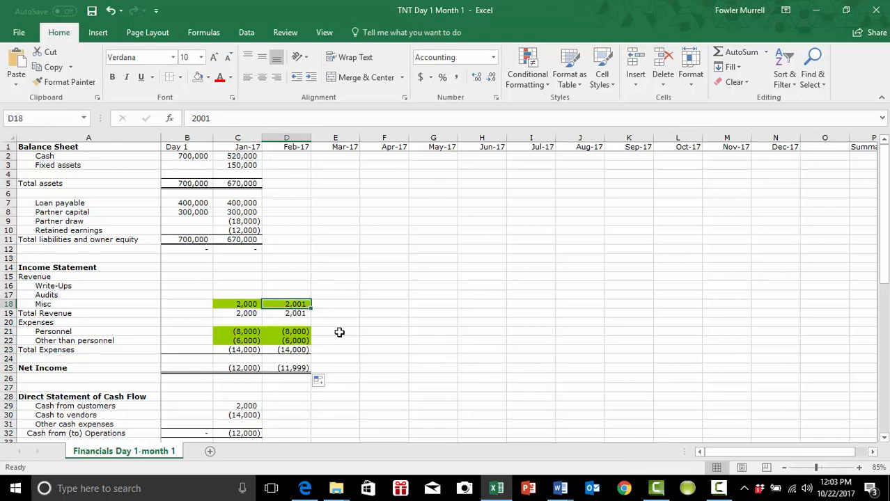
{"action": "left_click", "coordinate": [112, 11]}
{"action": "left_click", "coordinate": [112, 12]}
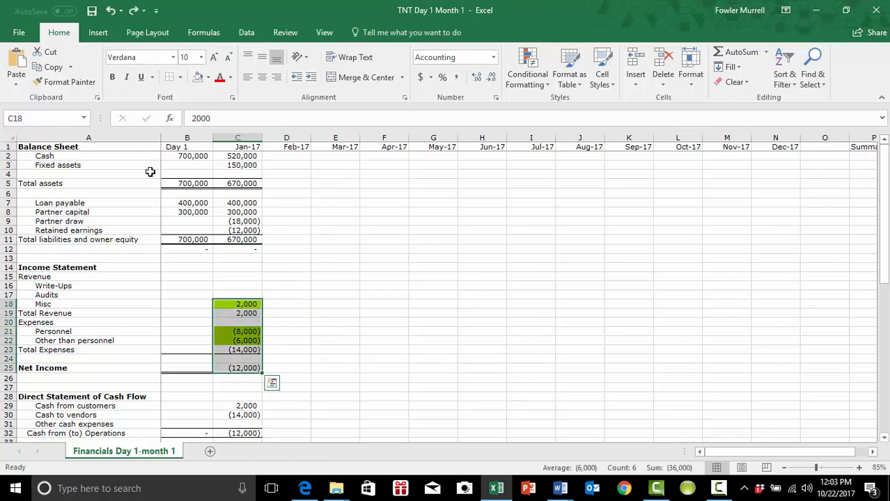
Link the Feb-17 Misc revenue to January with =C18, and fill January's Total Revenue through Net Income rows into Feb-17.
{"action": "left_click", "coordinate": [299, 303]}
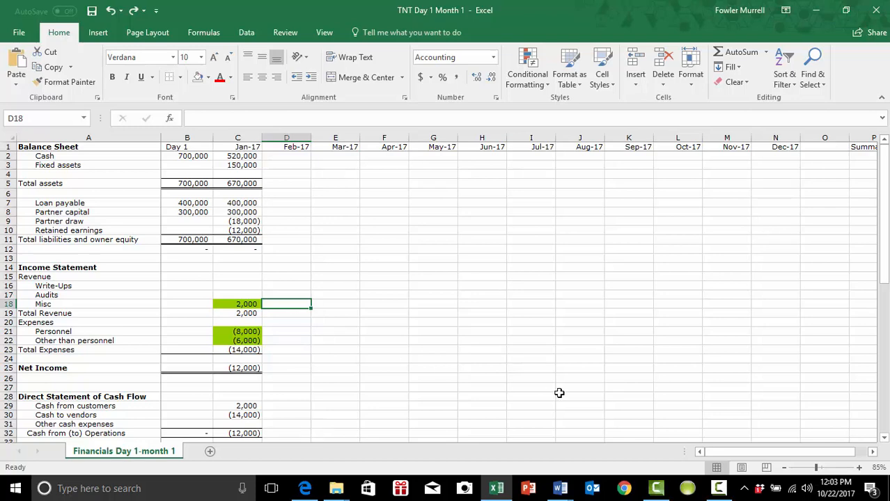
{"action": "type", "text": "="}
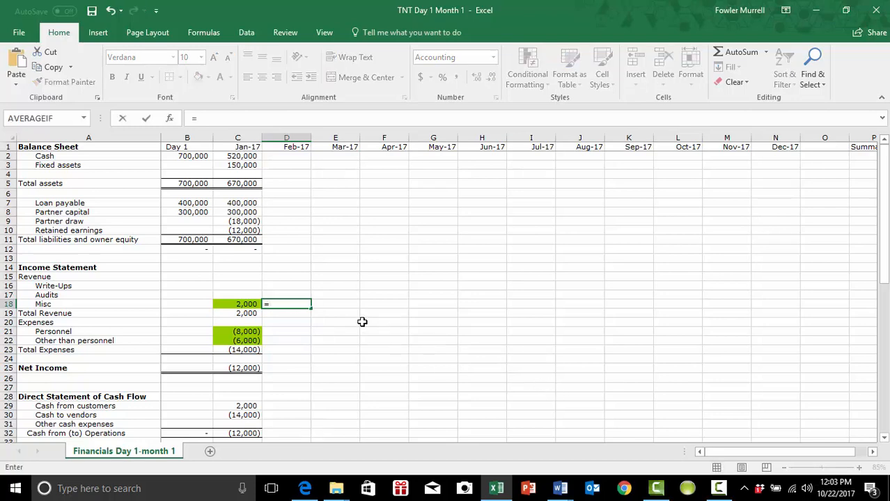
{"action": "left_click", "coordinate": [248, 304]}
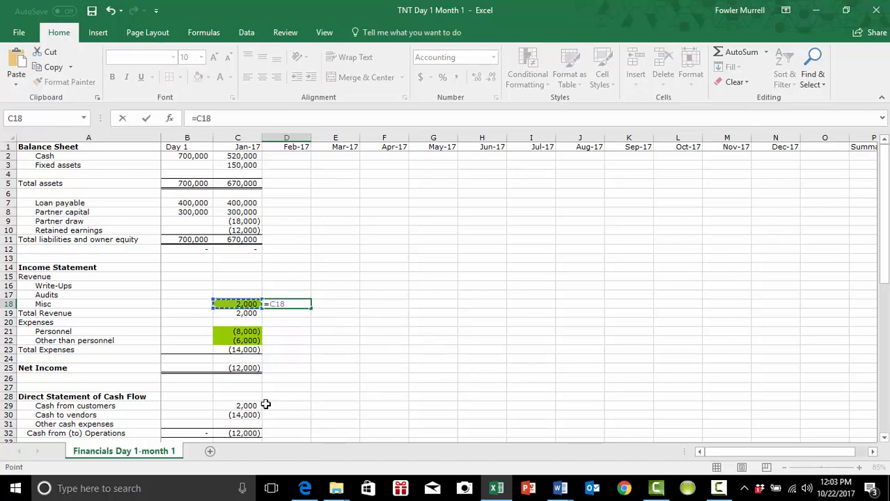
{"action": "key", "text": "Tab"}
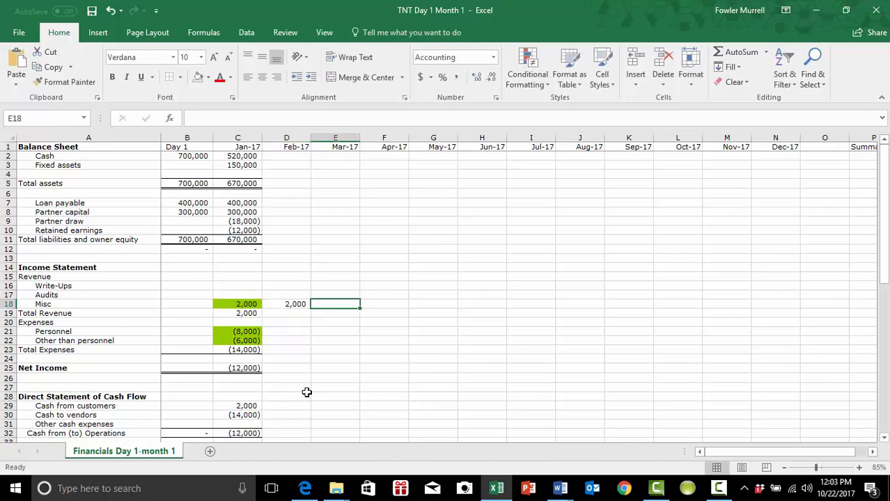
{"action": "left_click_drag", "start_coordinate": [246, 313], "coordinate": [298, 384]}
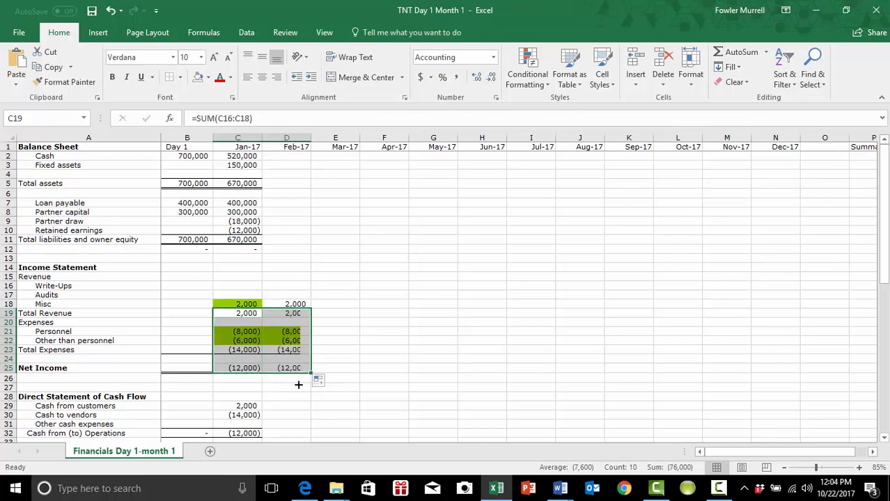
{"action": "left_click", "coordinate": [370, 379]}
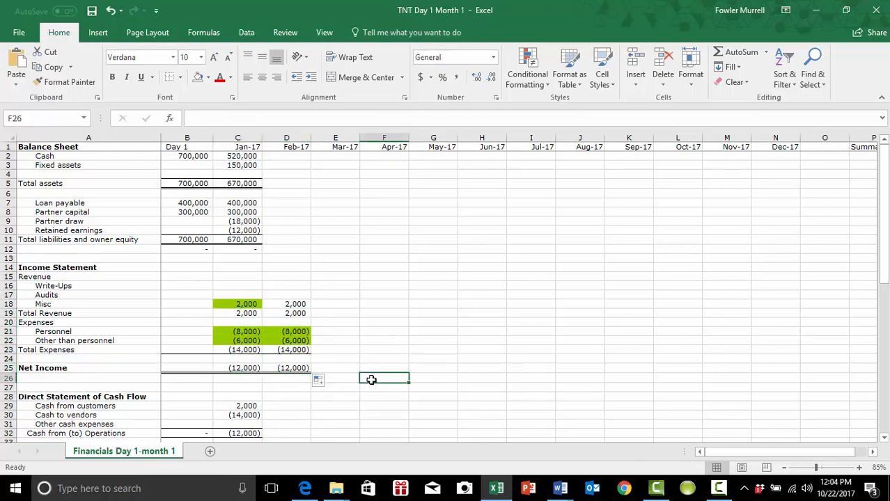
Shade the Feb-17 Misc revenue cell D18 with the standard light green fill.
{"action": "left_click", "coordinate": [275, 305]}
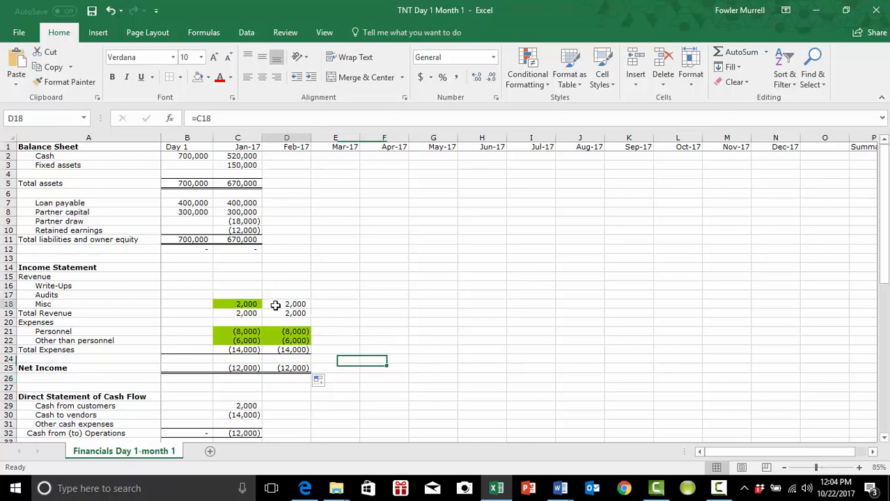
{"action": "left_click", "coordinate": [207, 78]}
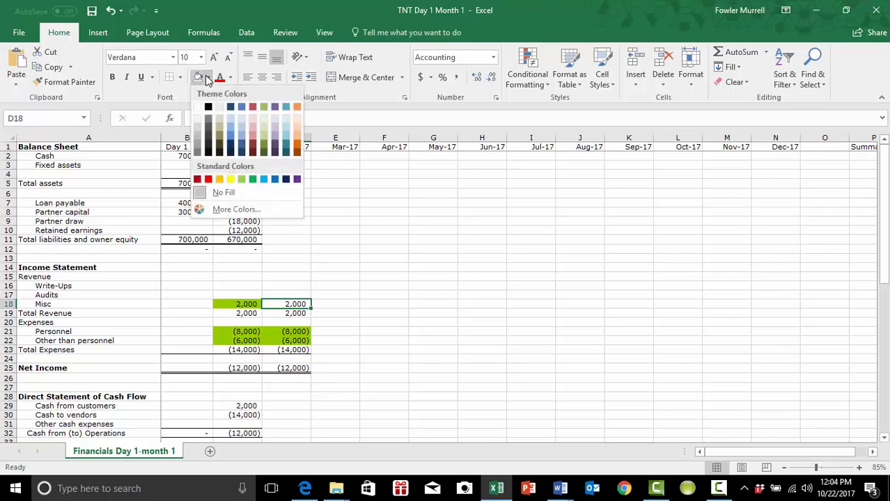
{"action": "left_click", "coordinate": [241, 180]}
{"action": "left_click", "coordinate": [390, 423]}
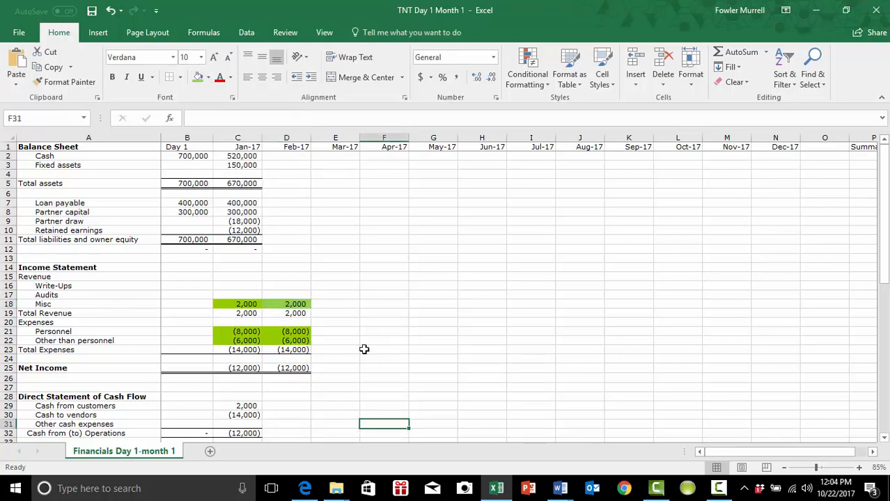
Fill the Feb-17 income statement range D18:D25 across every month through Dec-17.
{"action": "left_click_drag", "start_coordinate": [291, 304], "coordinate": [352, 375]}
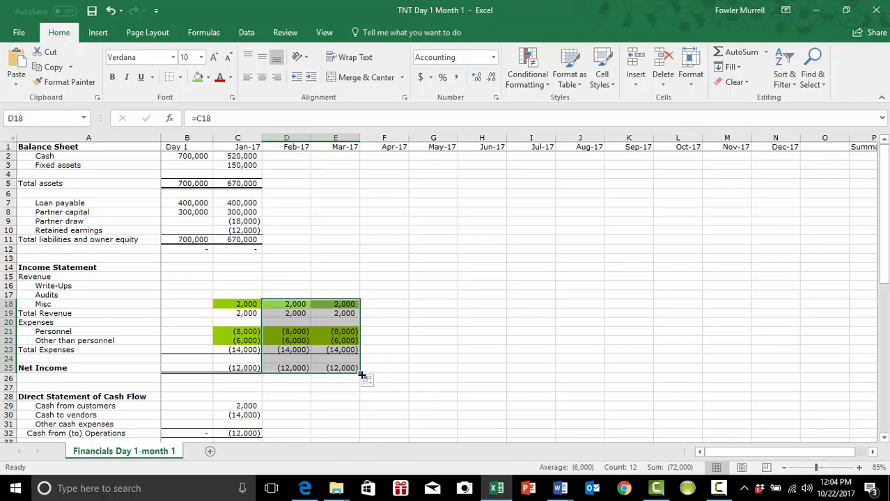
{"action": "left_click_drag", "start_coordinate": [362, 375], "coordinate": [809, 427]}
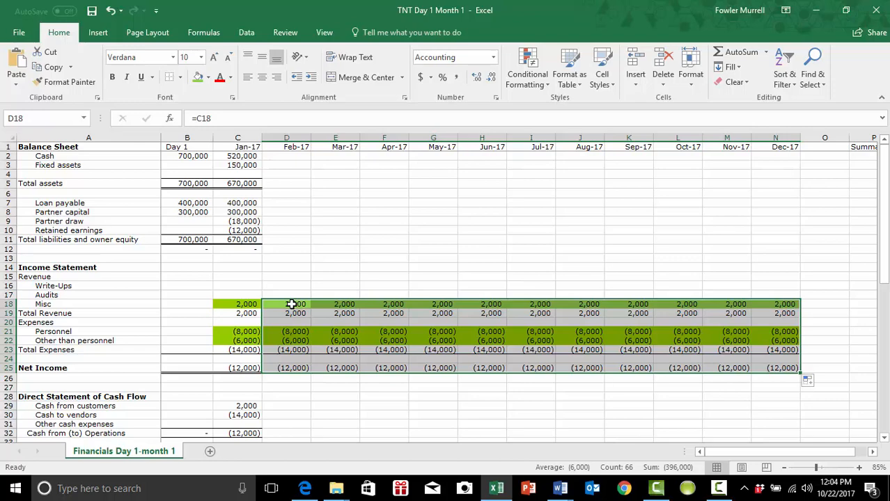
{"action": "scroll", "coordinate": [293, 306], "scroll_direction": "down", "scroll_amount": 3}
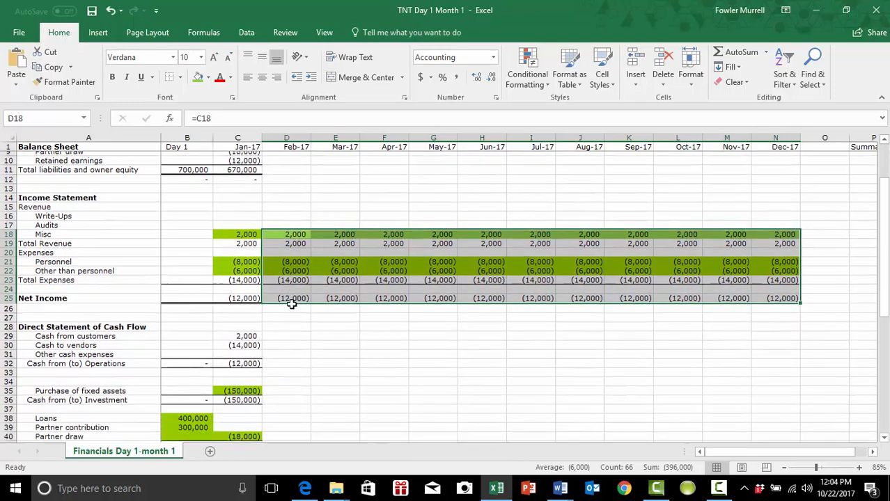
Enter Write-Ups revenue of 1000 for Feb-17, 2000 for Mar-17, and 6000 for both Apr-17 and May-17.
{"action": "scroll", "coordinate": [293, 308], "scroll_direction": "up", "scroll_amount": 1}
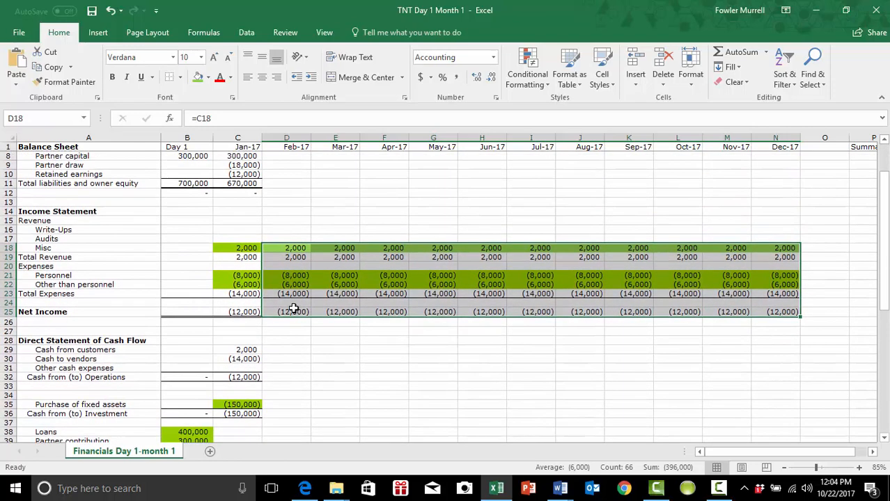
{"action": "scroll", "coordinate": [293, 308], "scroll_direction": "up", "scroll_amount": 1}
{"action": "scroll", "coordinate": [294, 308], "scroll_direction": "up", "scroll_amount": 1}
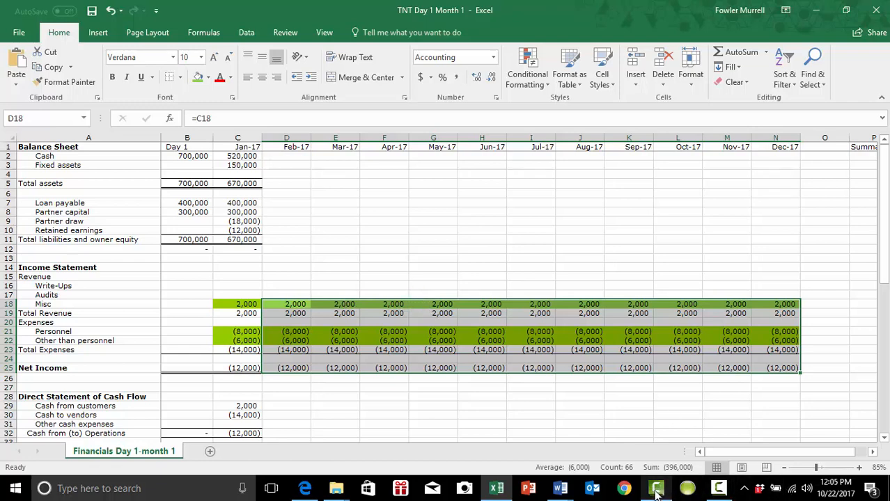
{"action": "mouse_move", "coordinate": [656, 493]}
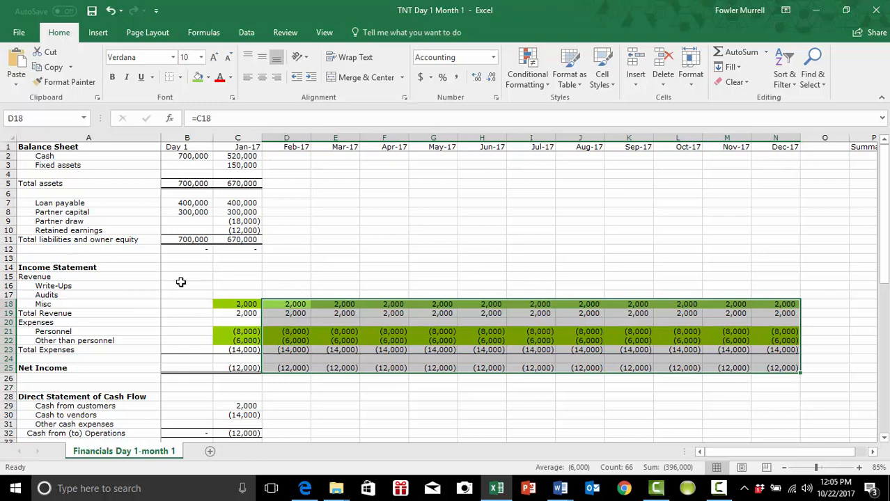
{"action": "left_click", "coordinate": [228, 283]}
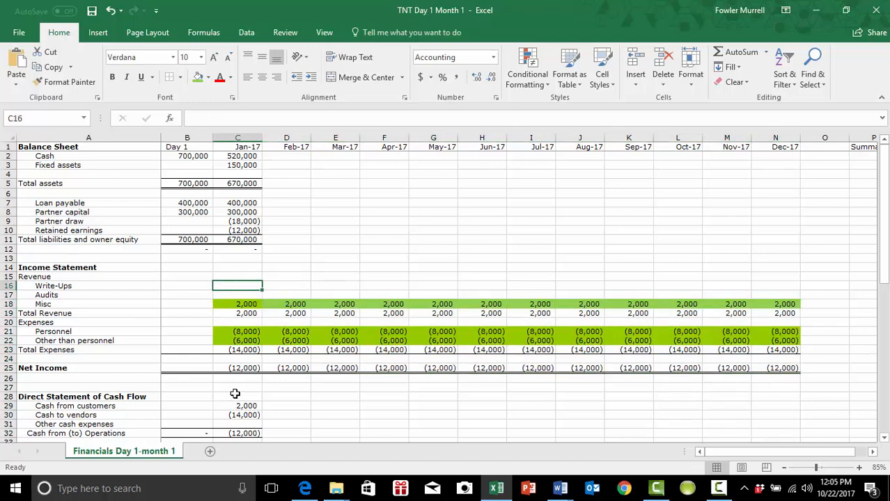
{"action": "key", "text": "Right"}
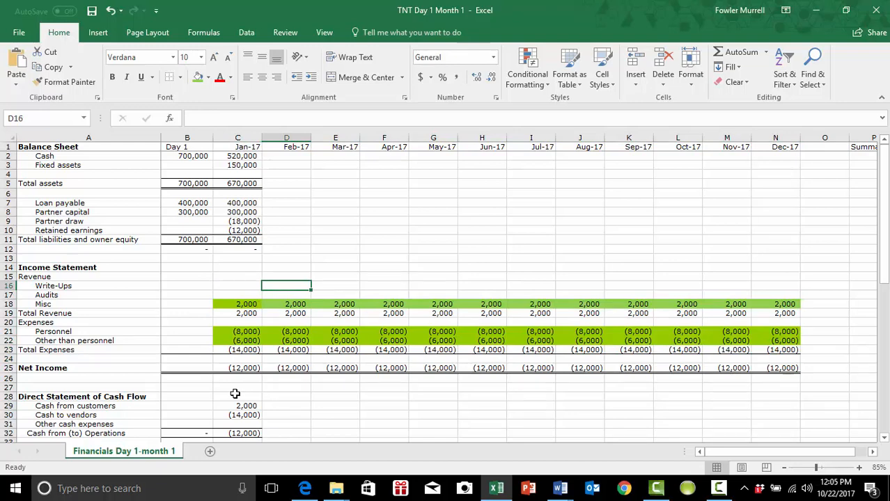
{"action": "type", "text": "1000"}
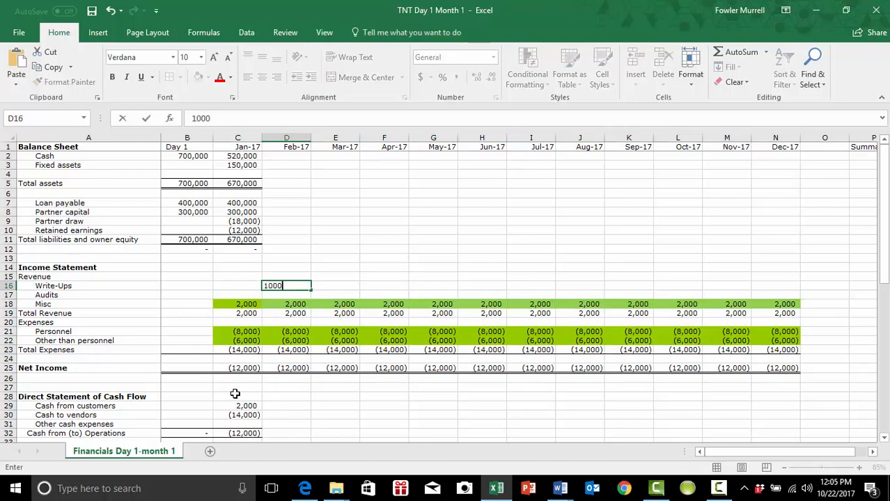
{"action": "key", "text": "Right"}
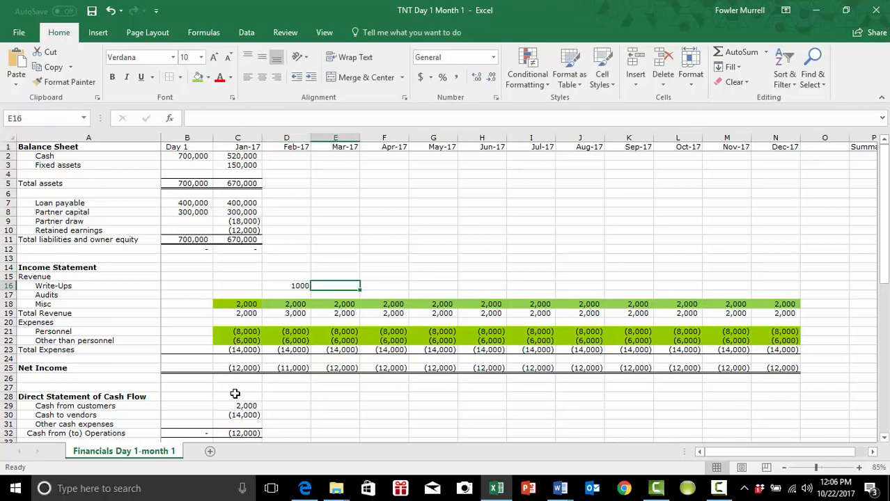
{"action": "type", "text": "2000"}
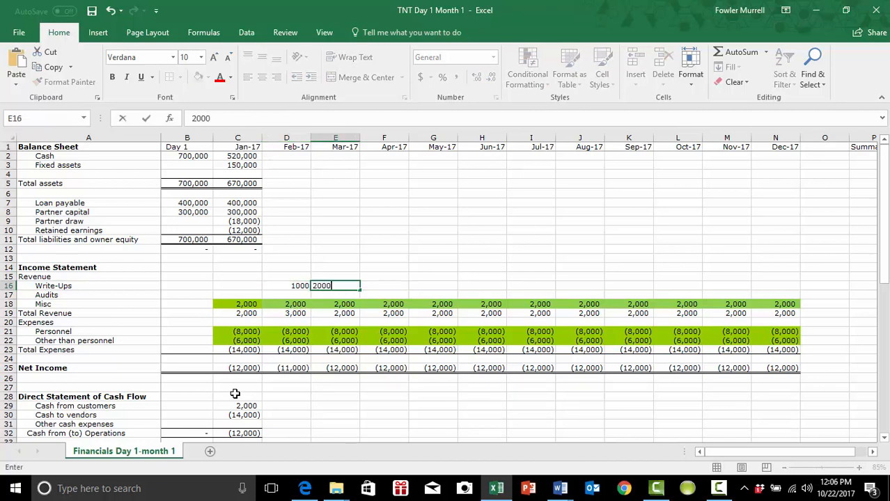
{"action": "key", "text": "Right"}
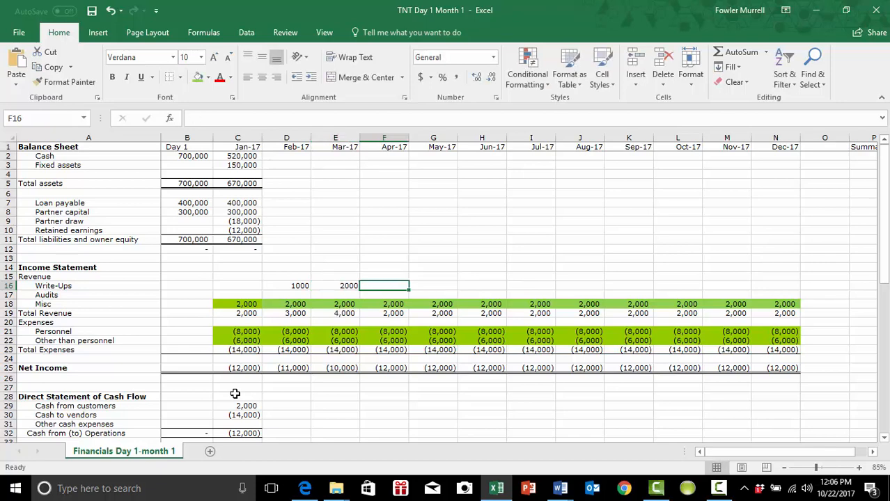
{"action": "type", "text": "6000"}
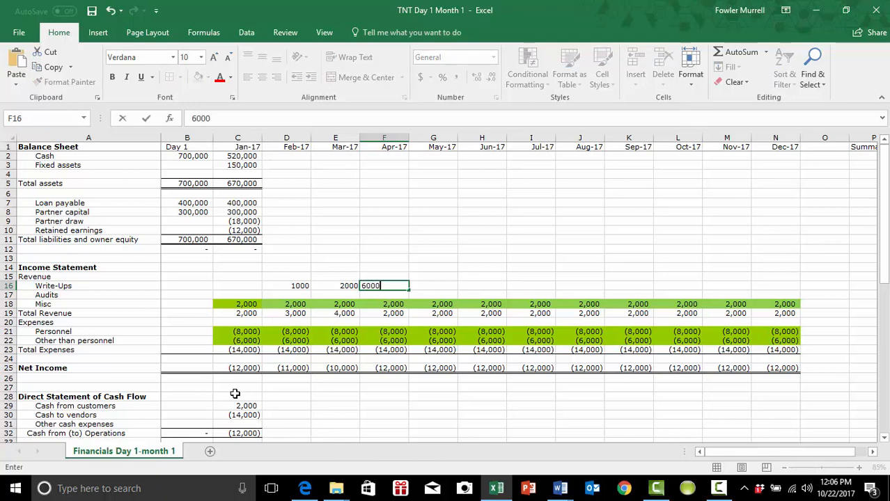
{"action": "key", "text": "Right"}
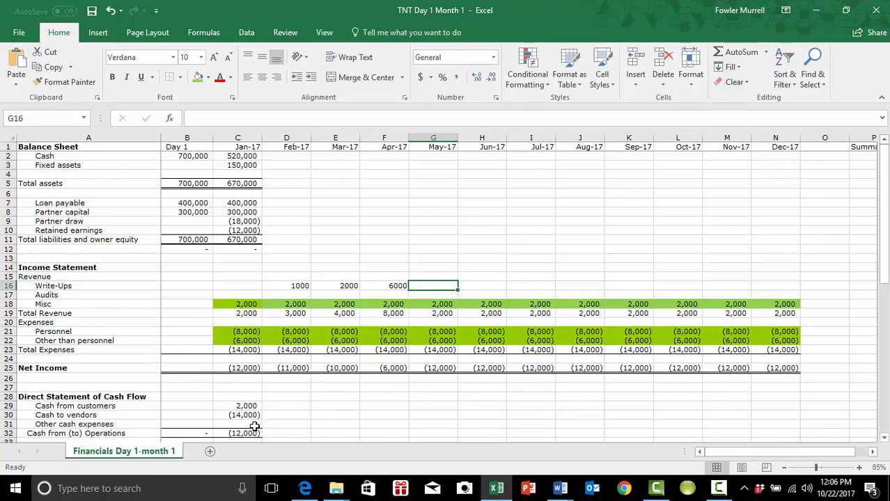
{"action": "type", "text": "6000"}
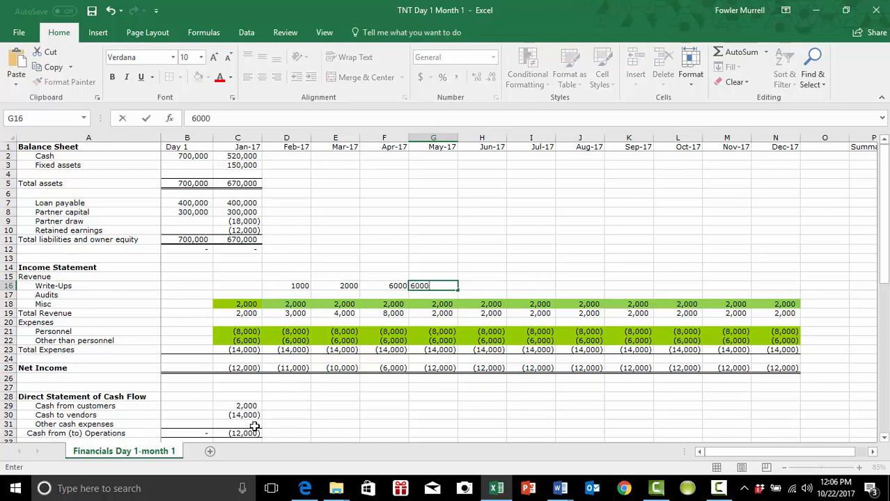
{"action": "key", "text": "Tab"}
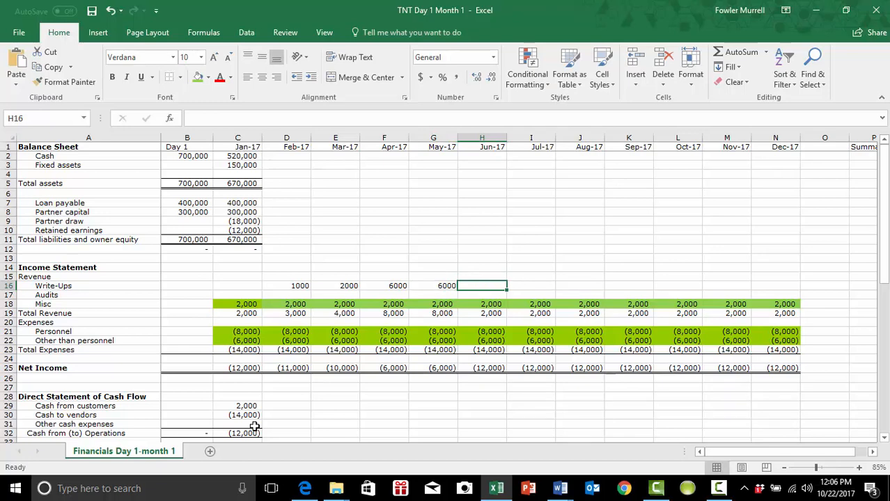
Enter Write-Ups revenue of 7000 for each month from Jun-17 through Oct-17.
{"action": "type", "text": "7000"}
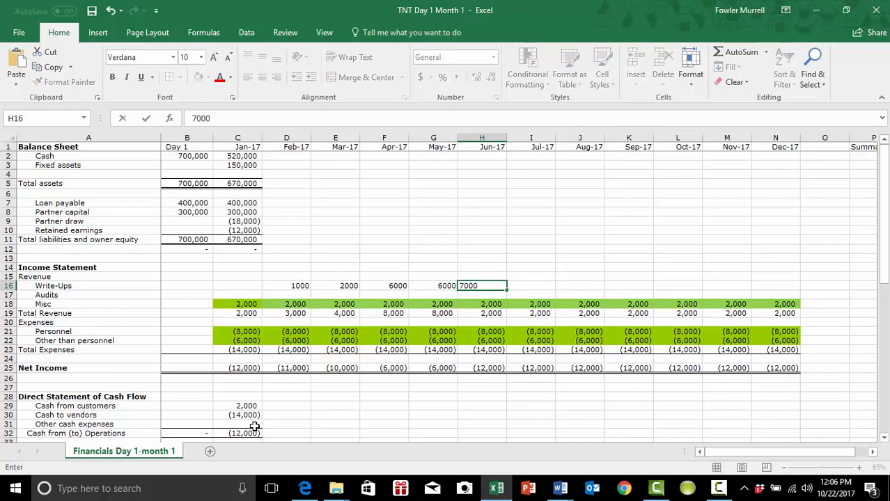
{"action": "key", "text": "Tab"}
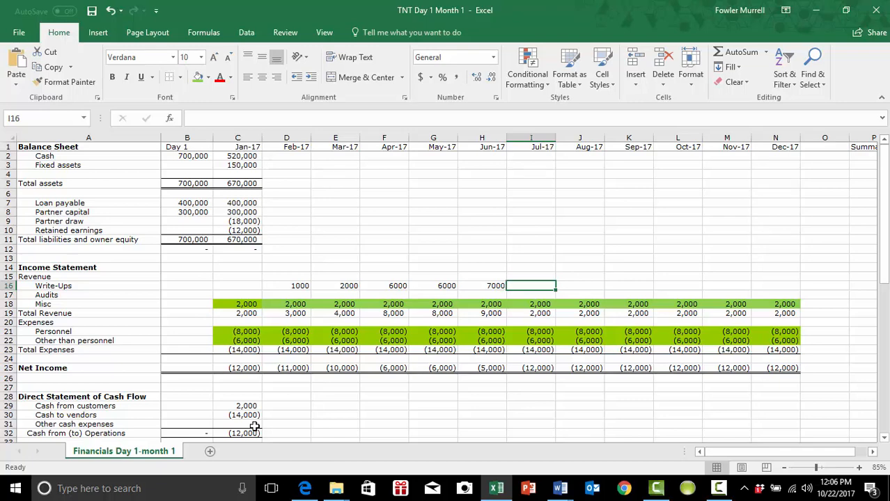
{"action": "type", "text": "7000"}
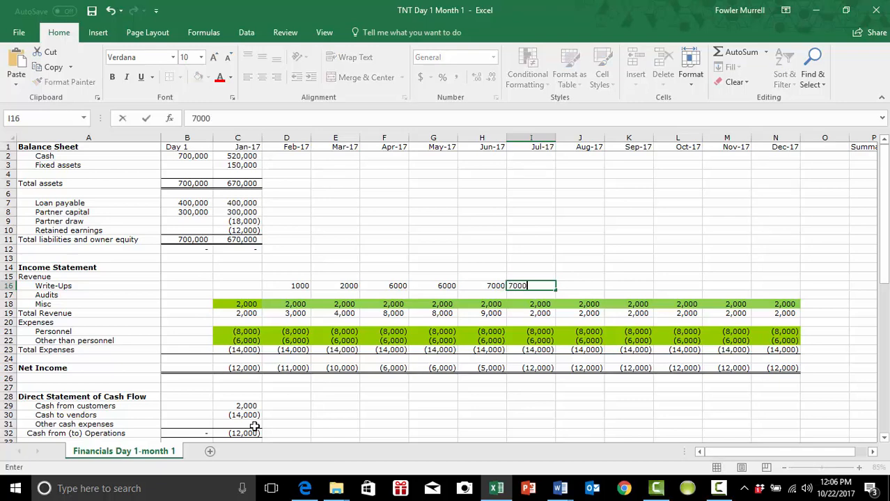
{"action": "key", "text": "Tab"}
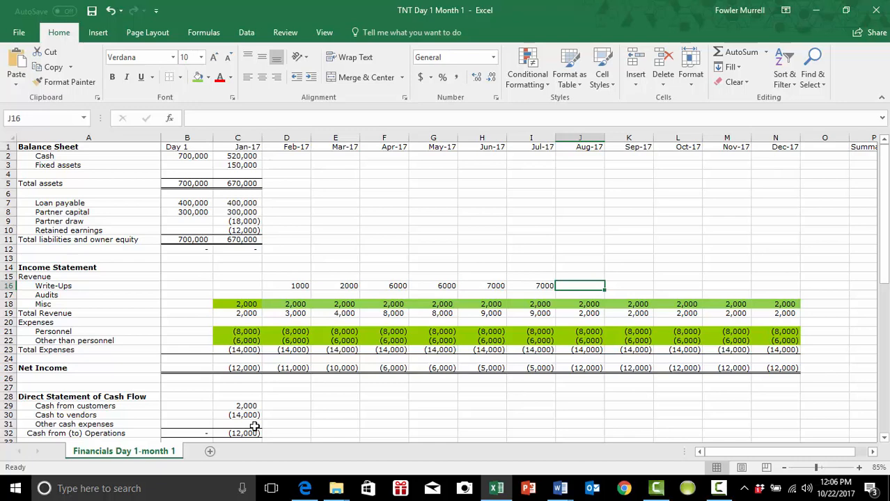
{"action": "type", "text": "7000"}
{"action": "key", "text": "Tab"}
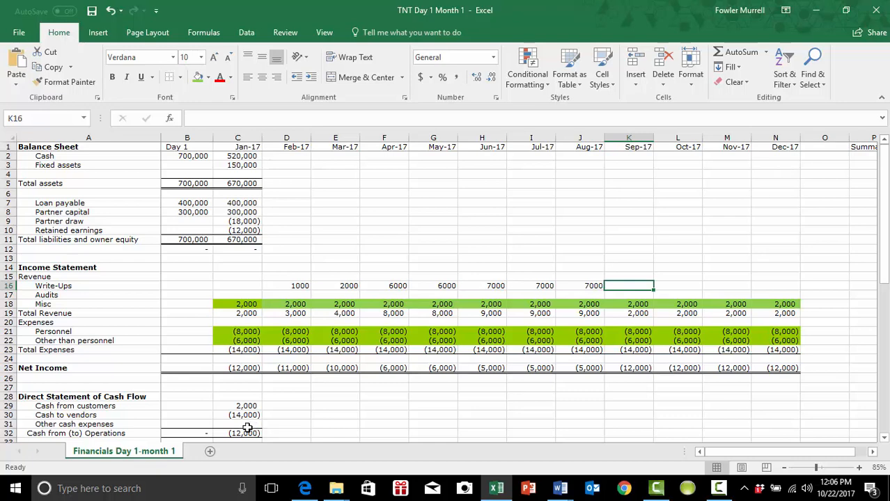
{"action": "type", "text": "7000"}
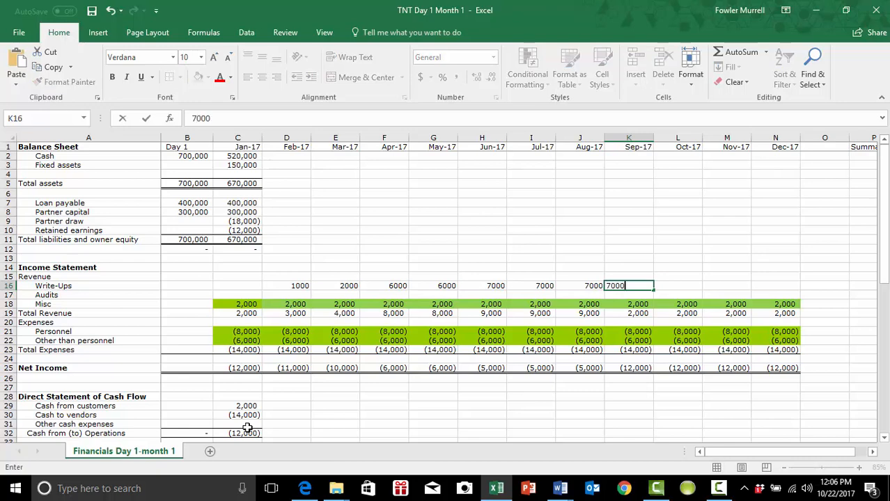
{"action": "key", "text": "Tab"}
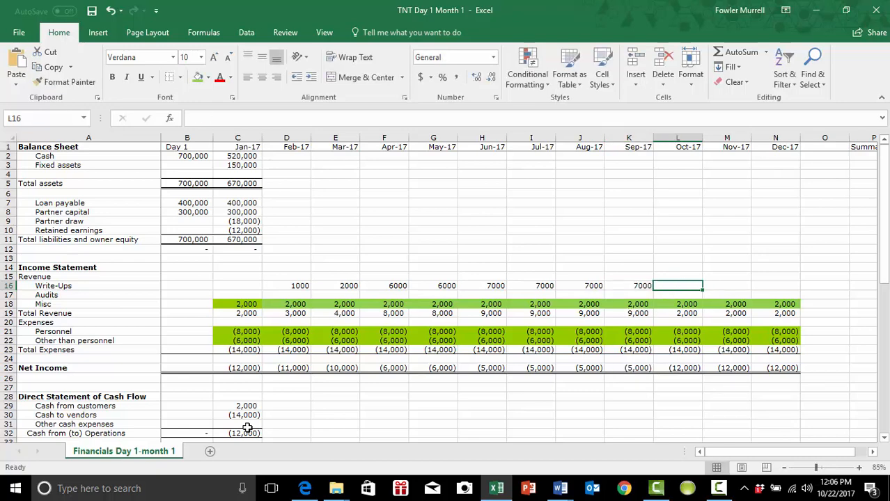
{"action": "type", "text": "7000"}
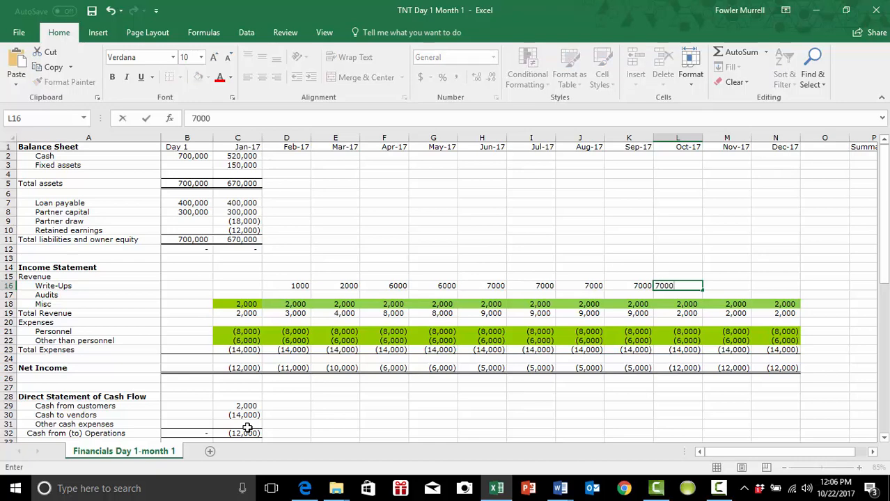
{"action": "key", "text": "Tab"}
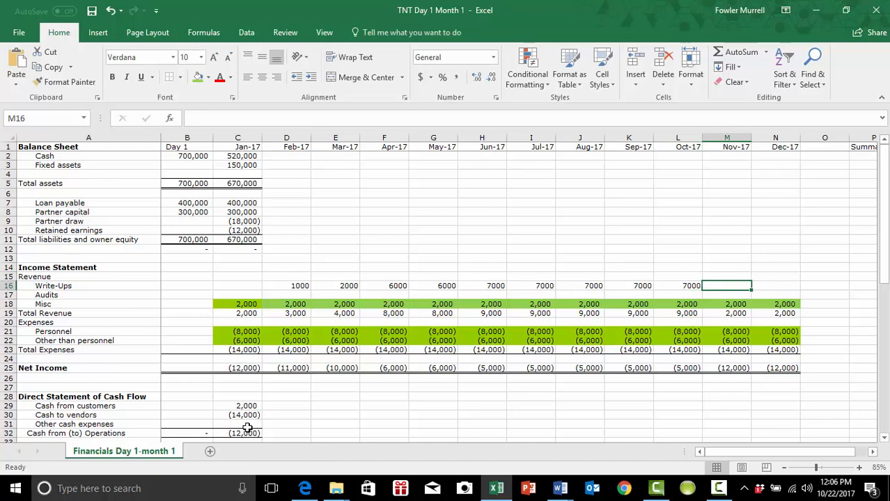
Enter Write-Ups revenue of 8000 for both Nov-17 and Dec-17.
{"action": "type", "text": "8000"}
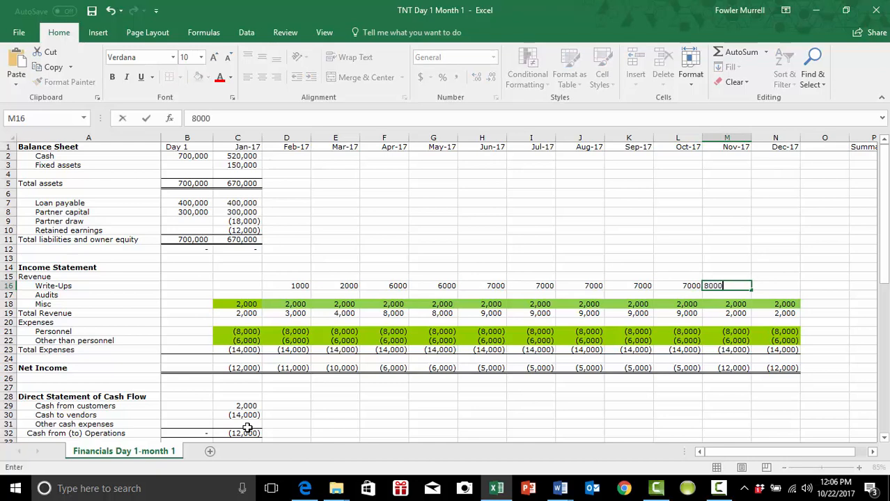
{"action": "key", "text": "Tab"}
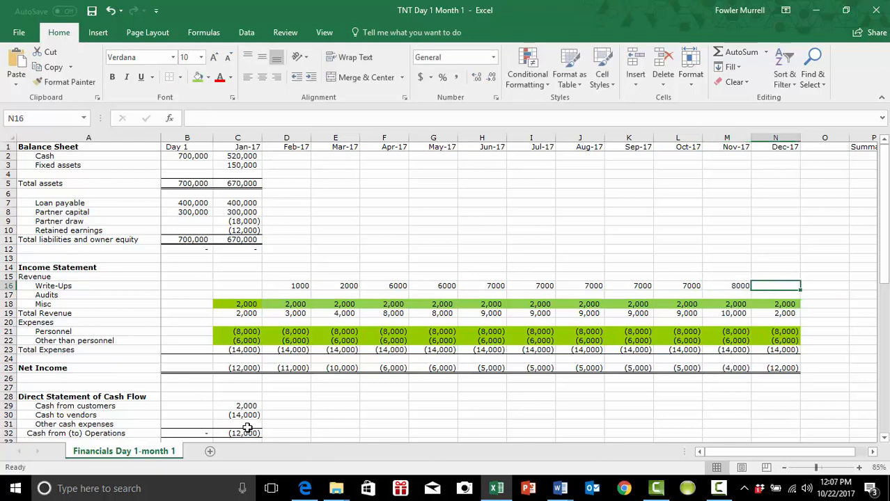
{"action": "type", "text": "8000"}
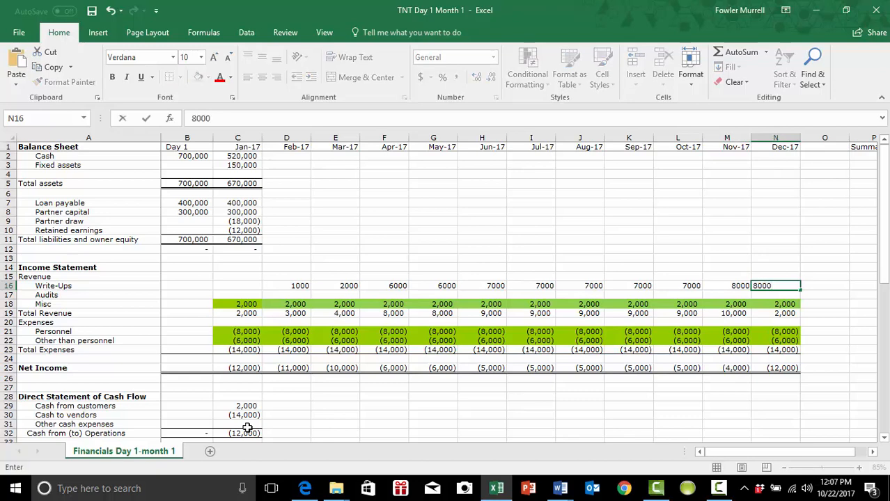
{"action": "key", "text": "Tab"}
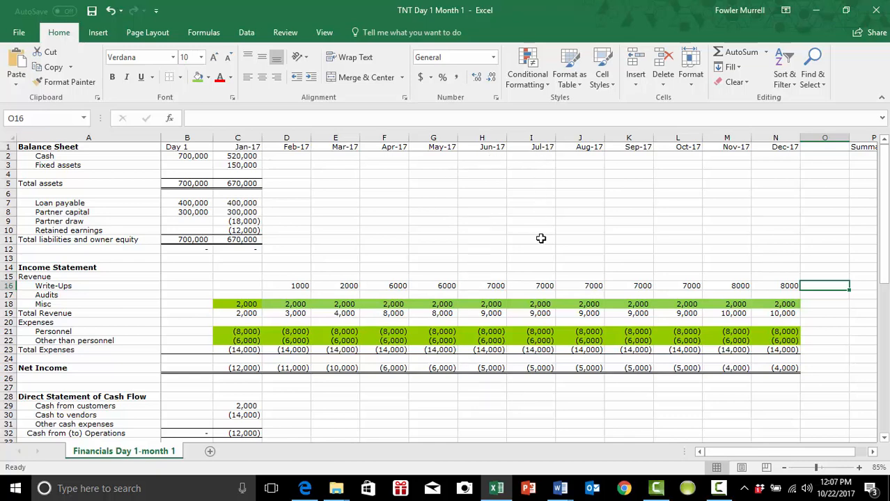
Enter Audits revenue of 10000 for each of Jul-17, Aug-17 and Sep-17.
{"action": "left_click", "coordinate": [544, 295]}
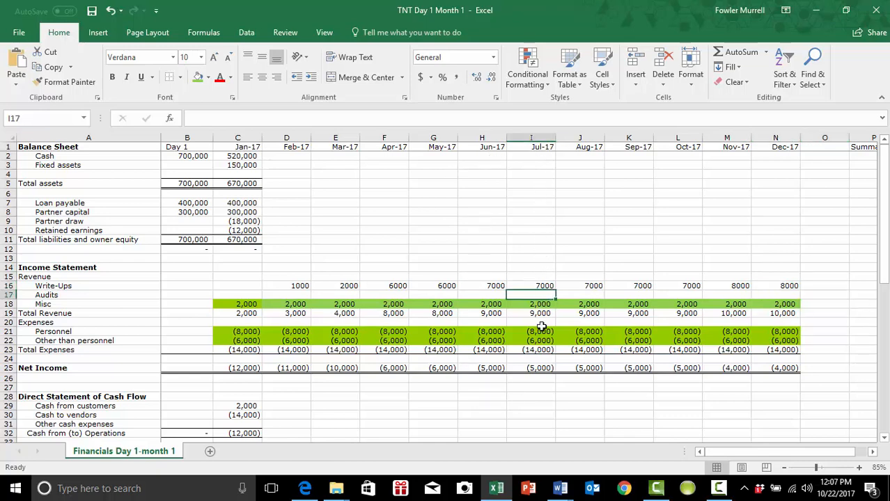
{"action": "type", "text": "1"}
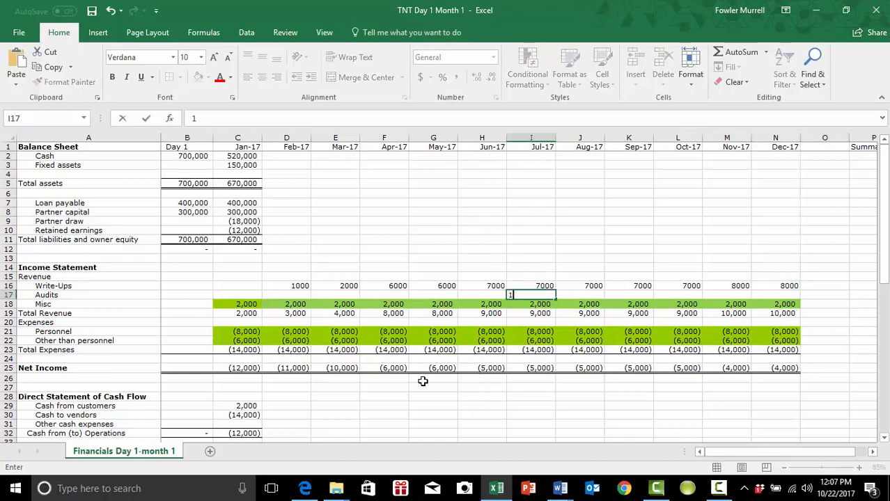
{"action": "type", "text": "0000"}
{"action": "key", "text": "Tab"}
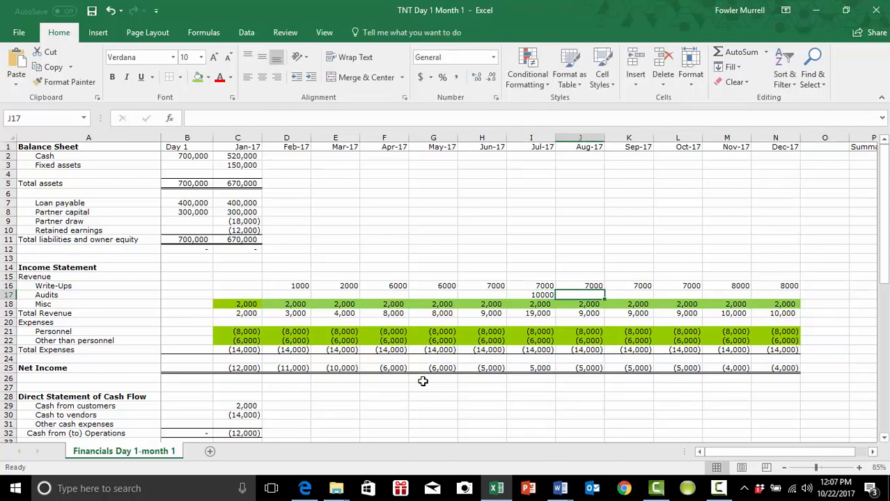
{"action": "type", "text": "10000"}
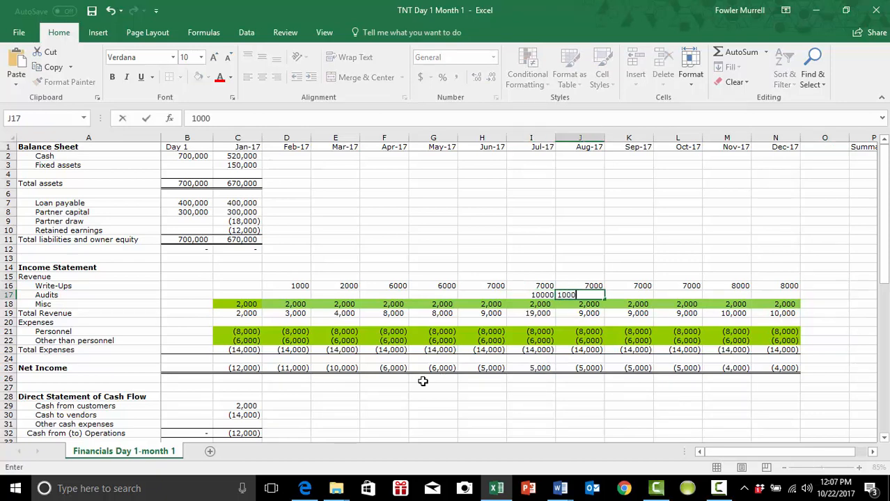
{"action": "key", "text": "Tab"}
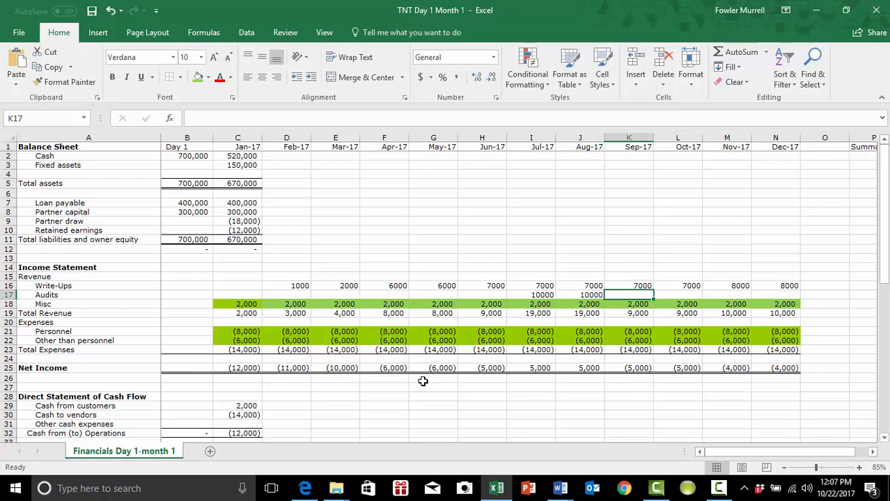
{"action": "type", "text": "10000"}
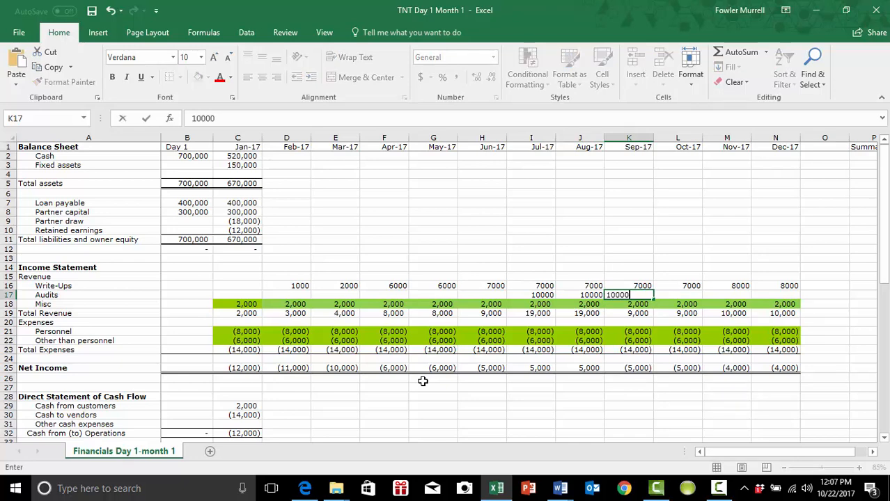
{"action": "key", "text": "Tab"}
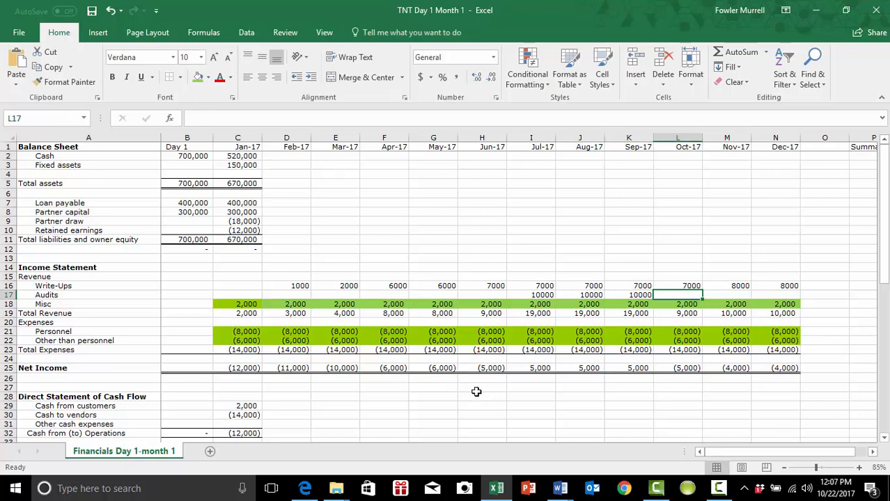
Shade the Write-Ups and Audits revenue cells D16:N17 for Feb-17 through Dec-17 with the light green fill.
{"action": "left_click", "coordinate": [291, 285]}
{"action": "left_click_drag", "start_coordinate": [290, 286], "coordinate": [778, 294]}
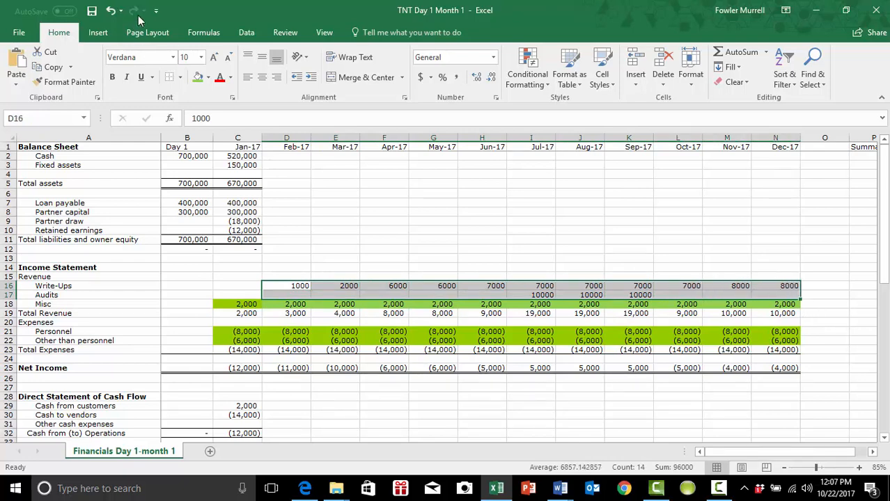
{"action": "left_click", "coordinate": [199, 76]}
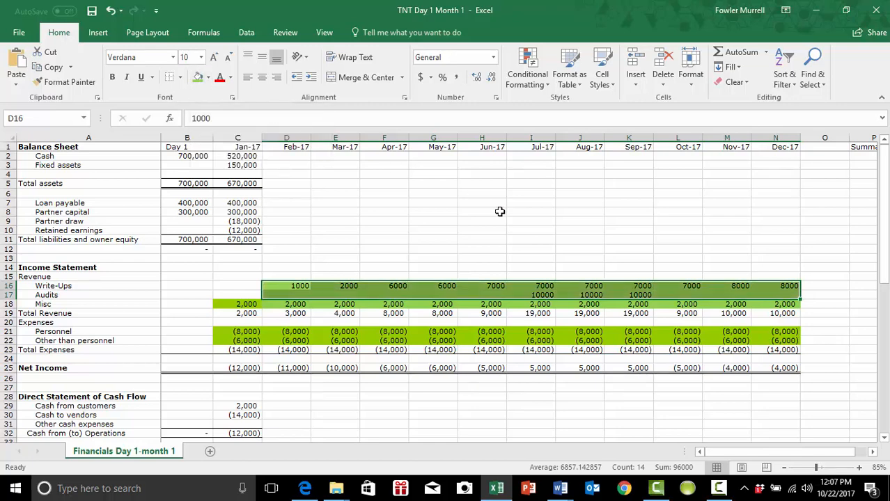
Copy the Jan-17 direct cash flow column C29:C45 into Feb-17 by filling it one column across.
{"action": "left_click", "coordinate": [538, 230]}
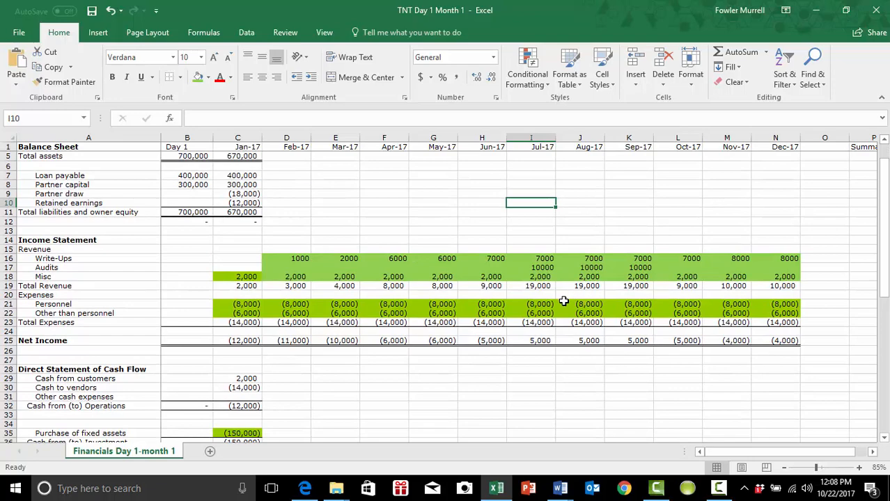
{"action": "scroll", "coordinate": [563, 301], "scroll_direction": "down", "scroll_amount": 2}
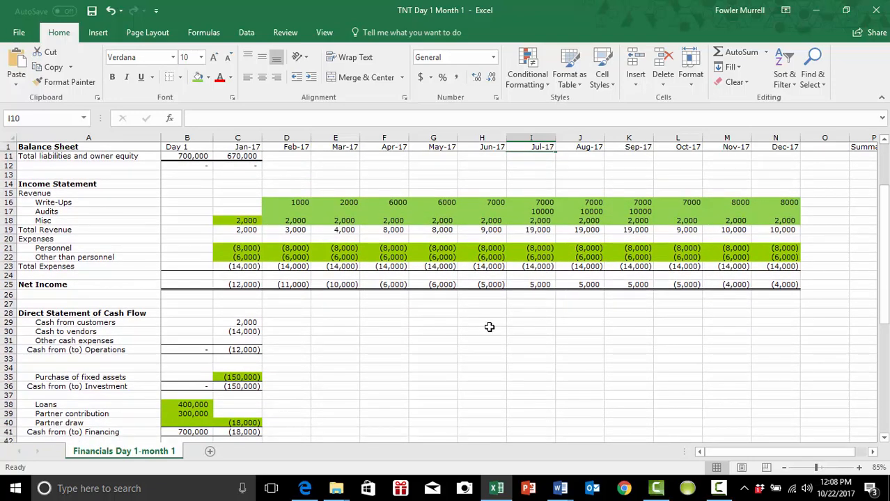
{"action": "scroll", "coordinate": [459, 330], "scroll_direction": "down", "scroll_amount": 2}
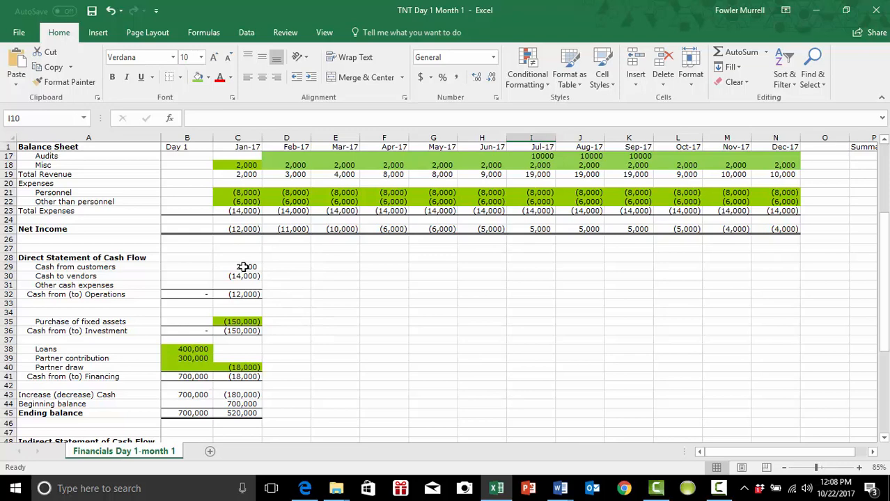
{"action": "left_click_drag", "start_coordinate": [244, 266], "coordinate": [238, 415]}
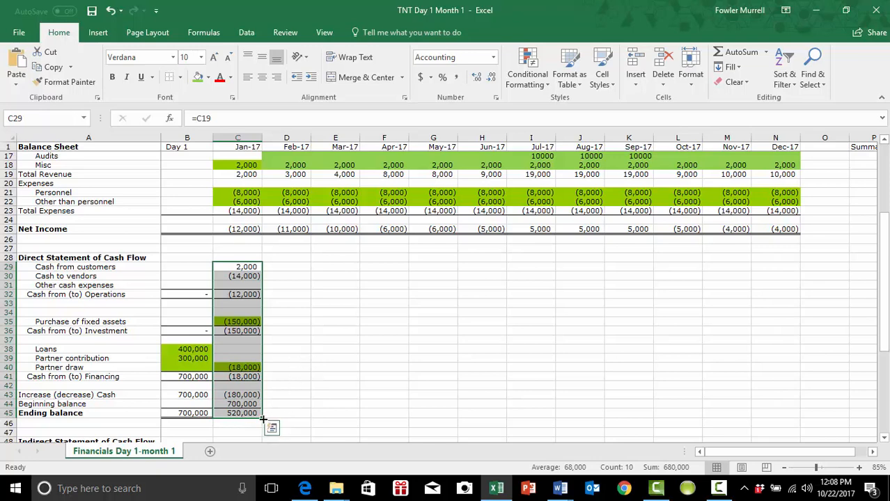
{"action": "left_click_drag", "start_coordinate": [262, 419], "coordinate": [318, 422]}
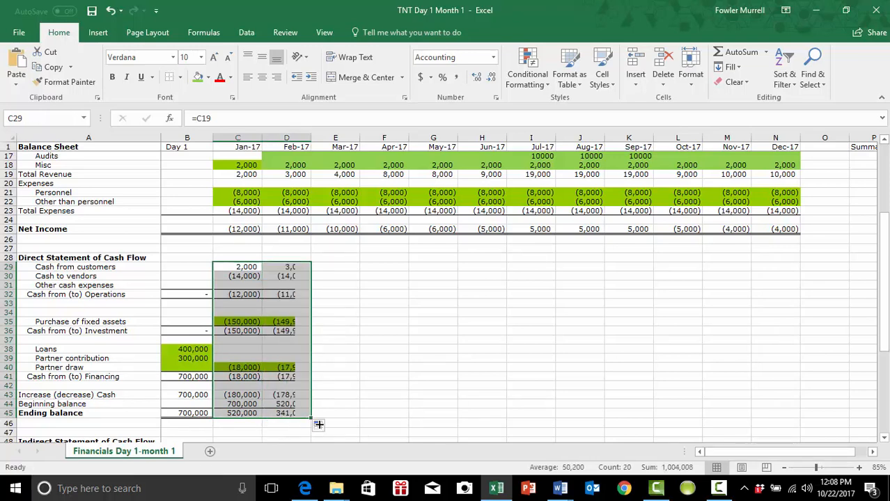
{"action": "left_click", "coordinate": [410, 398]}
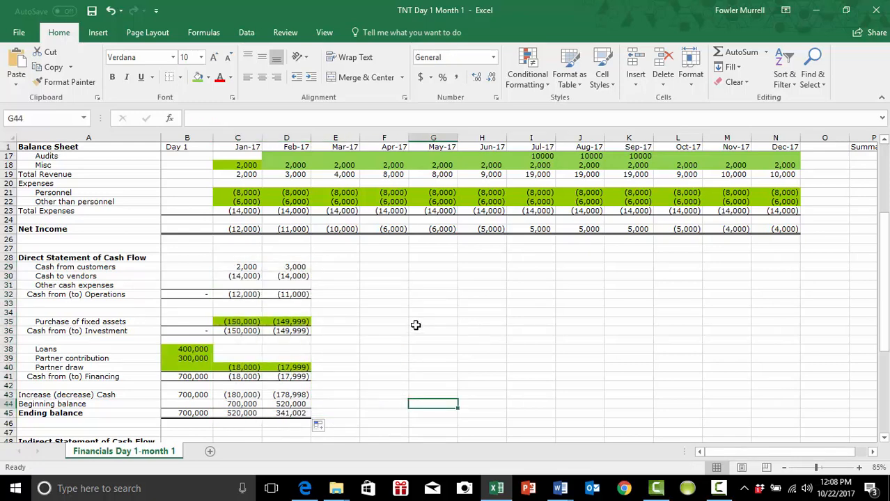
Clear the Feb-17 purchase of fixed assets in D35 and set the Feb-17 partner draw in D40 to =C40.
{"action": "left_click", "coordinate": [299, 321]}
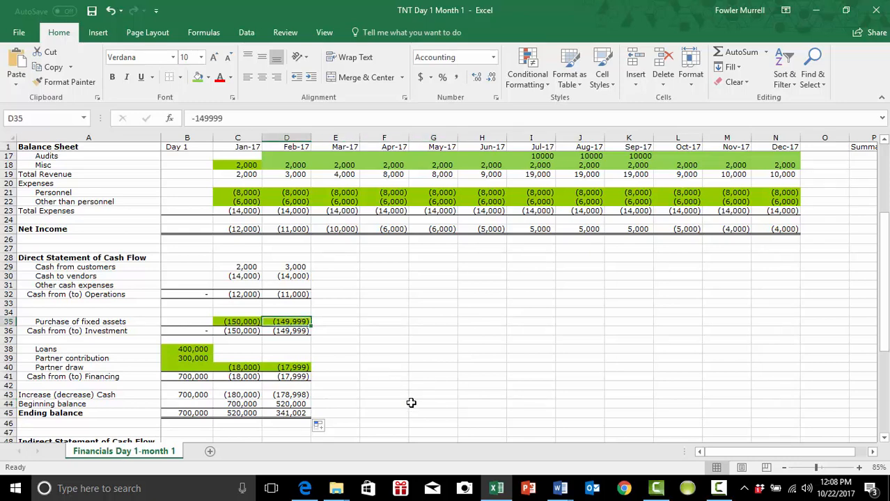
{"action": "key", "text": "Delete"}
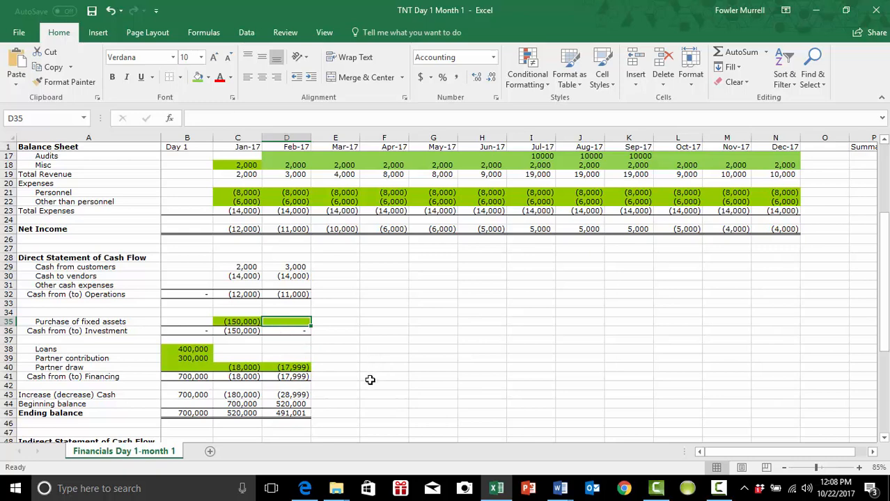
{"action": "left_click", "coordinate": [290, 367]}
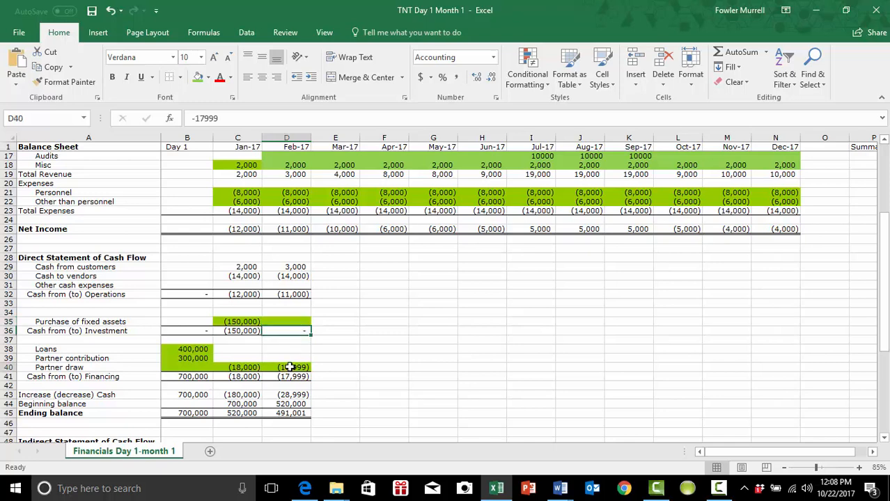
{"action": "type", "text": "="}
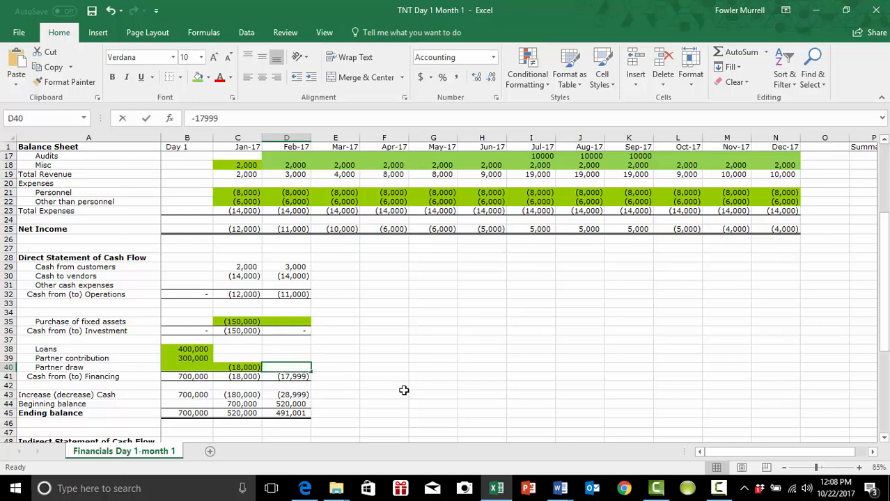
{"action": "left_click", "coordinate": [242, 367]}
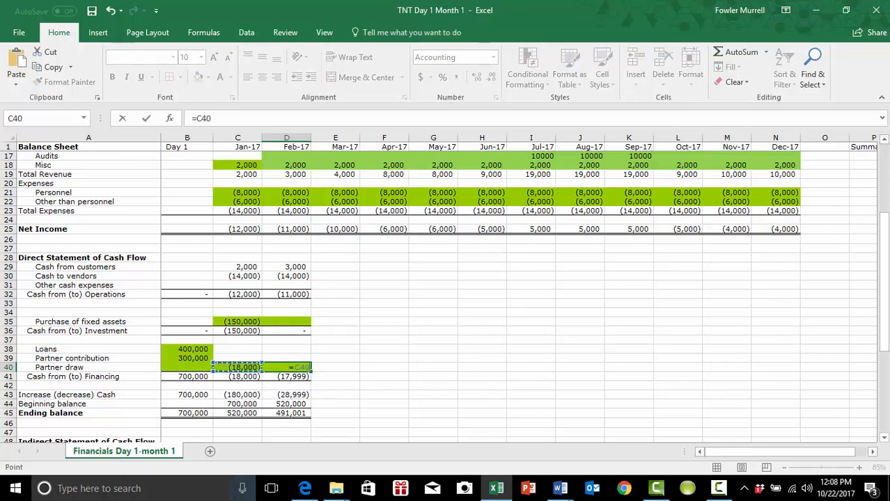
{"action": "key", "text": "Tab"}
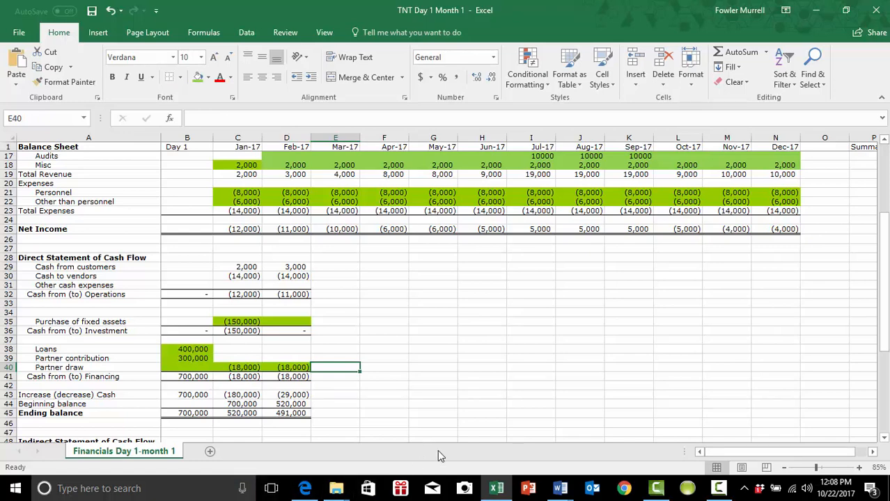
{"action": "left_click", "coordinate": [481, 374]}
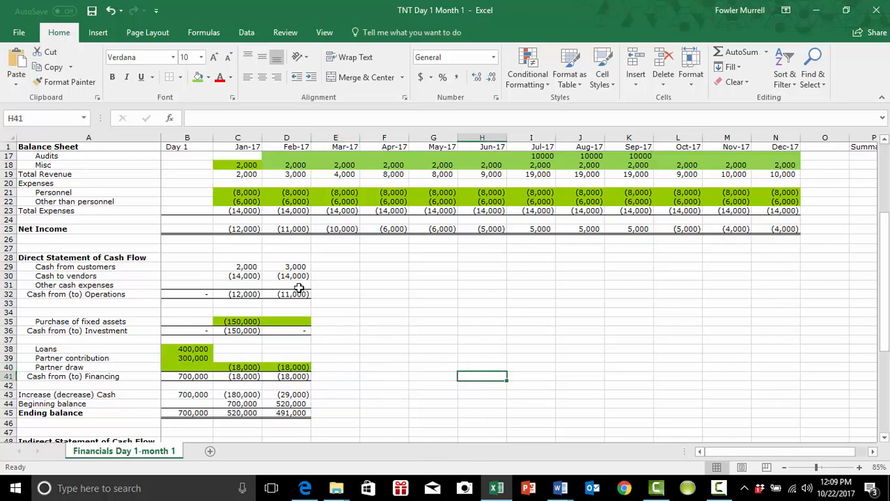
Fill the Feb-17 direct cash flow column, rows 29 to 45, across Mar-17 through Dec-17.
{"action": "left_click_drag", "start_coordinate": [293, 268], "coordinate": [350, 426]}
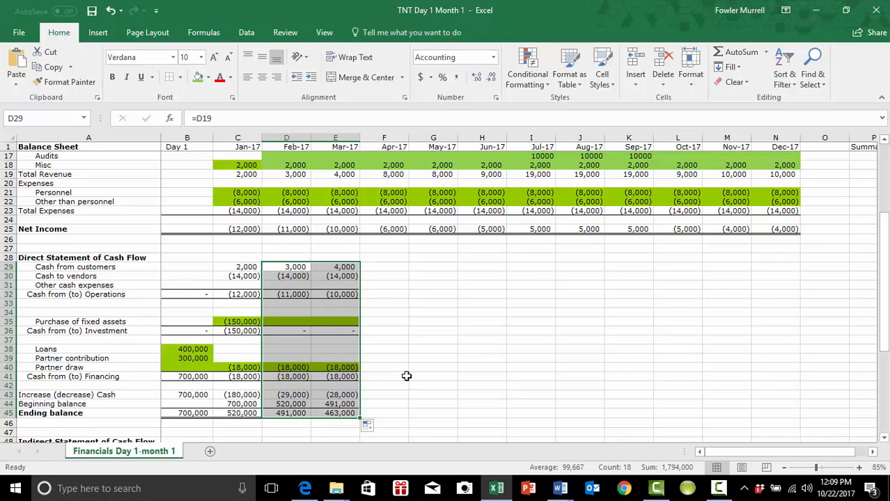
{"action": "left_click", "coordinate": [418, 332]}
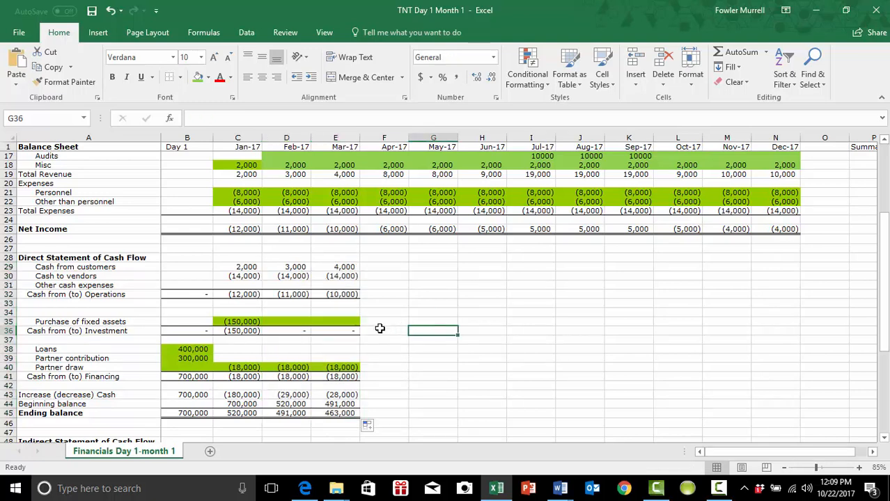
{"action": "left_click", "coordinate": [334, 271]}
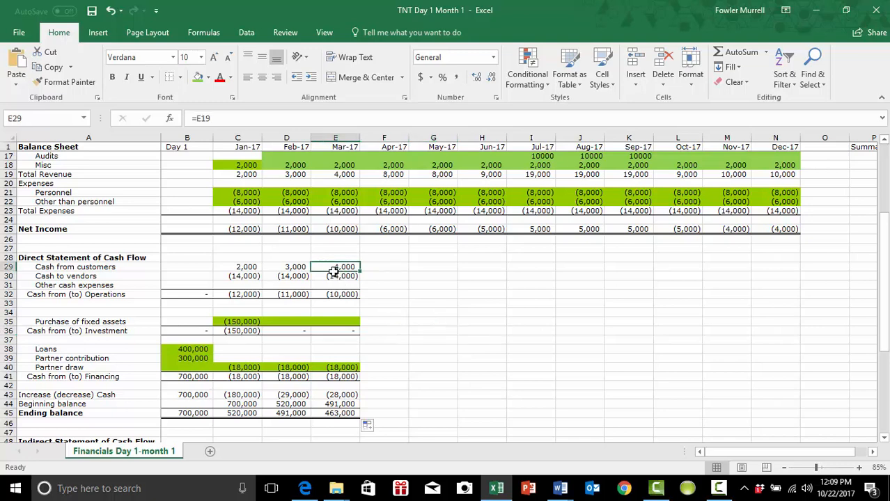
{"action": "left_click_drag", "start_coordinate": [334, 272], "coordinate": [318, 414]}
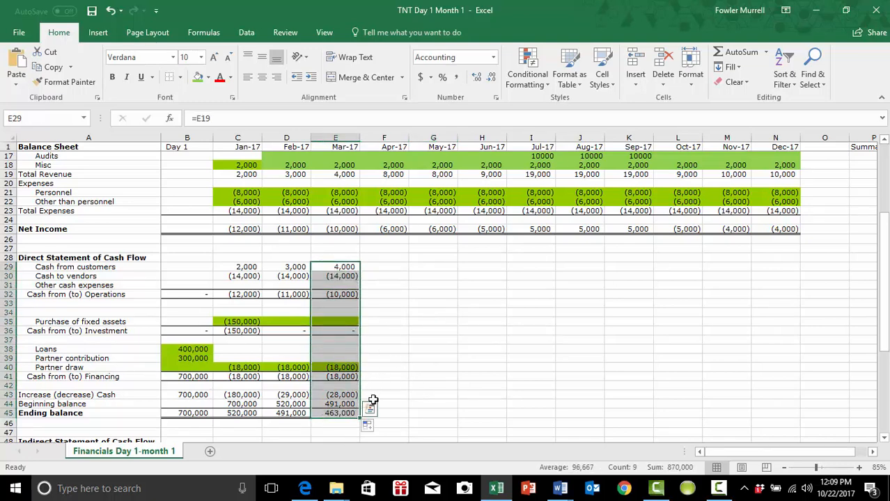
{"action": "left_click_drag", "start_coordinate": [359, 416], "coordinate": [785, 422]}
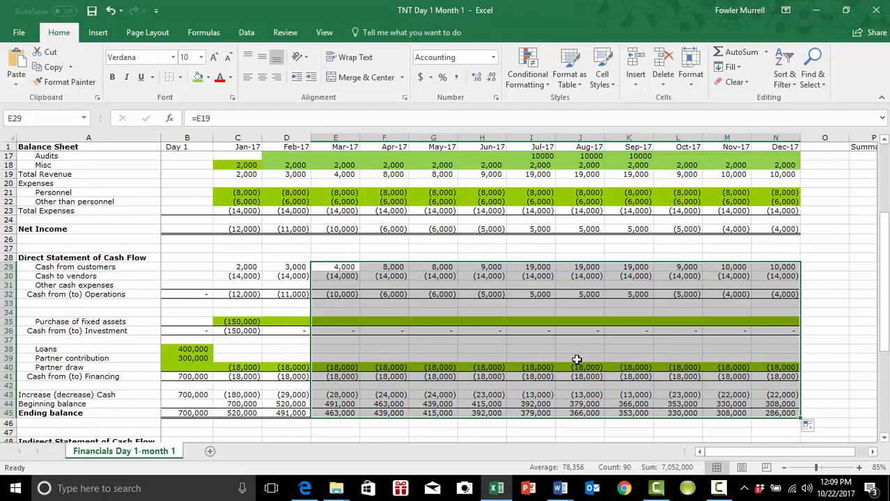
Fill the Jan-17 balance sheet formulas in C2:C12 across to the Feb-17 column.
{"action": "scroll", "coordinate": [577, 359], "scroll_direction": "up", "scroll_amount": 5}
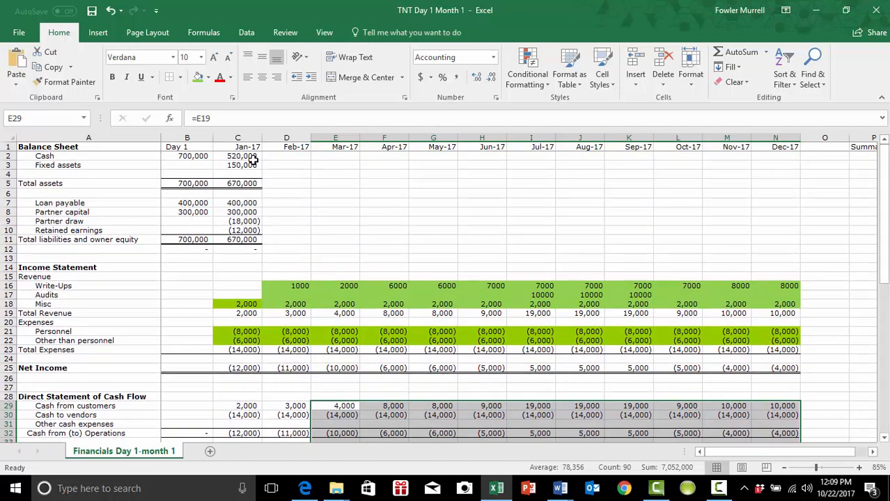
{"action": "left_click_drag", "start_coordinate": [250, 156], "coordinate": [237, 246]}
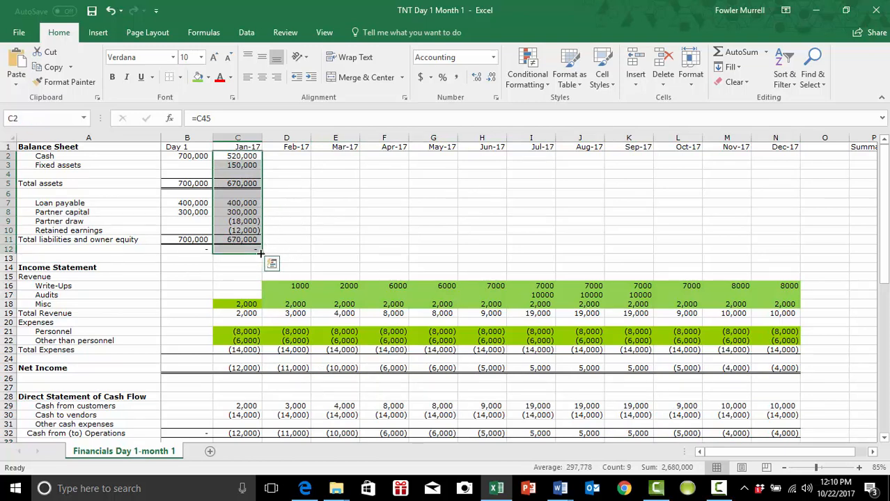
{"action": "left_click_drag", "start_coordinate": [261, 253], "coordinate": [306, 263]}
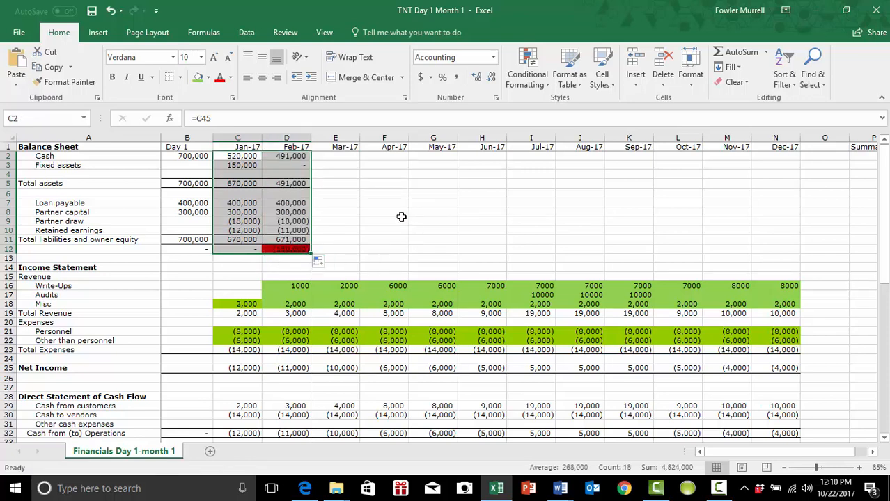
{"action": "scroll", "coordinate": [401, 217], "scroll_direction": "down", "scroll_amount": 1}
{"action": "scroll", "coordinate": [401, 217], "scroll_direction": "up", "scroll_amount": 1}
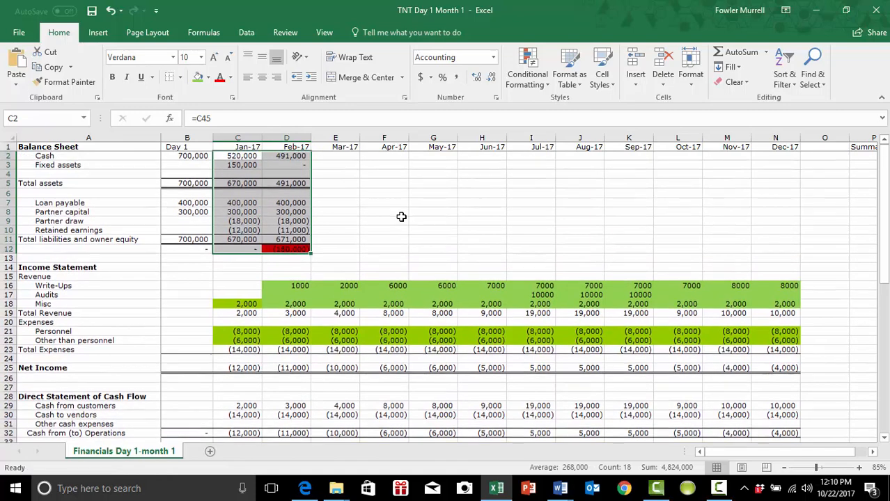
{"action": "left_click", "coordinate": [402, 219]}
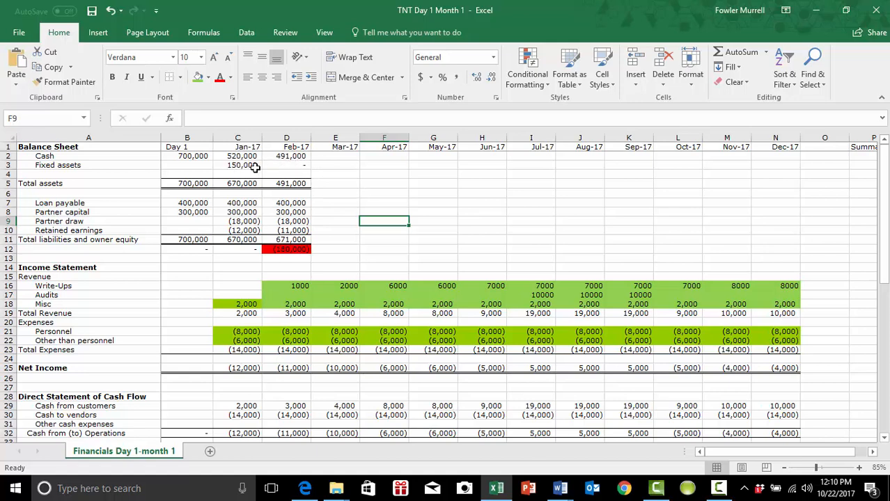
Set the Feb-17 fixed assets in D3 to carry forward the January balance with =C3.
{"action": "left_click", "coordinate": [287, 168]}
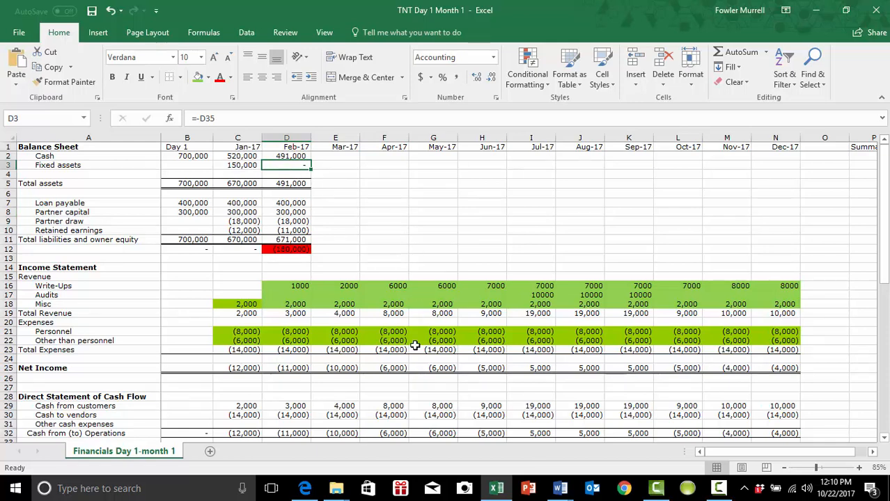
{"action": "type", "text": "="}
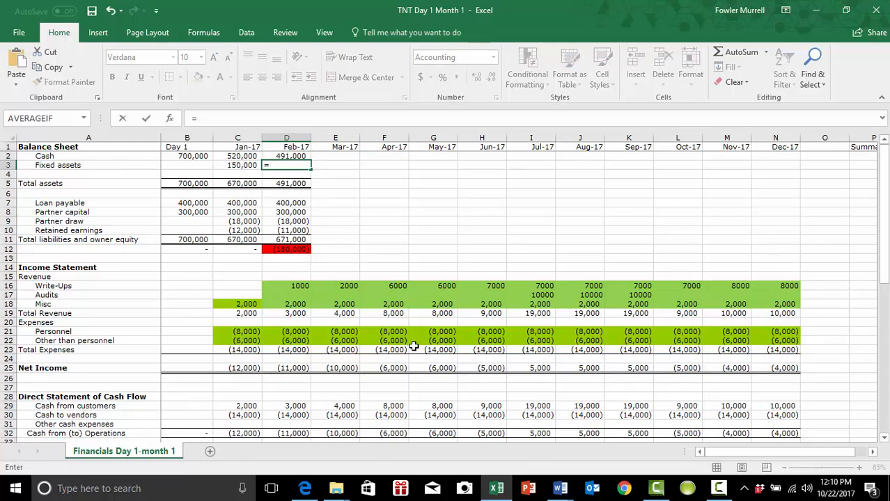
{"action": "left_click", "coordinate": [242, 167]}
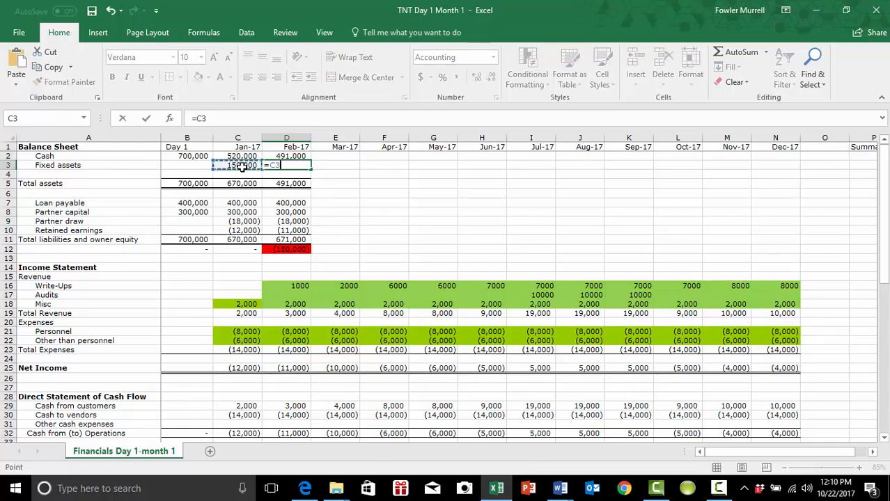
{"action": "key", "text": "Tab"}
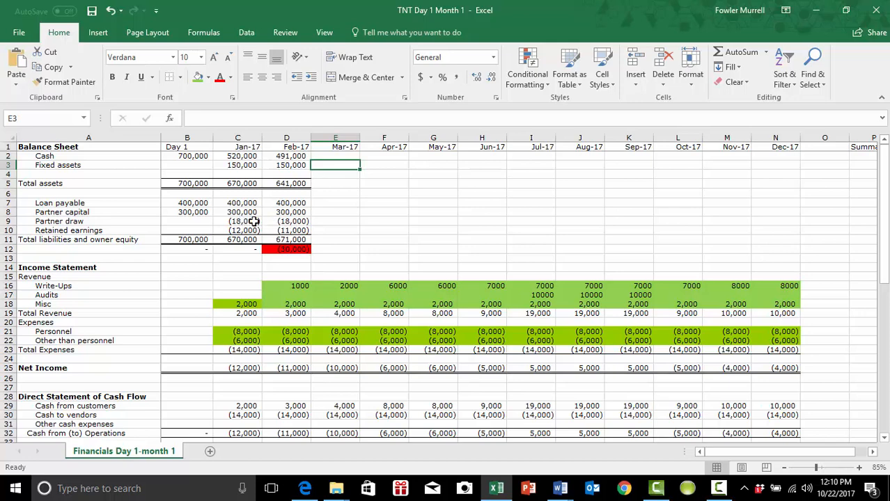
Make the Feb-17 balance sheet partner draw in D9 cumulative with the formula =C9+D40.
{"action": "left_click", "coordinate": [290, 222]}
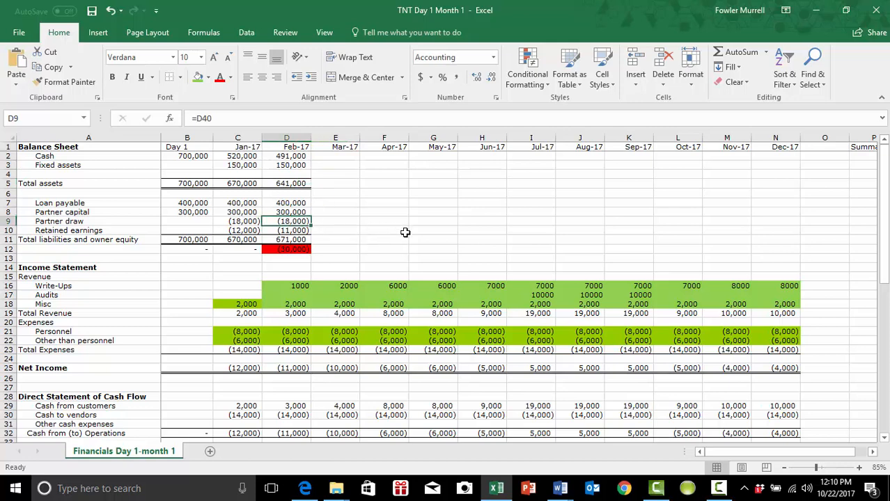
{"action": "type", "text": "="}
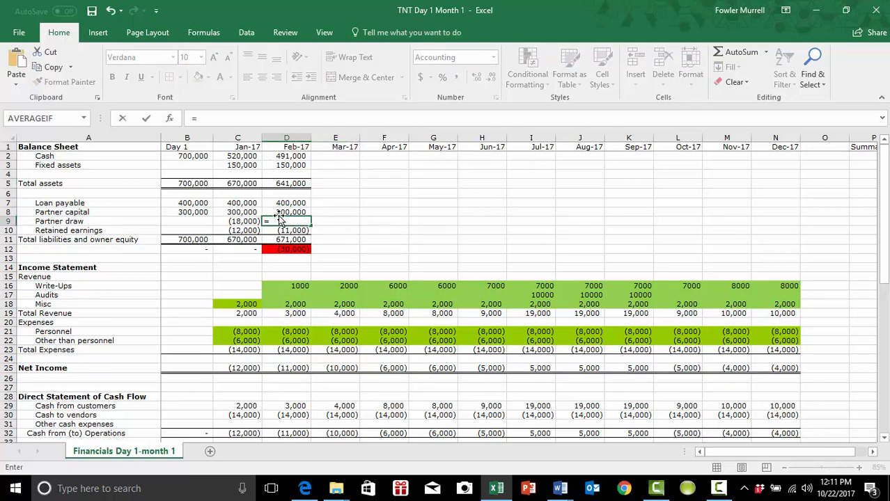
{"action": "left_click", "coordinate": [246, 221]}
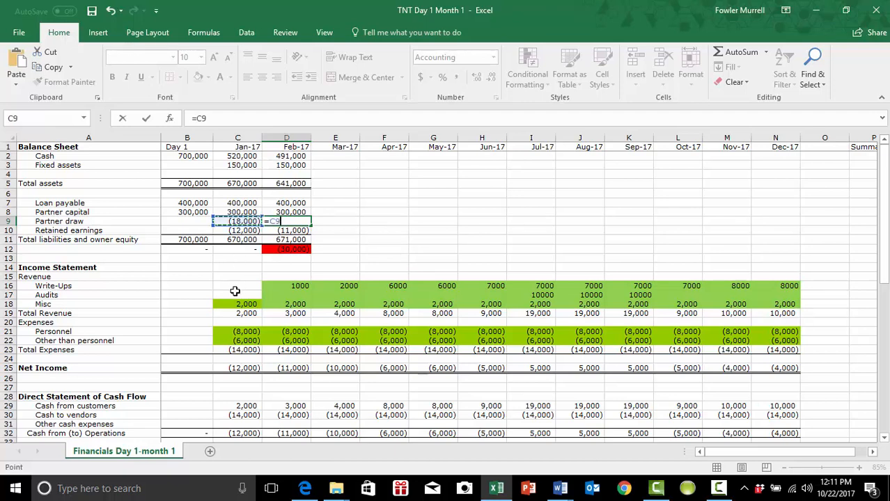
{"action": "type", "text": "+"}
{"action": "scroll", "coordinate": [421, 239], "scroll_direction": "down", "scroll_amount": 2}
{"action": "scroll", "coordinate": [417, 241], "scroll_direction": "down", "scroll_amount": 5}
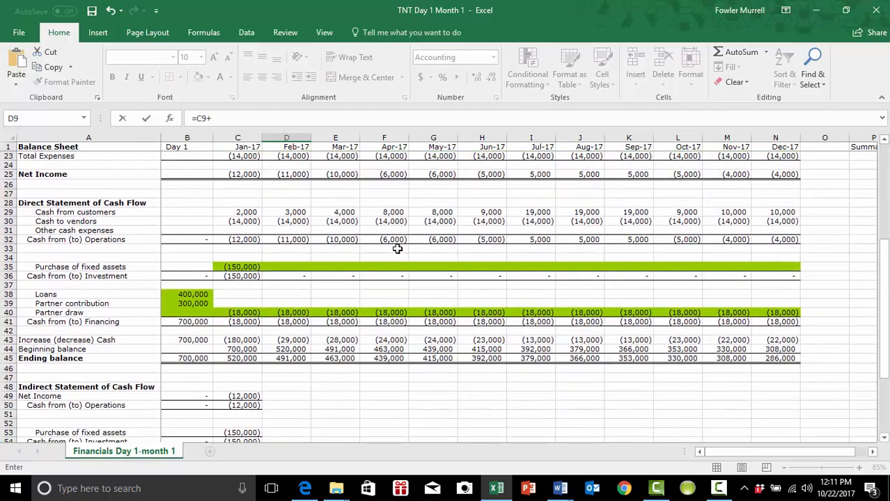
{"action": "scroll", "coordinate": [393, 248], "scroll_direction": "down", "scroll_amount": 2}
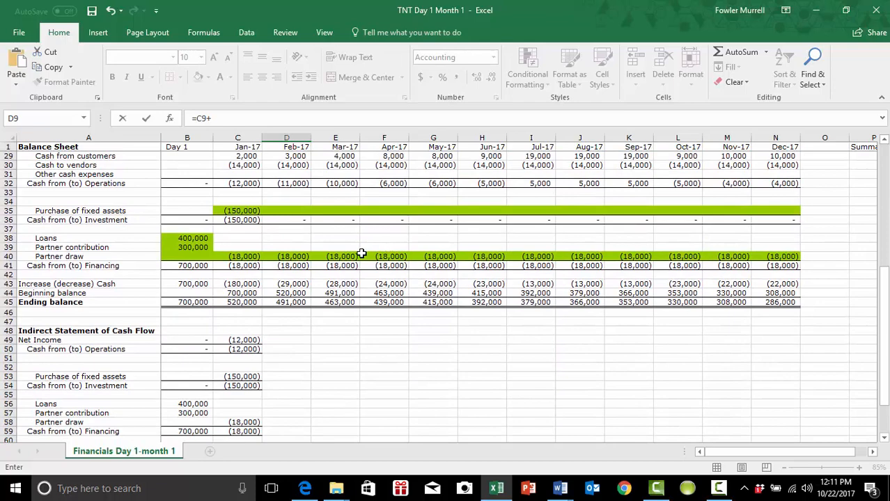
{"action": "left_click", "coordinate": [294, 257]}
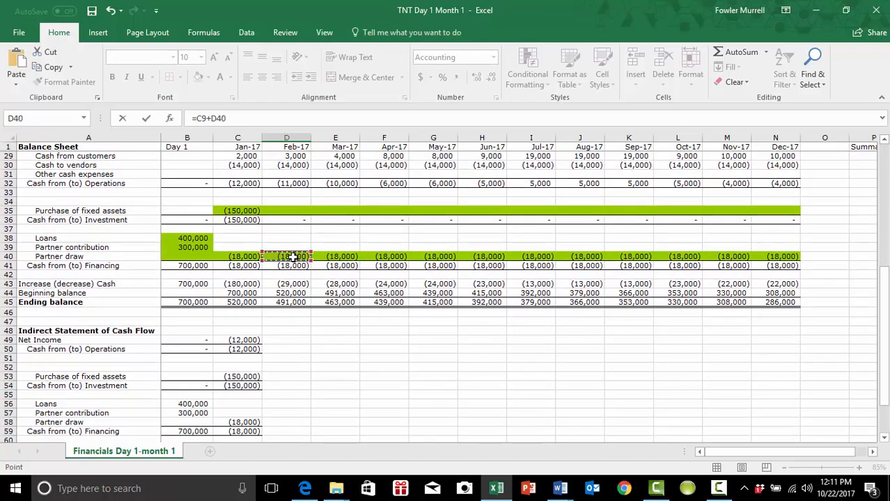
{"action": "mouse_move", "coordinate": [341, 494]}
{"action": "key", "text": "Tab"}
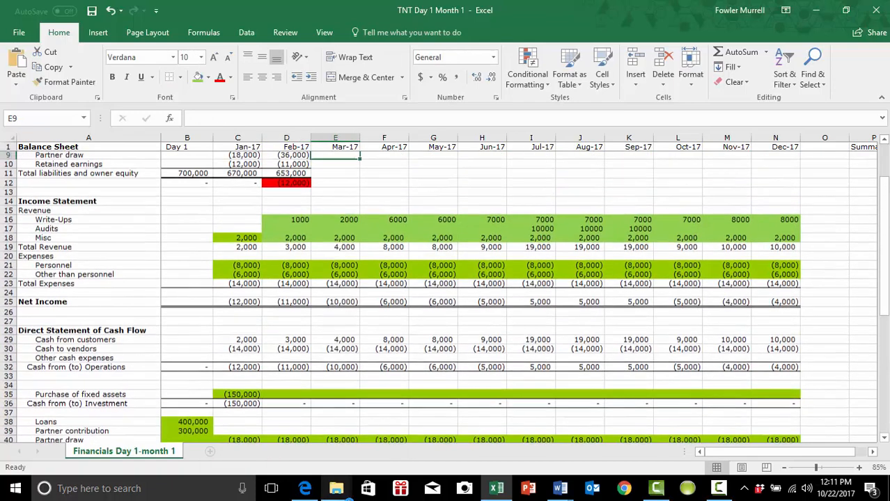
{"action": "scroll", "coordinate": [445, 293], "scroll_direction": "up", "scroll_amount": 3}
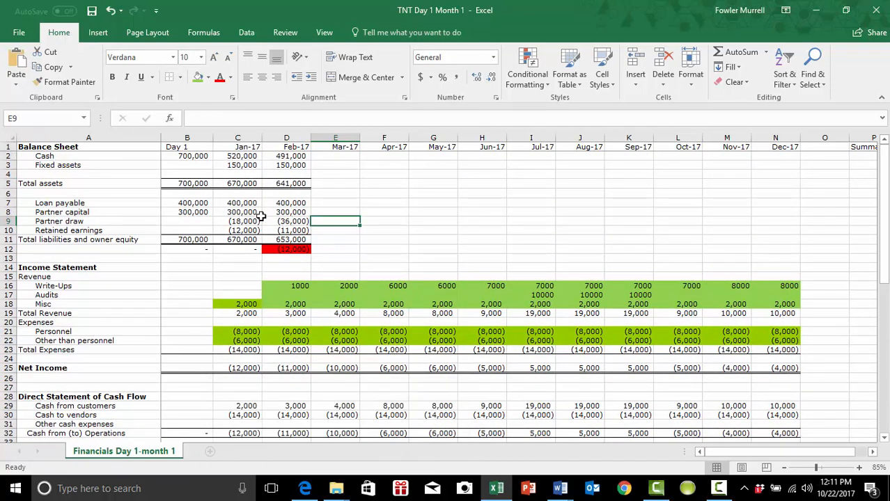
Make the Feb-17 balance sheet retained earnings in D10 cumulative with the formula =C10+D25.
{"action": "left_click", "coordinate": [294, 232]}
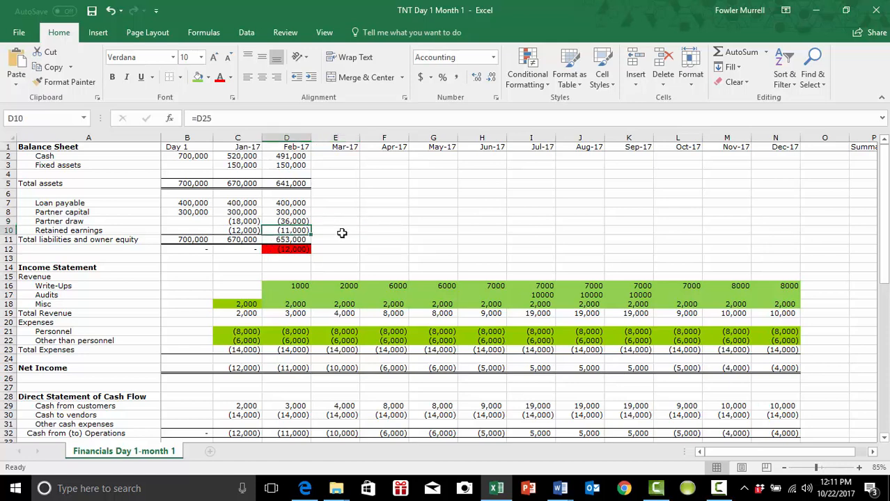
{"action": "type", "text": "="}
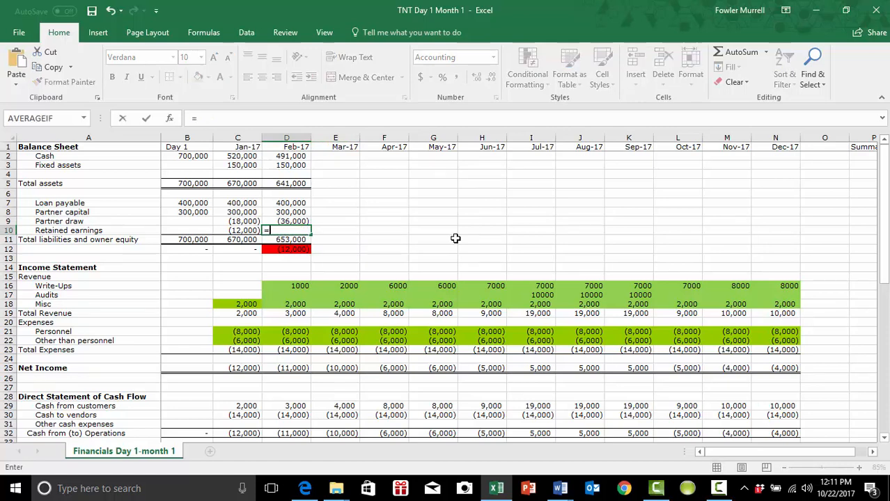
{"action": "left_click", "coordinate": [238, 230]}
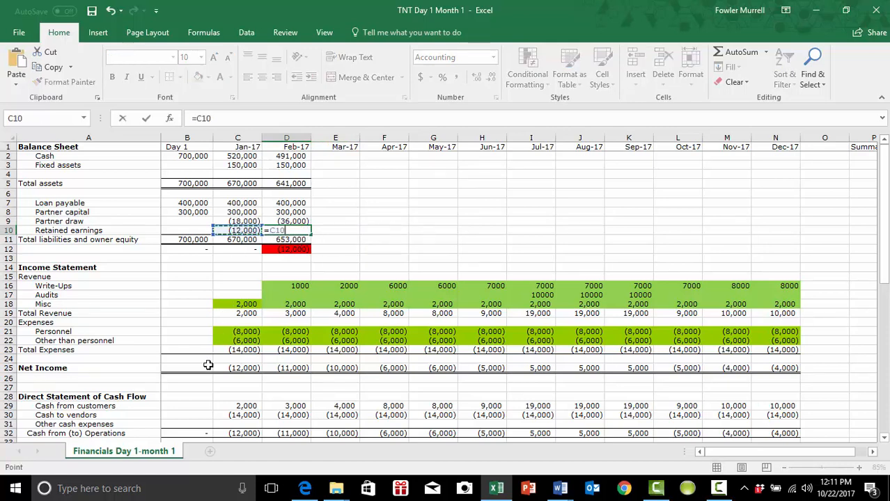
{"action": "type", "text": "+"}
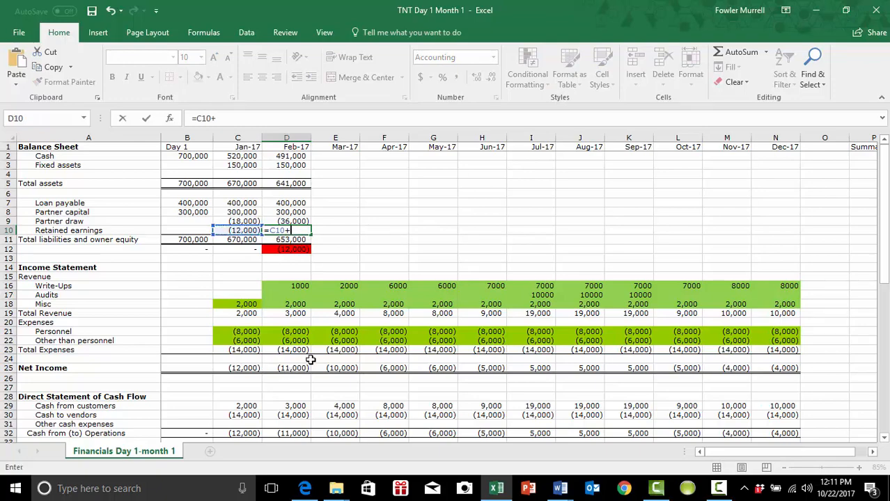
{"action": "scroll", "coordinate": [316, 358], "scroll_direction": "down", "scroll_amount": 2}
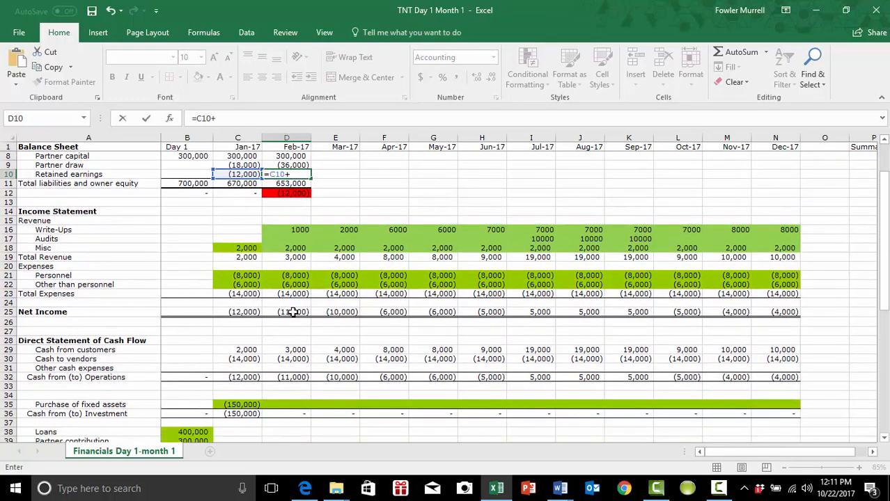
{"action": "left_click", "coordinate": [293, 312]}
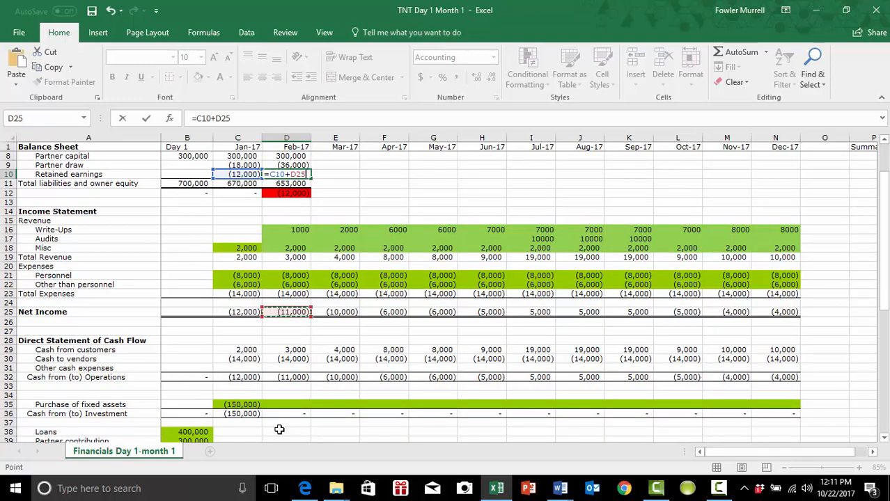
{"action": "key", "text": "Tab"}
{"action": "scroll", "coordinate": [278, 429], "scroll_direction": "up", "scroll_amount": 2}
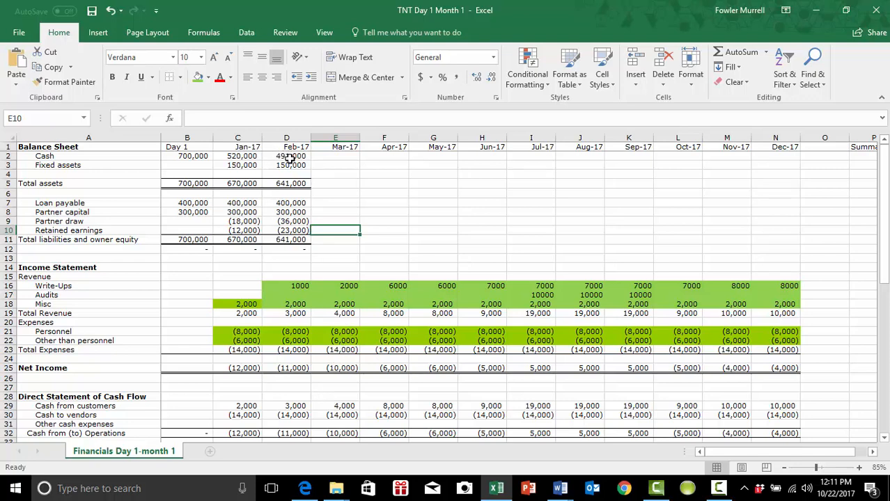
Fill the Feb-17 balance sheet formulas in D2:D12 across Mar-17 through Dec-17.
{"action": "left_click_drag", "start_coordinate": [287, 159], "coordinate": [367, 263]}
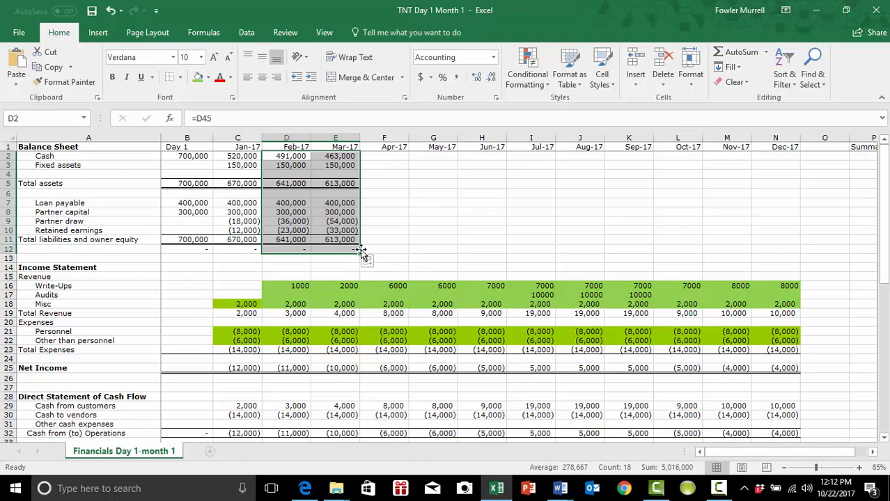
{"action": "left_click_drag", "start_coordinate": [362, 254], "coordinate": [795, 271]}
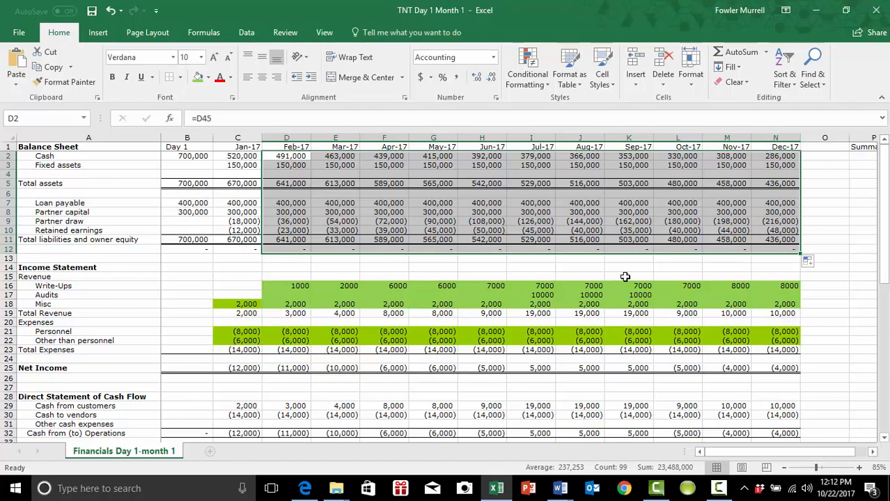
{"action": "left_click", "coordinate": [470, 259]}
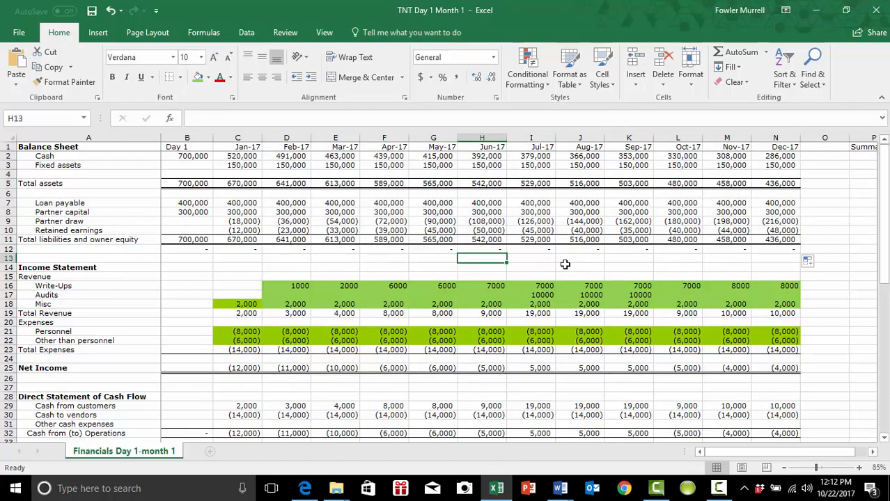
Fill the Jan-17 indirect cash flow formulas in C49:C63 across to the Feb-17 column.
{"action": "scroll", "coordinate": [564, 265], "scroll_direction": "down", "scroll_amount": 3}
{"action": "scroll", "coordinate": [564, 265], "scroll_direction": "down", "scroll_amount": 7}
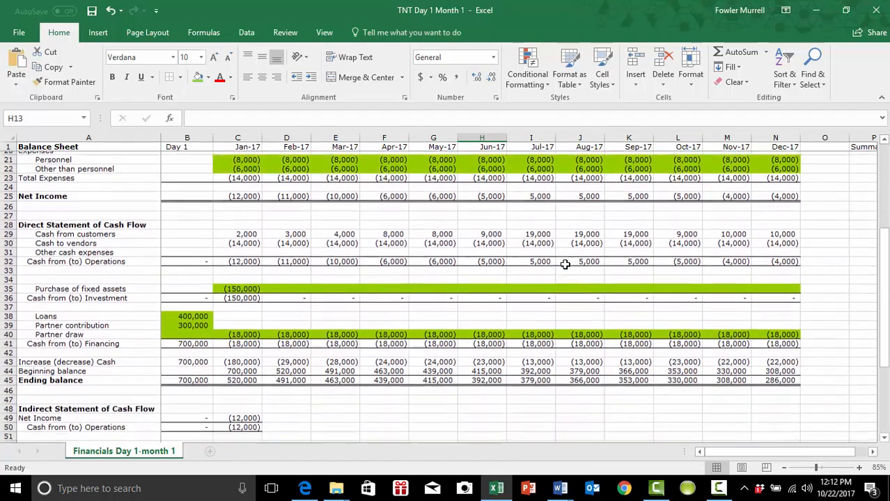
{"action": "scroll", "coordinate": [565, 265], "scroll_direction": "down", "scroll_amount": 2}
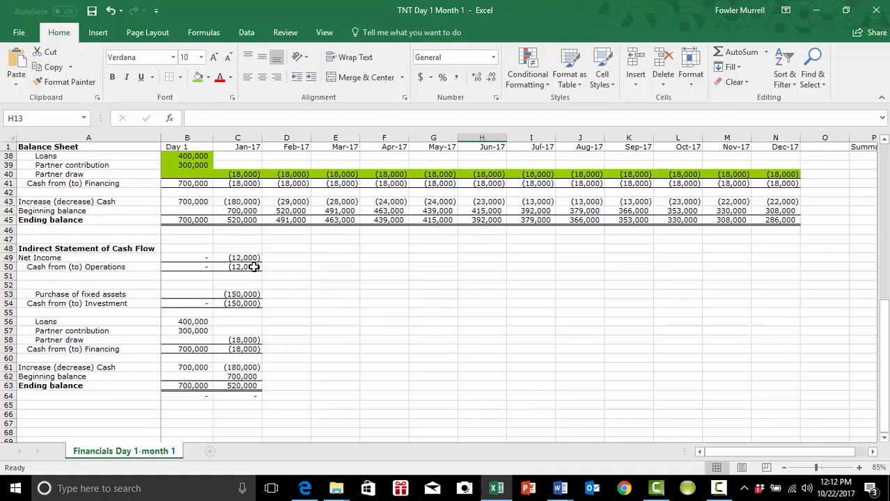
{"action": "left_click_drag", "start_coordinate": [242, 258], "coordinate": [245, 386]}
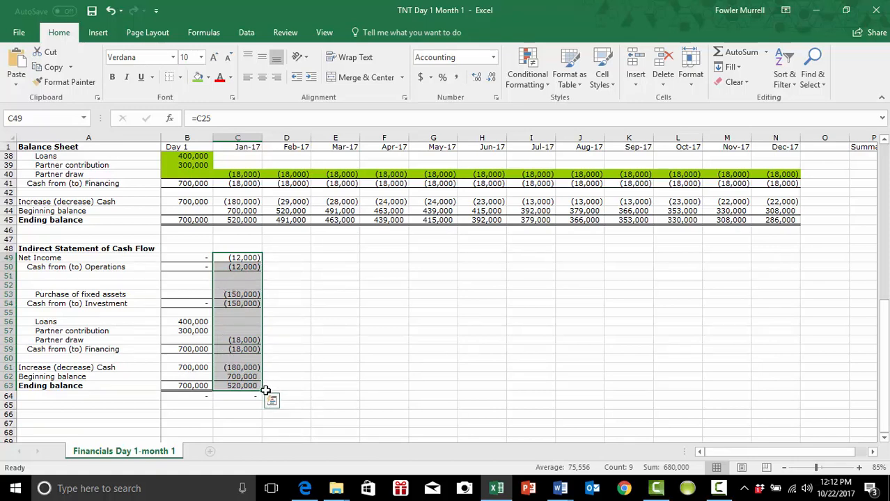
{"action": "left_click_drag", "start_coordinate": [263, 393], "coordinate": [325, 402]}
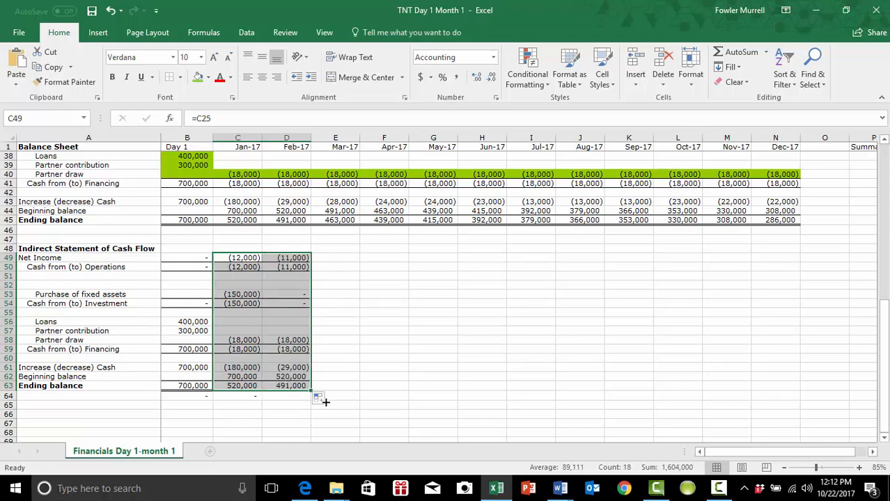
{"action": "left_click", "coordinate": [387, 413]}
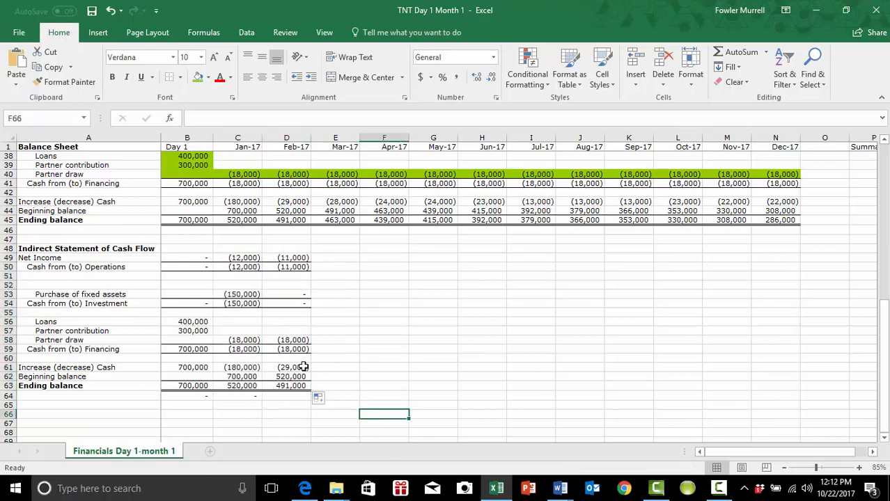
Copy the Jan-17 ending balance check formula in C64 across to Feb-17.
{"action": "left_click", "coordinate": [240, 396]}
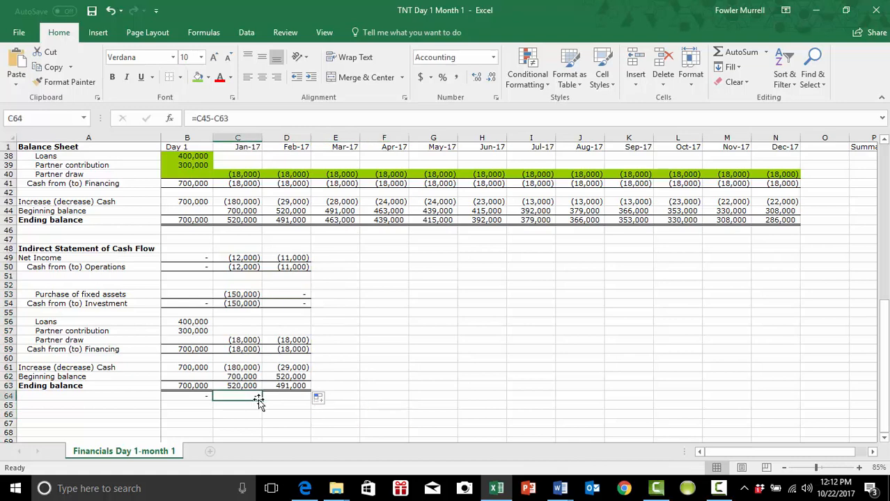
{"action": "left_click_drag", "start_coordinate": [260, 400], "coordinate": [307, 408]}
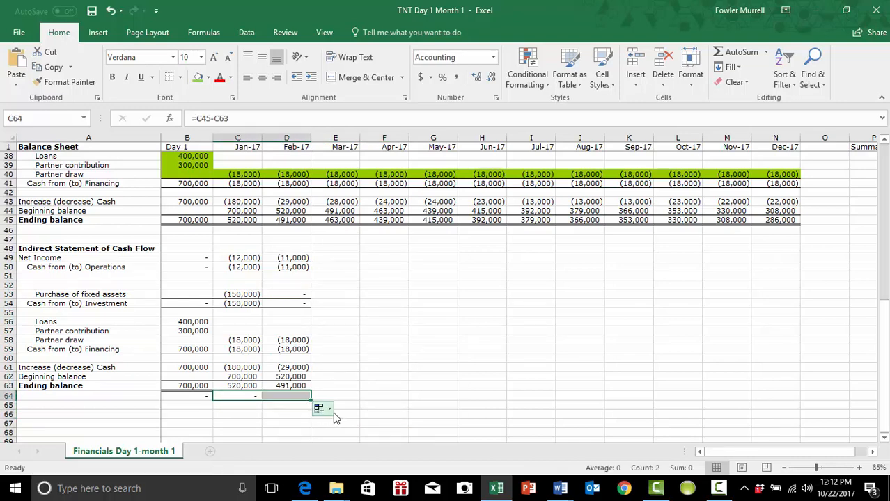
{"action": "left_click", "coordinate": [369, 369]}
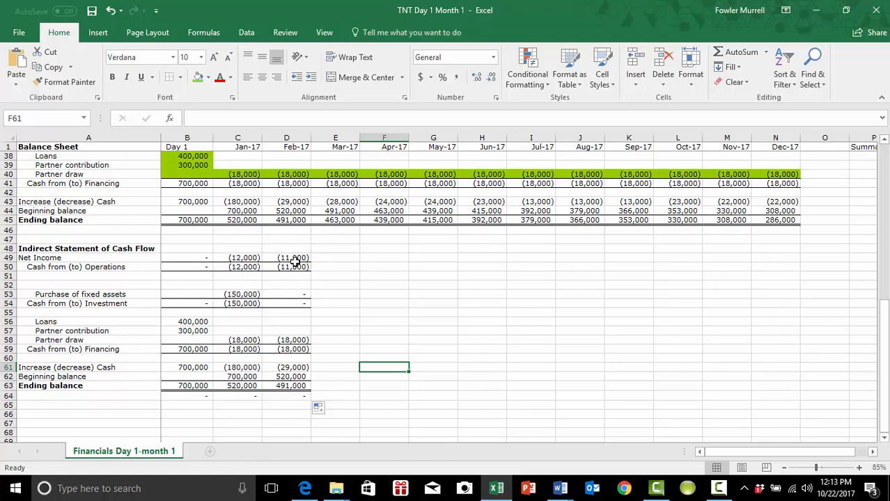
Fill the Feb-17 indirect cash flow column, rows 49 to 64, across Mar-17 through Dec-17.
{"action": "scroll", "coordinate": [339, 258], "scroll_direction": "up", "scroll_amount": 1}
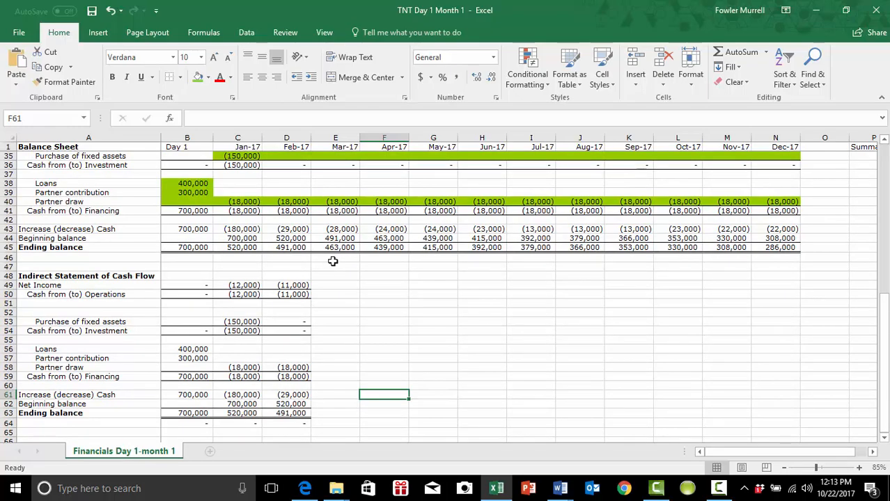
{"action": "scroll", "coordinate": [331, 266], "scroll_direction": "up", "scroll_amount": 4}
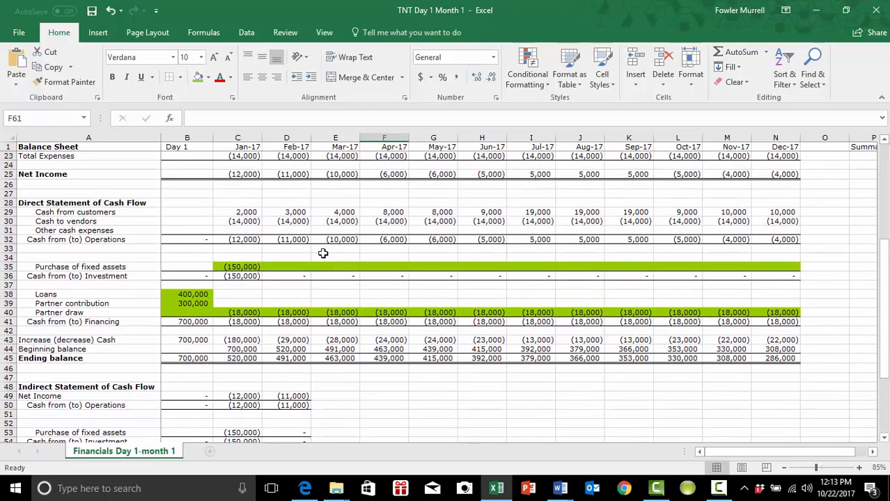
{"action": "scroll", "coordinate": [299, 257], "scroll_direction": "down", "scroll_amount": 5}
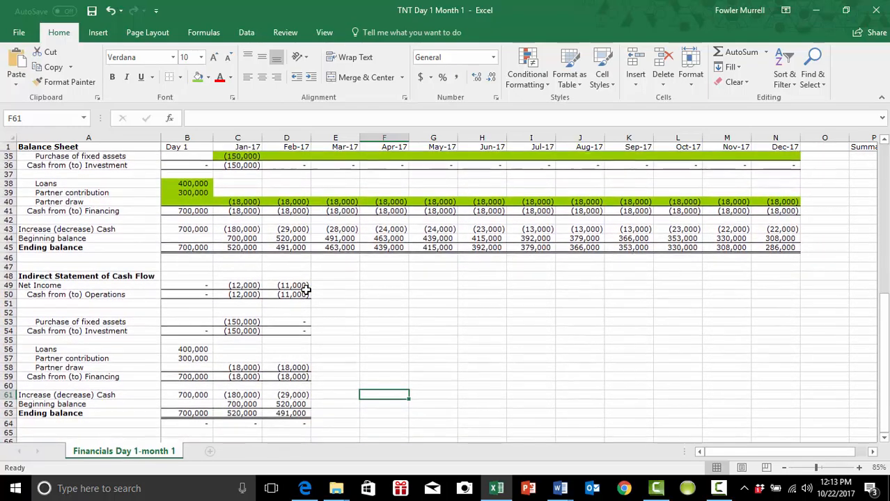
{"action": "scroll", "coordinate": [307, 293], "scroll_direction": "down", "scroll_amount": 1}
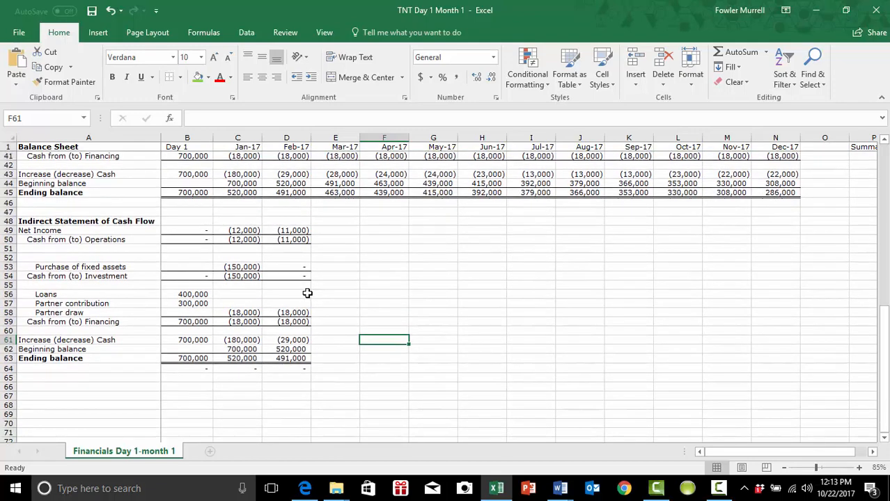
{"action": "scroll", "coordinate": [319, 326], "scroll_direction": "up", "scroll_amount": 1}
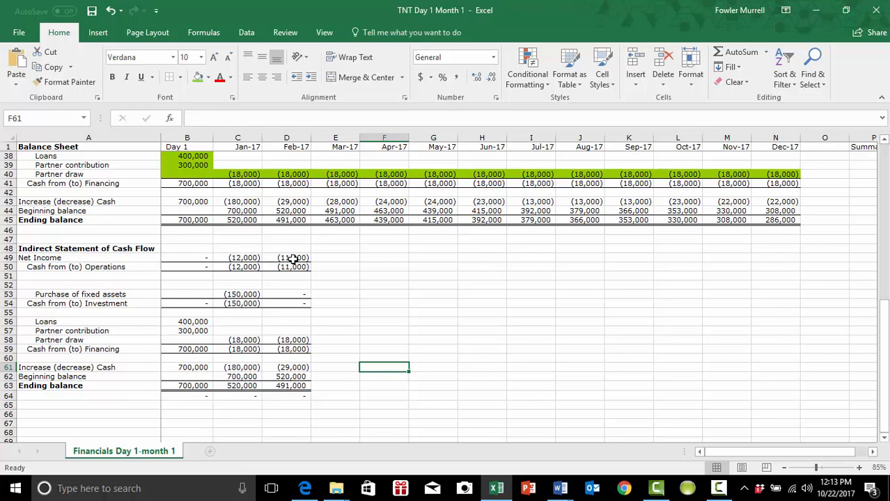
{"action": "left_click_drag", "start_coordinate": [293, 258], "coordinate": [358, 399]}
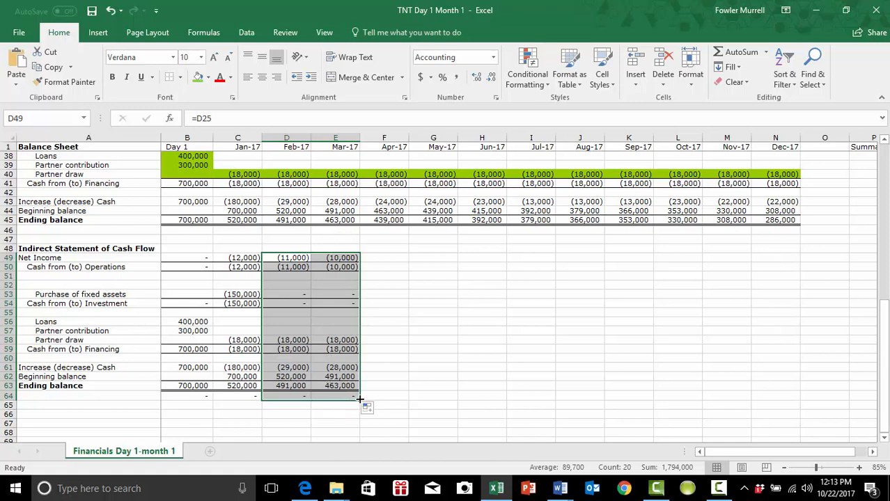
{"action": "left_click_drag", "start_coordinate": [360, 398], "coordinate": [796, 444]}
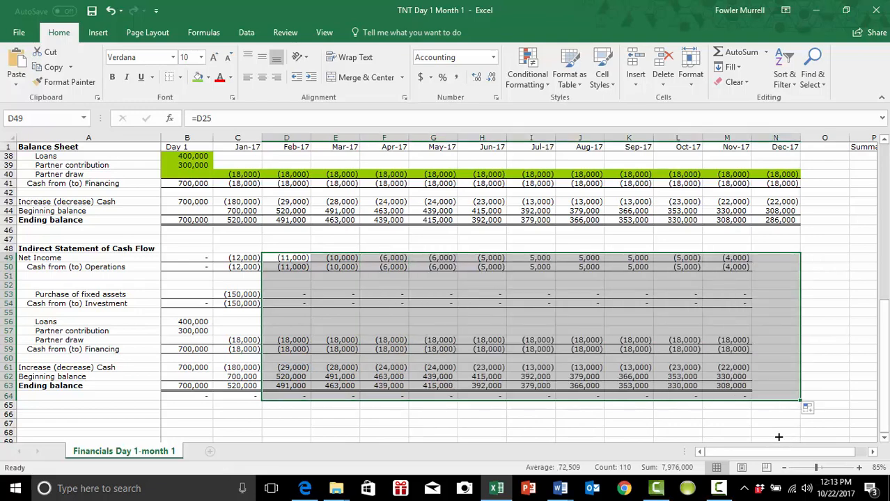
{"action": "scroll", "coordinate": [715, 438], "scroll_direction": "up", "scroll_amount": 2}
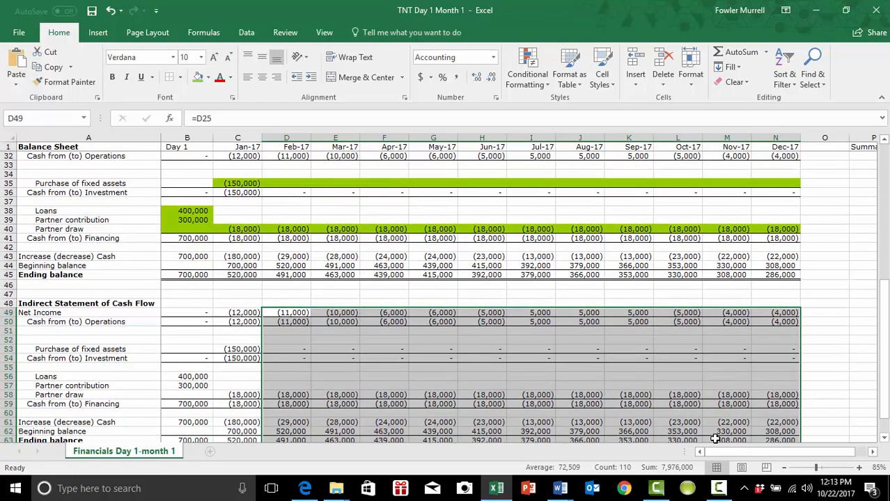
{"action": "scroll", "coordinate": [715, 438], "scroll_direction": "down", "scroll_amount": 2}
{"action": "left_click", "coordinate": [650, 413]}
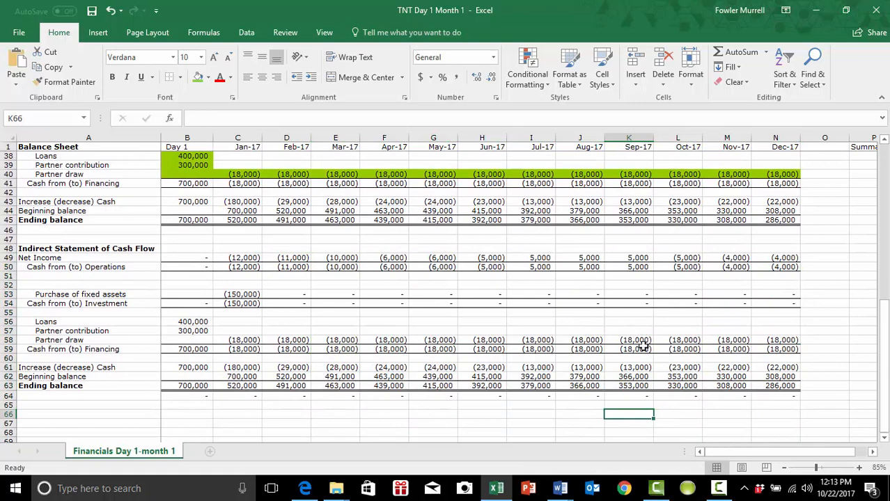
Link the Summary column's cash in P2 to the Dec-17 balance with the formula =N2.
{"action": "left_click", "coordinate": [873, 452]}
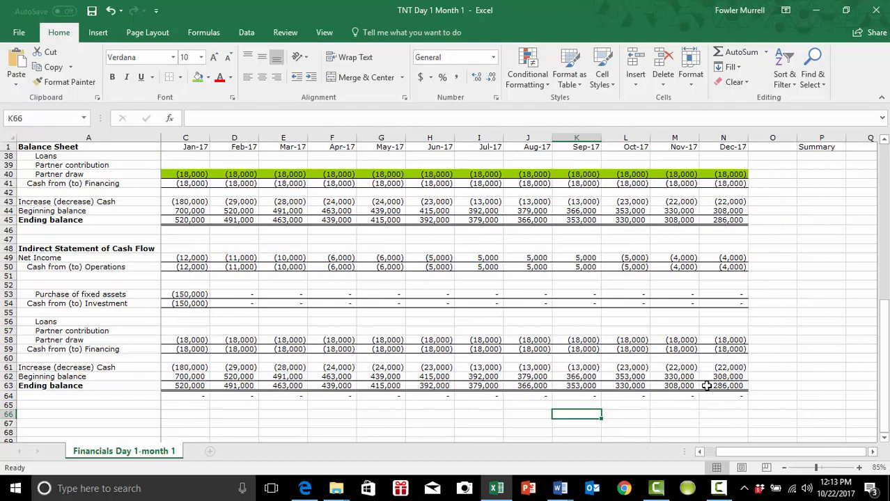
{"action": "scroll", "coordinate": [705, 385], "scroll_direction": "up", "scroll_amount": 6}
{"action": "scroll", "coordinate": [705, 385], "scroll_direction": "up", "scroll_amount": 6}
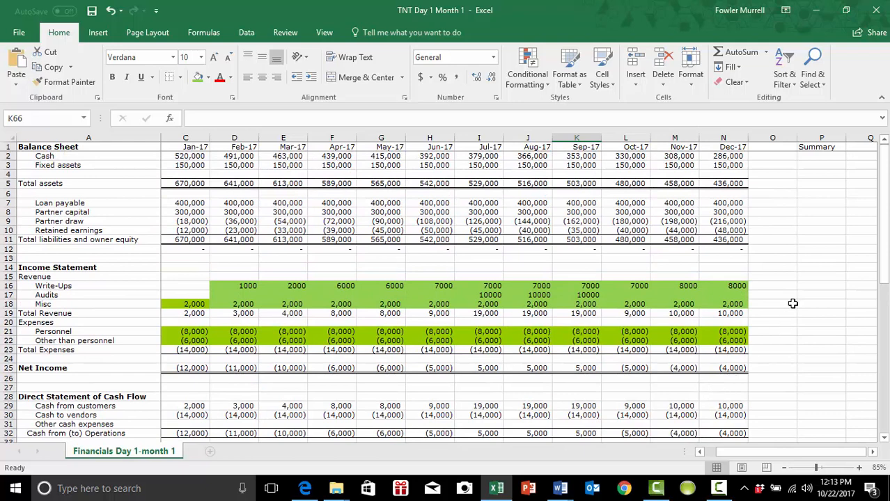
{"action": "left_click", "coordinate": [817, 157]}
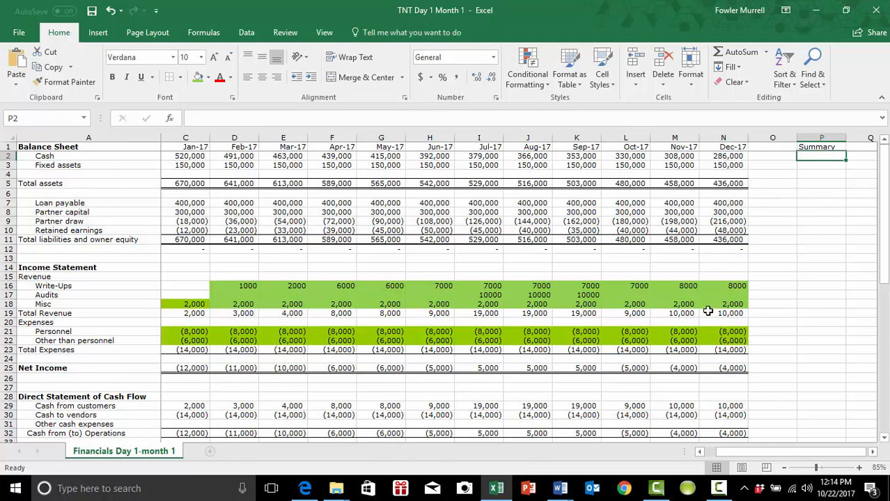
{"action": "type", "text": "="}
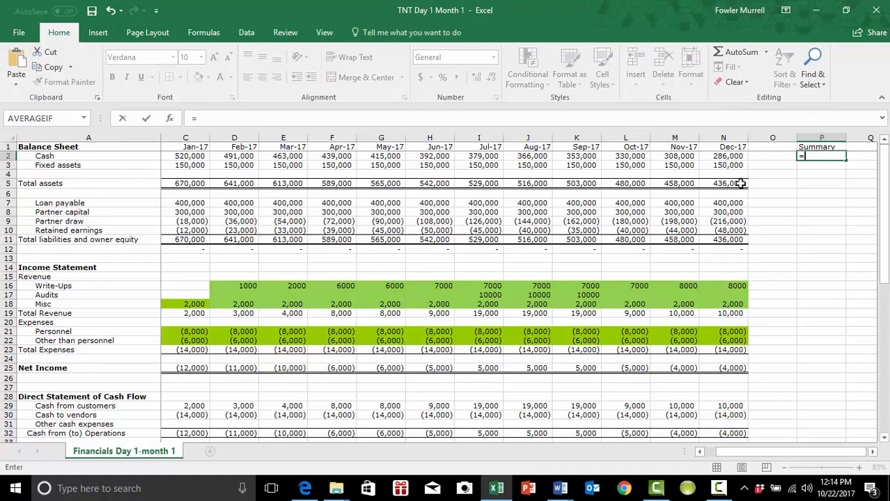
{"action": "left_click", "coordinate": [726, 157]}
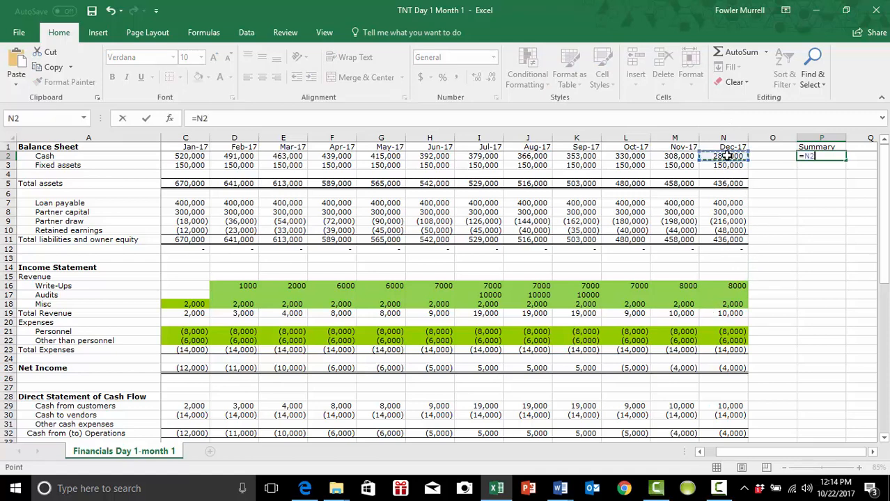
{"action": "key", "text": "Tab"}
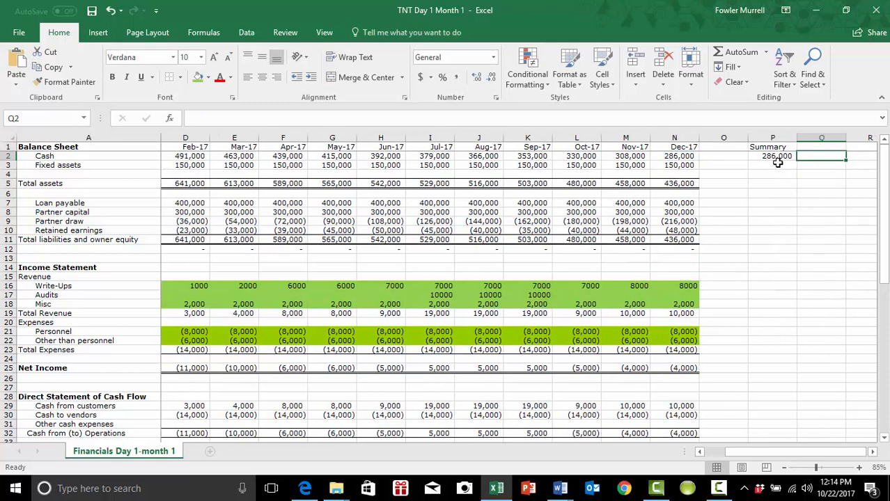
Fill the Summary cash formula in P2 down through the balance sheet rows to P12.
{"action": "left_click", "coordinate": [775, 157]}
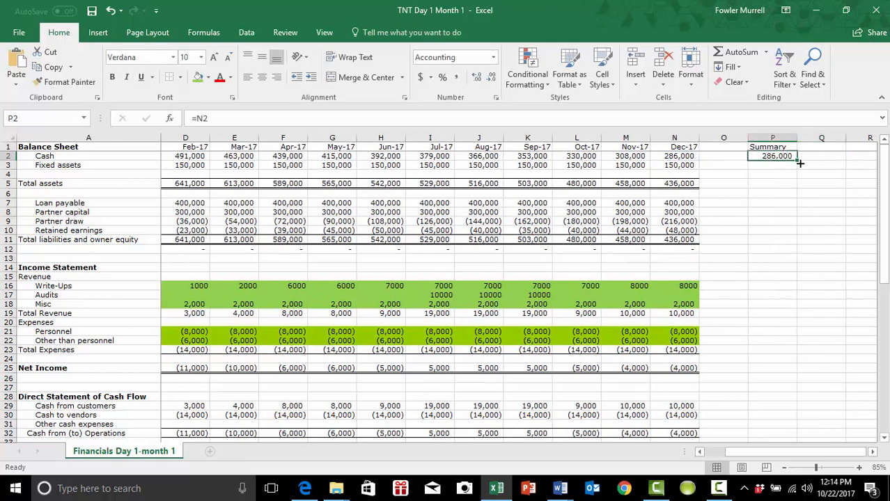
{"action": "left_click_drag", "start_coordinate": [796, 159], "coordinate": [791, 252]}
{"action": "left_click", "coordinate": [779, 273]}
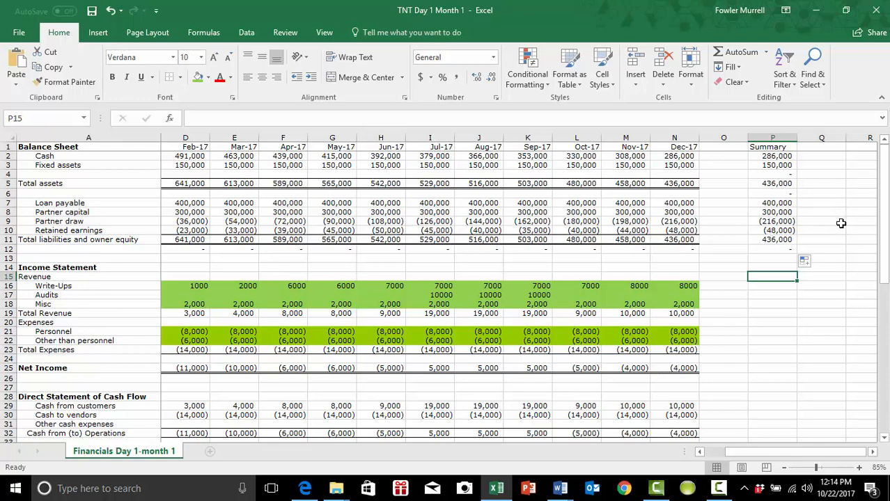
{"action": "scroll", "coordinate": [841, 223], "scroll_direction": "down", "scroll_amount": 1}
{"action": "scroll", "coordinate": [841, 222], "scroll_direction": "up", "scroll_amount": 1}
{"action": "scroll", "coordinate": [784, 208], "scroll_direction": "down", "scroll_amount": 1}
{"action": "scroll", "coordinate": [785, 207], "scroll_direction": "up", "scroll_amount": 1}
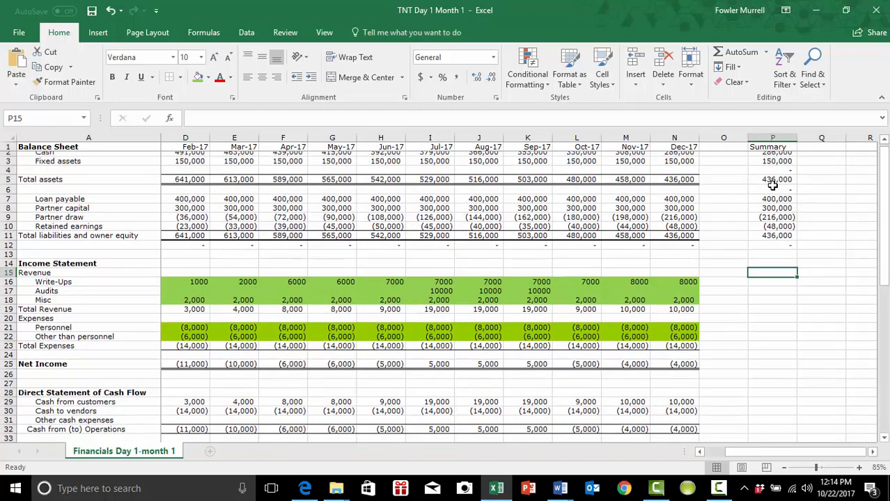
{"action": "scroll", "coordinate": [772, 184], "scroll_direction": "down", "scroll_amount": 2}
{"action": "scroll", "coordinate": [772, 185], "scroll_direction": "up", "scroll_amount": 1}
{"action": "scroll", "coordinate": [772, 183], "scroll_direction": "up", "scroll_amount": 1}
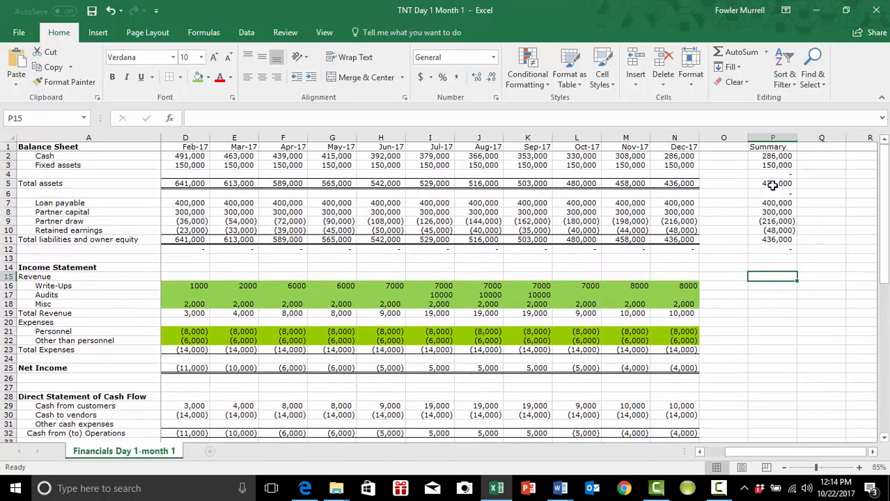
Try to total the Write-Ups row in Summary cell P16 with =SUM(B16:P16), and clear that formula.
{"action": "scroll", "coordinate": [772, 182], "scroll_direction": "down", "scroll_amount": 1}
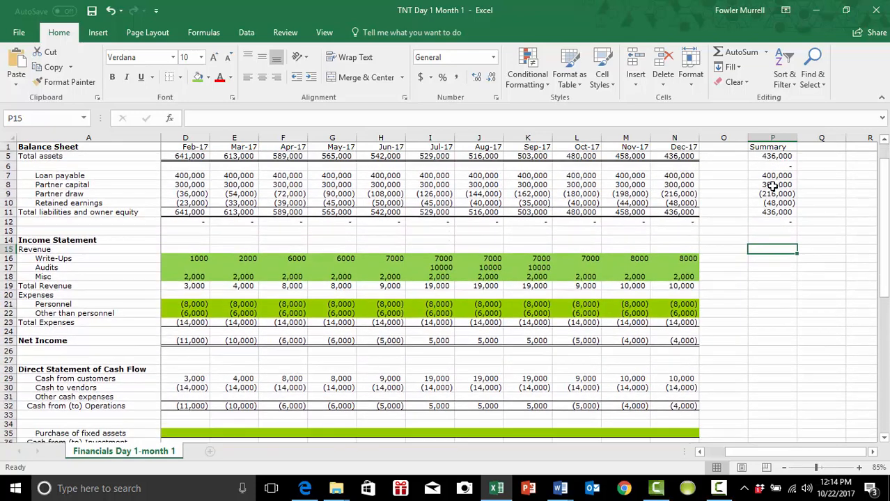
{"action": "left_click", "coordinate": [769, 259]}
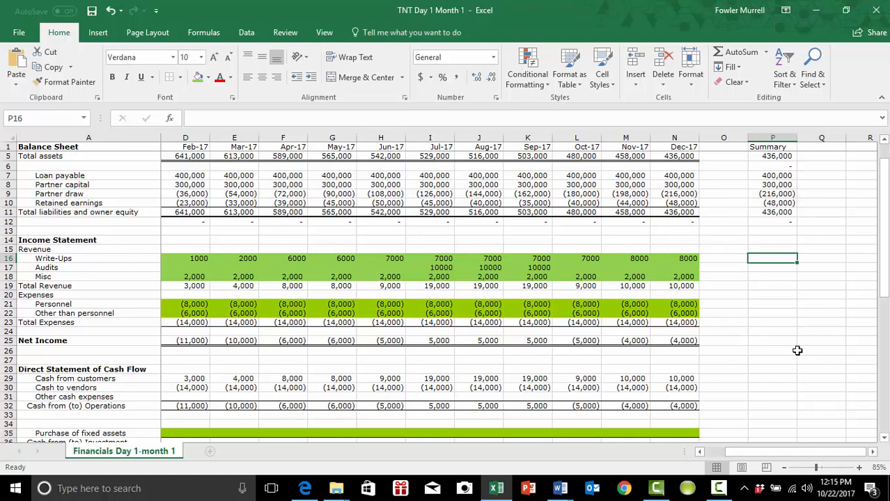
{"action": "type", "text": "="}
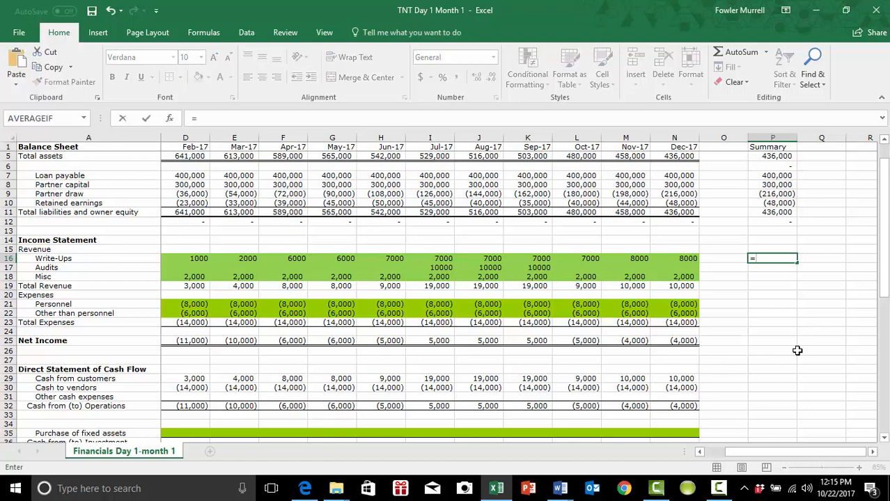
{"action": "type", "text": "sum"}
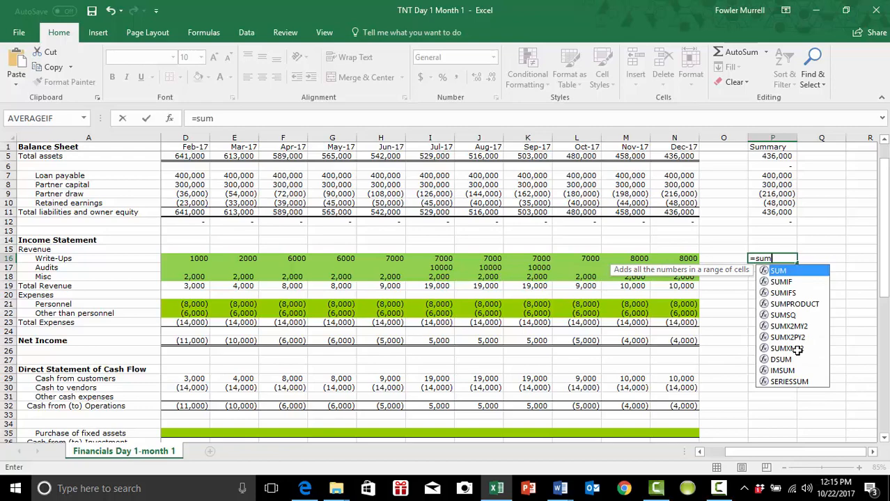
{"action": "type", "text": "("}
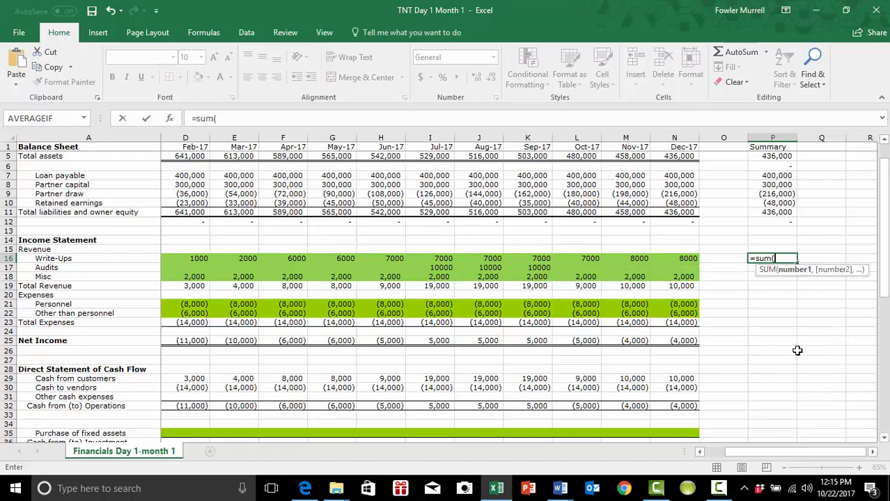
{"action": "left_click", "coordinate": [699, 452]}
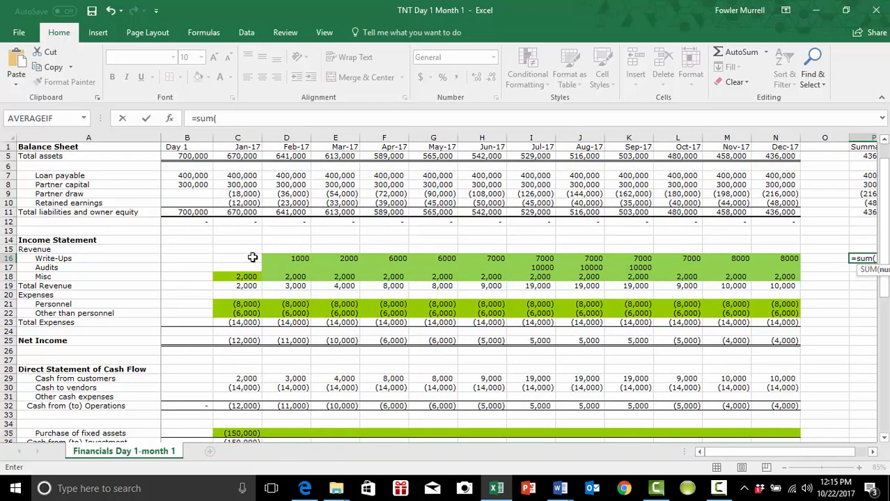
{"action": "left_click", "coordinate": [198, 256]}
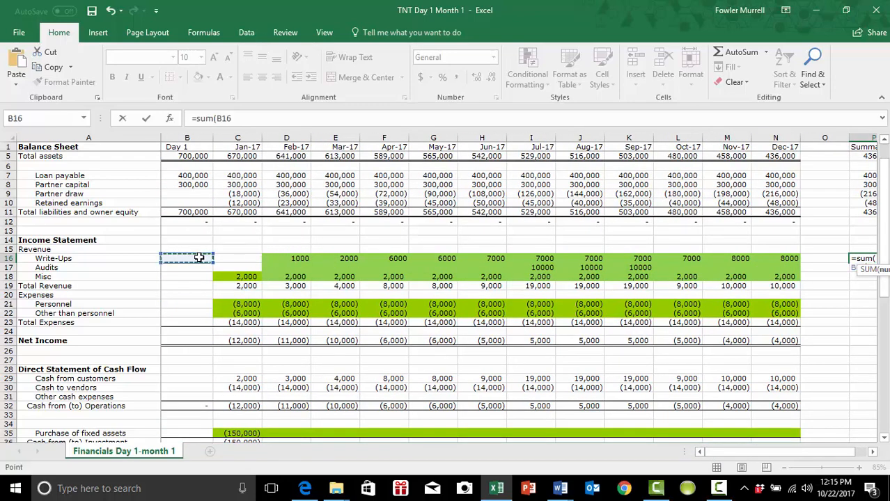
{"action": "left_click_drag", "start_coordinate": [199, 257], "coordinate": [247, 259]}
{"action": "left_click_drag", "start_coordinate": [307, 258], "coordinate": [797, 259]}
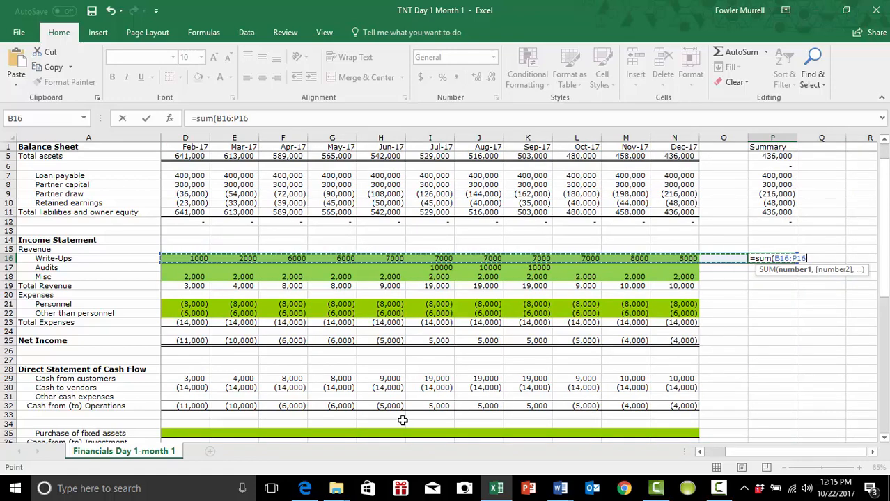
{"action": "key", "text": "Return"}
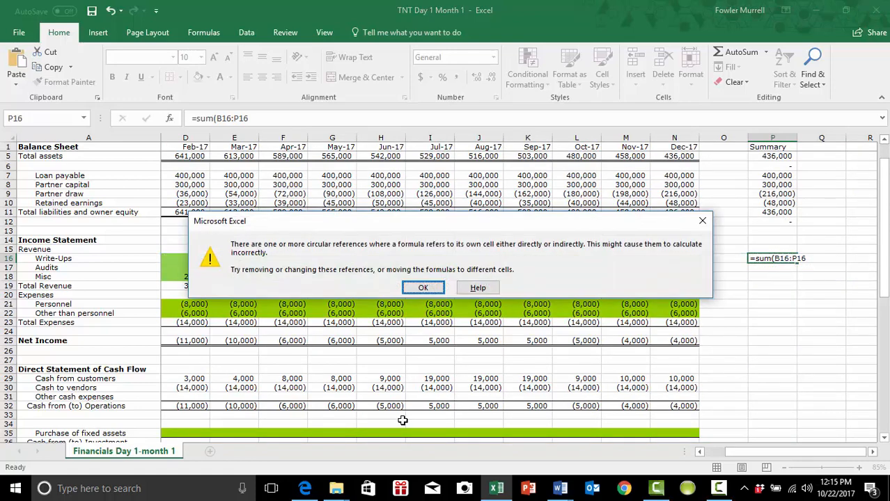
{"action": "left_click", "coordinate": [417, 293]}
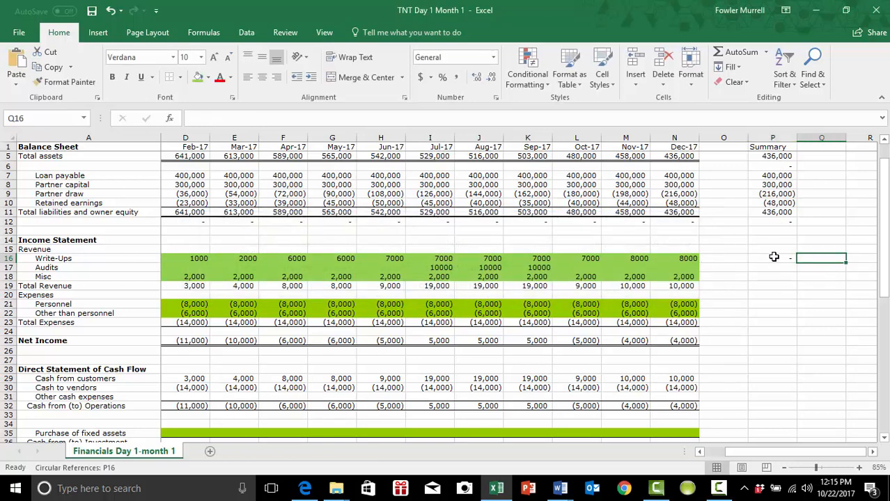
{"action": "left_click", "coordinate": [773, 257]}
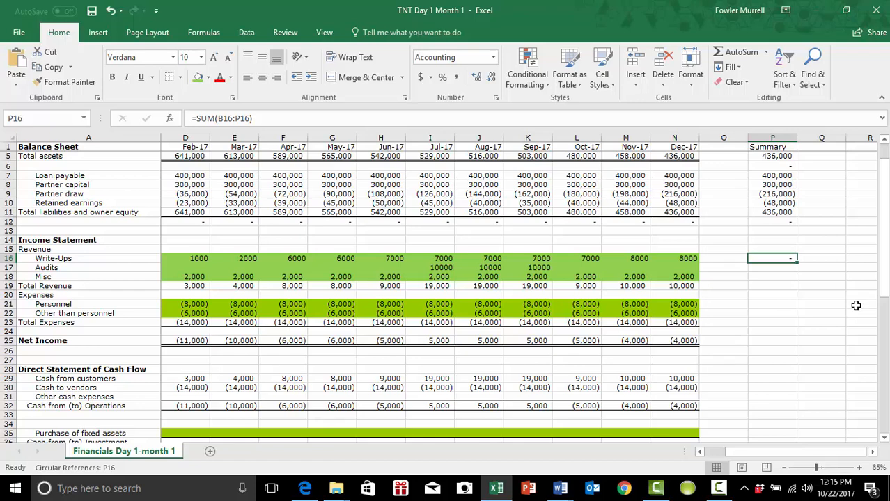
{"action": "key", "text": "Delete"}
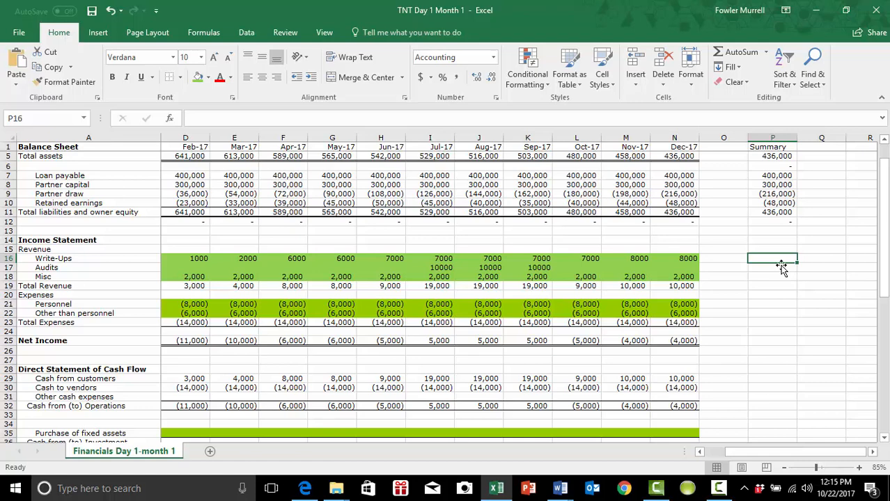
Total the Write-Ups row from Day 1 through Dec-17 in Summary cell P16 with =SUM(B16:N16).
{"action": "type", "text": "="}
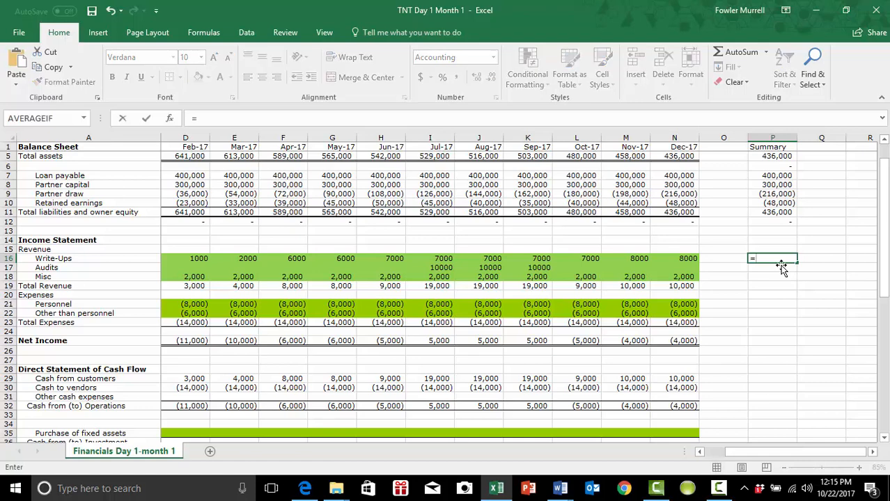
{"action": "type", "text": "sum"}
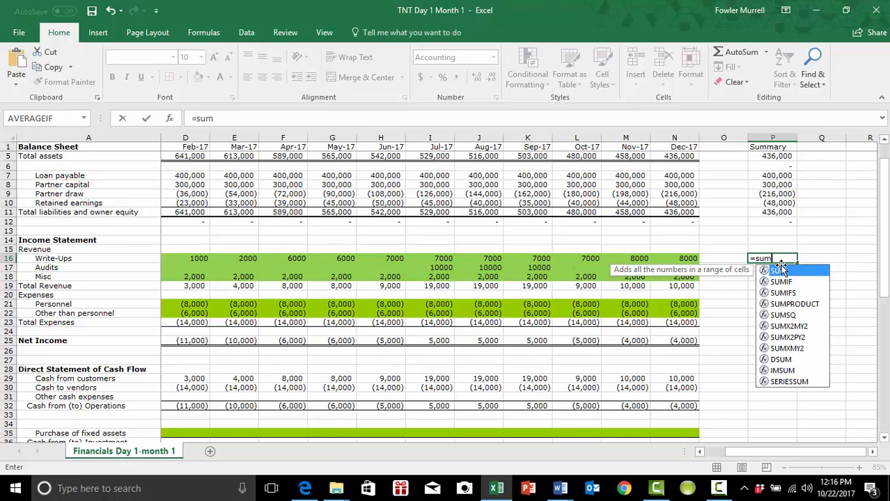
{"action": "type", "text": "("}
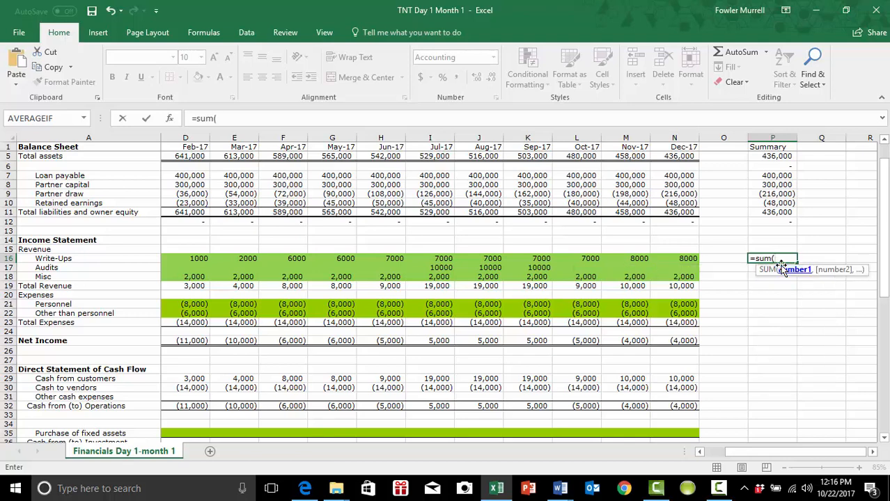
{"action": "left_click", "coordinate": [700, 452]}
{"action": "left_click", "coordinate": [701, 451]}
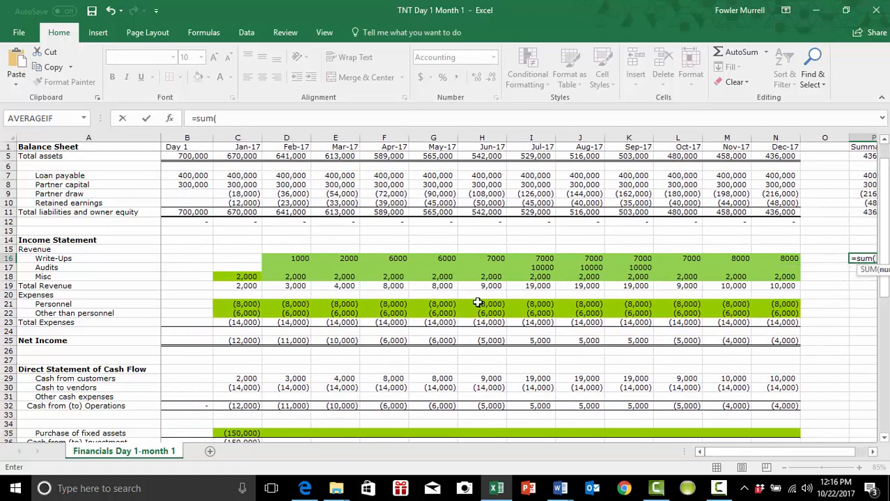
{"action": "left_click", "coordinate": [192, 260]}
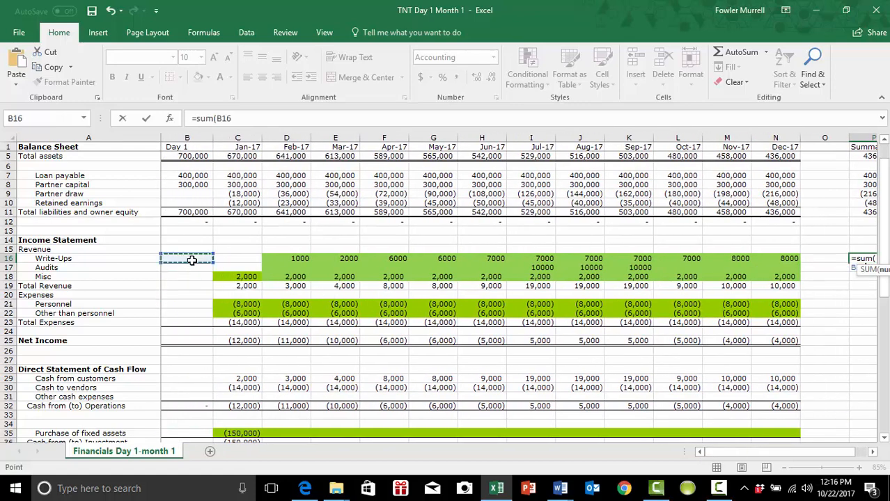
{"action": "left_click_drag", "start_coordinate": [217, 265], "coordinate": [681, 258]}
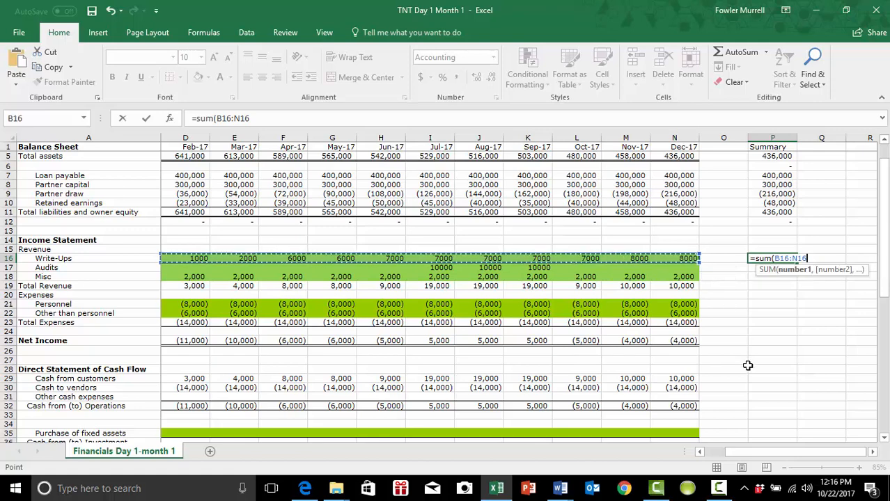
{"action": "type", "text": ")"}
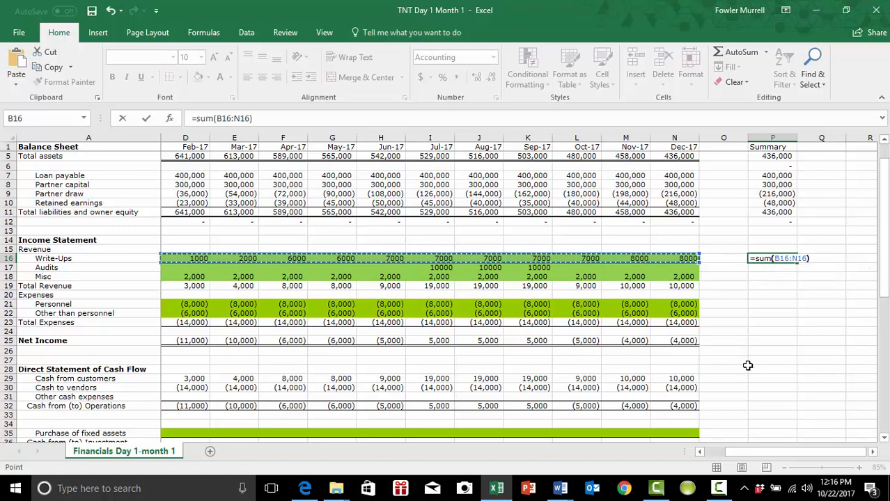
{"action": "key", "text": "Tab"}
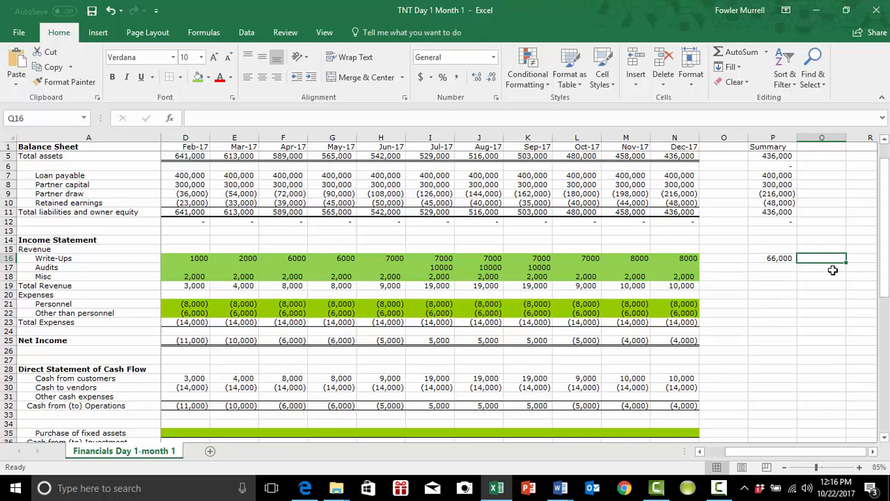
Fill the Write-Ups total formula in P16 down through the income statement rows to Net Income in P25.
{"action": "left_click", "coordinate": [776, 259]}
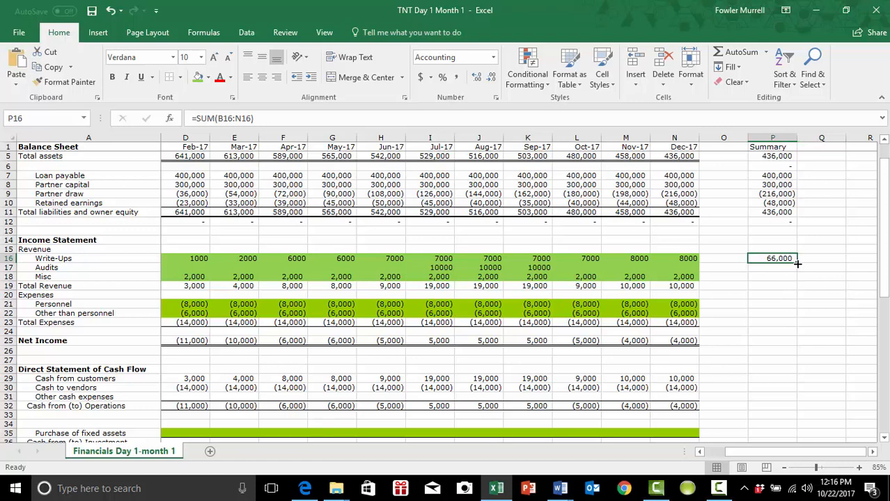
{"action": "left_click_drag", "start_coordinate": [797, 262], "coordinate": [794, 292]}
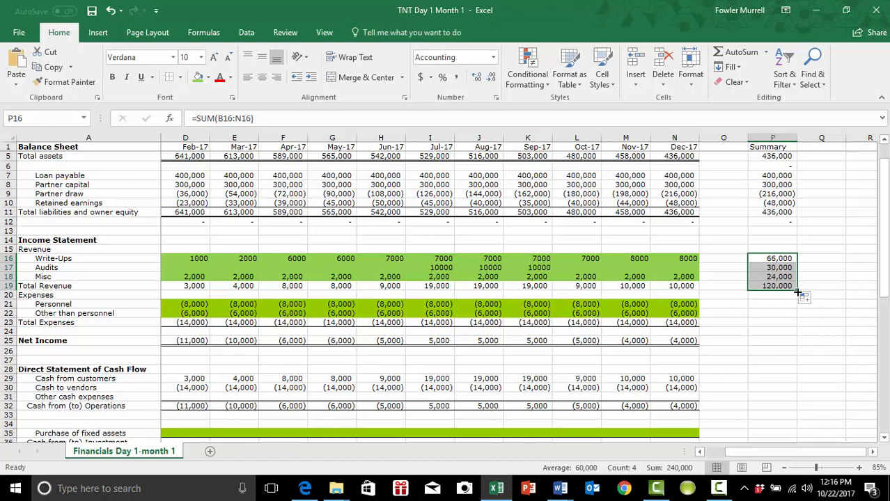
{"action": "left_click_drag", "start_coordinate": [797, 292], "coordinate": [801, 347]}
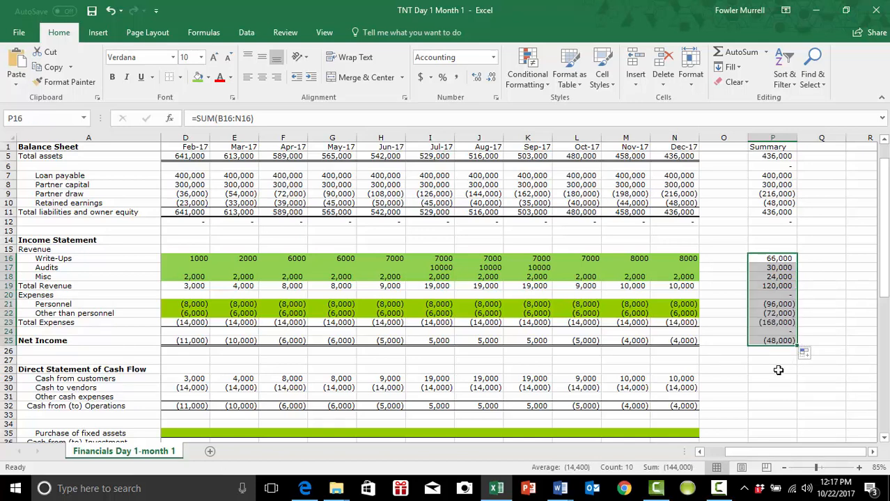
{"action": "left_click", "coordinate": [778, 370]}
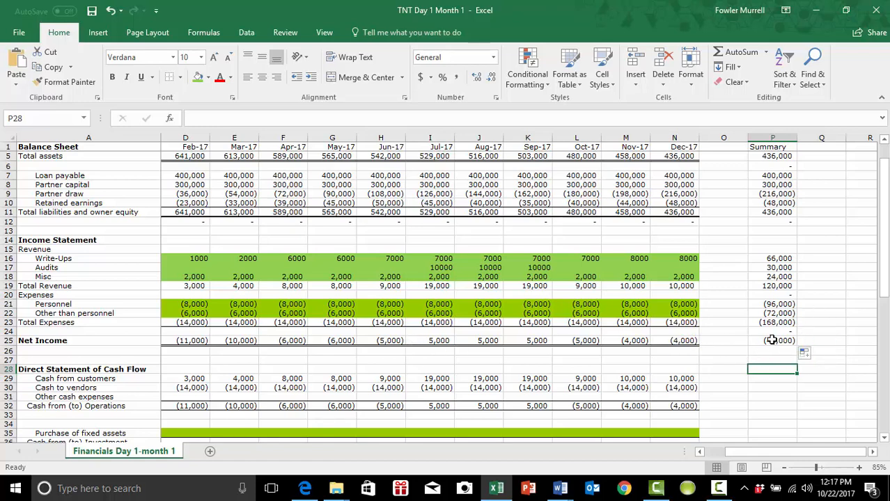
{"action": "left_click", "coordinate": [770, 341]}
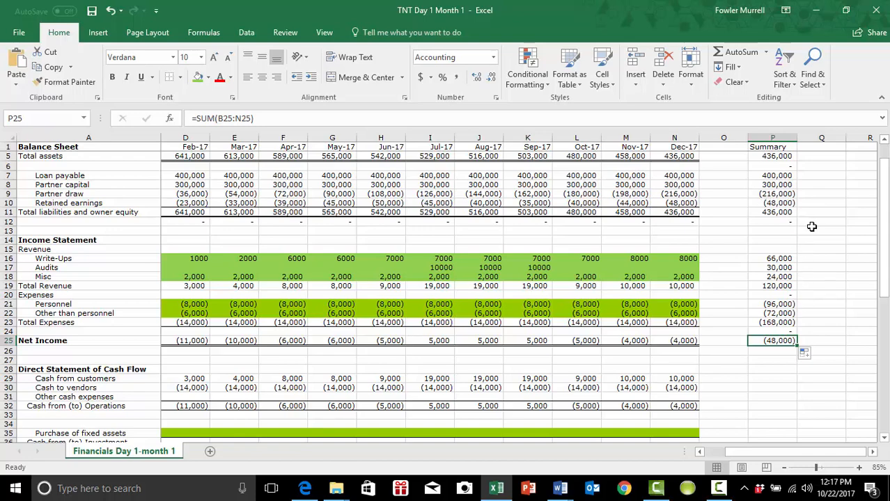
Copy the Summary total formula in P16 to P29 for the direct cash flow's Cash from customers row.
{"action": "scroll", "coordinate": [813, 224], "scroll_direction": "down", "scroll_amount": 2}
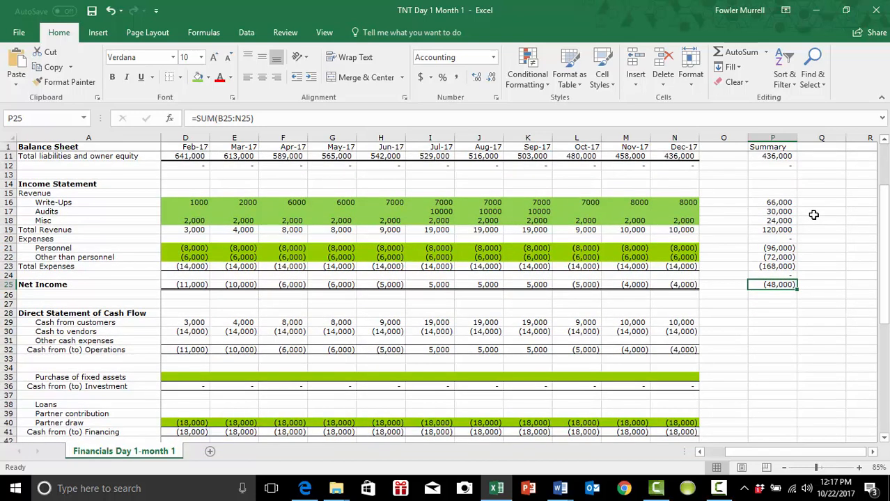
{"action": "scroll", "coordinate": [814, 213], "scroll_direction": "down", "scroll_amount": 1}
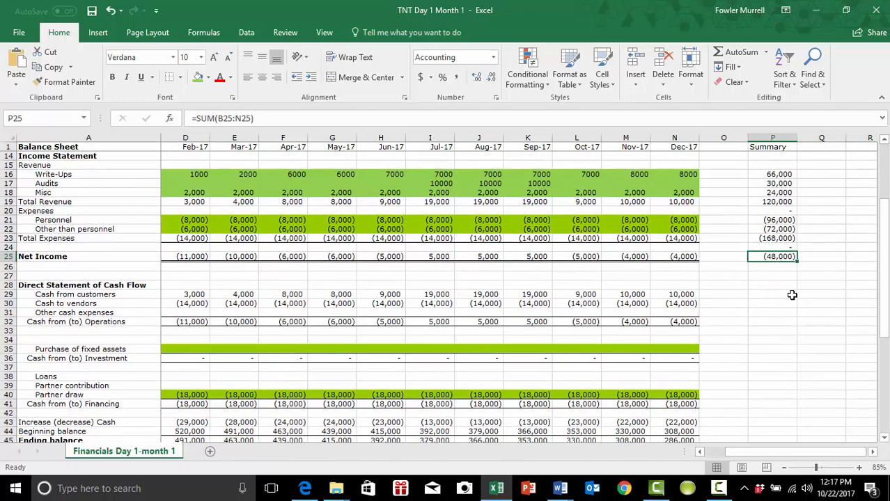
{"action": "left_click", "coordinate": [768, 296]}
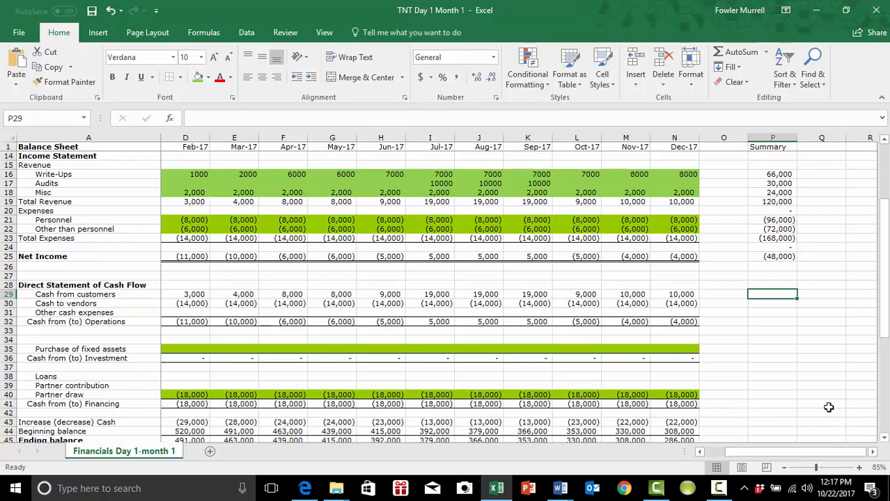
{"action": "scroll", "coordinate": [823, 364], "scroll_direction": "up", "scroll_amount": 2}
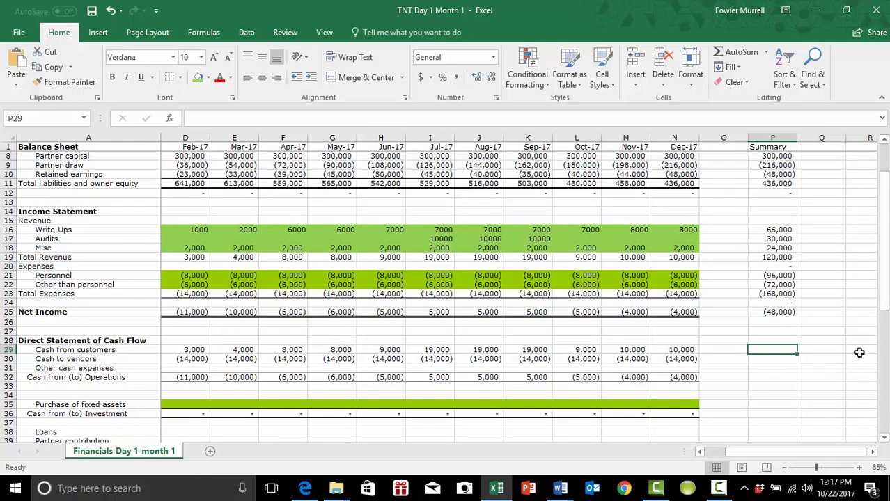
{"action": "left_click", "coordinate": [778, 231]}
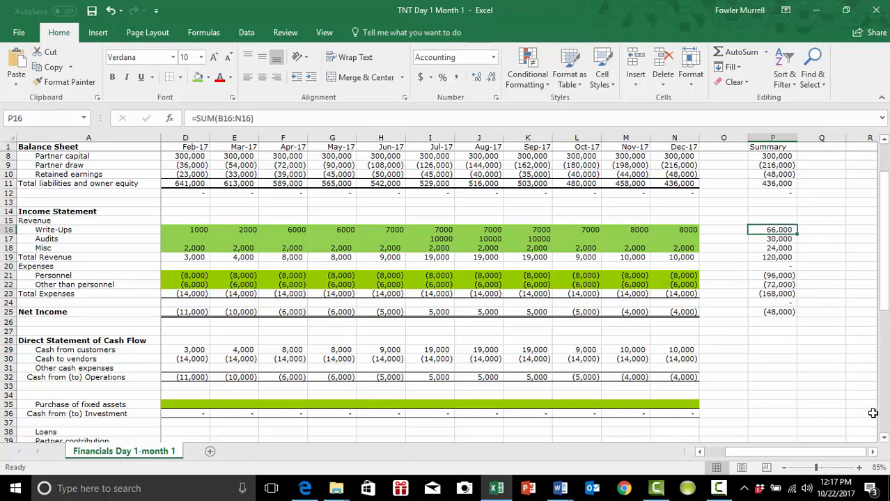
{"action": "key", "text": "ctrl+c"}
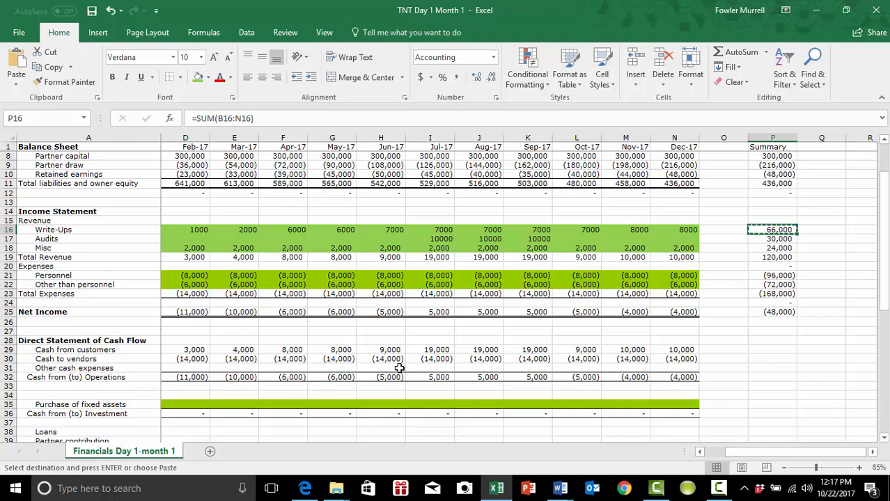
{"action": "left_click", "coordinate": [757, 348]}
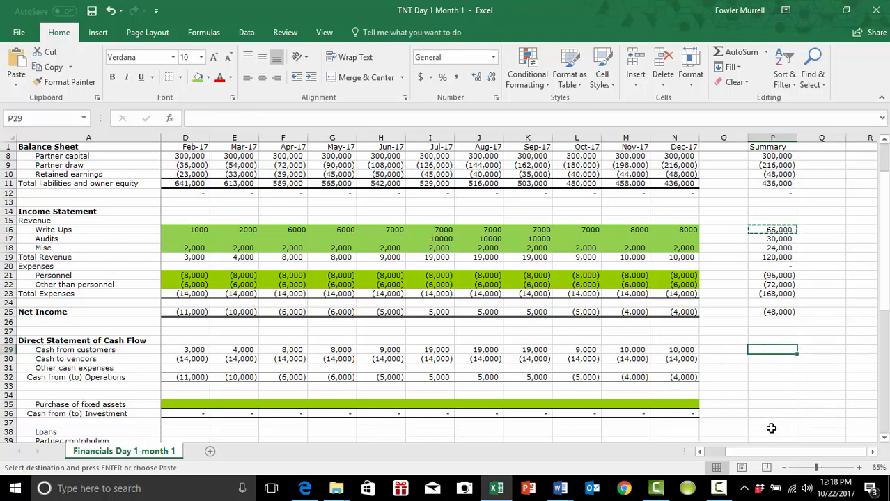
{"action": "key", "text": "ctrl+v"}
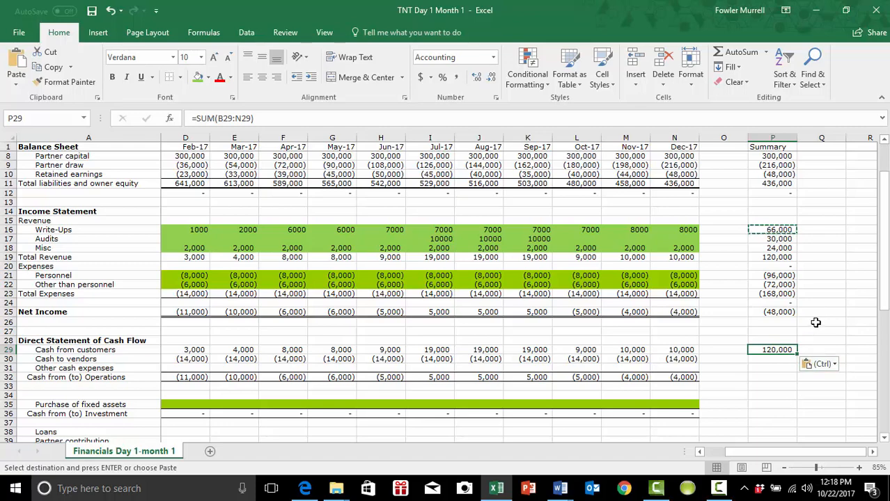
Fill the Cash from customers total formula in Summary cell P29 down through the direct cash flow rows to Ending balance in P45.
{"action": "scroll", "coordinate": [834, 309], "scroll_direction": "down", "scroll_amount": 1}
{"action": "scroll", "coordinate": [834, 309], "scroll_direction": "down", "scroll_amount": 1}
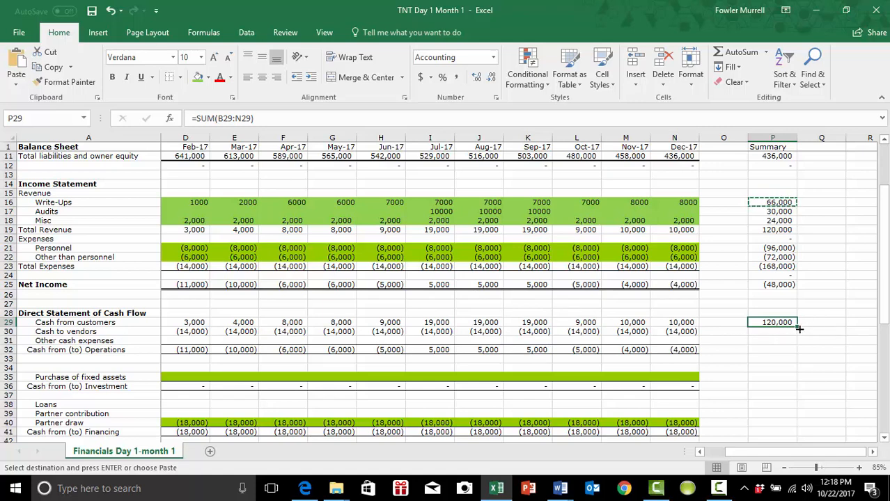
{"action": "left_click_drag", "start_coordinate": [796, 325], "coordinate": [783, 380]}
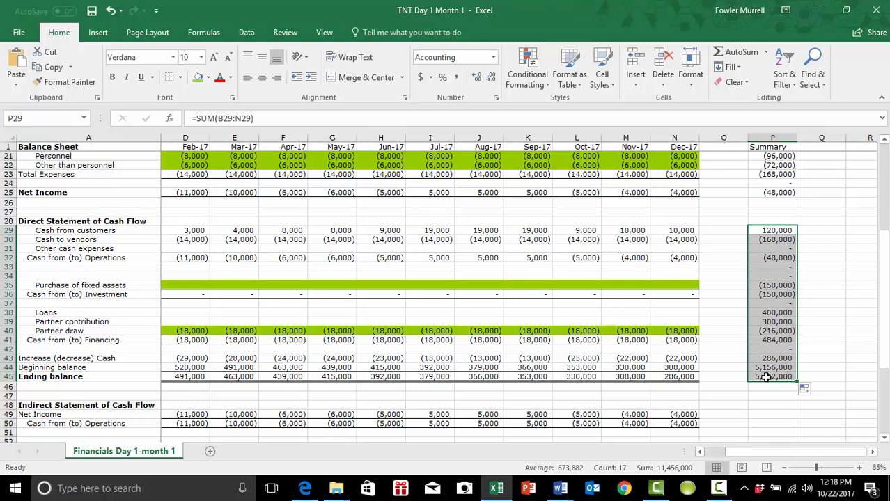
Clear the summed Ending balance and Beginning balance formulas from Summary cells P45 and P44 of the direct cash flow.
{"action": "left_click", "coordinate": [766, 376]}
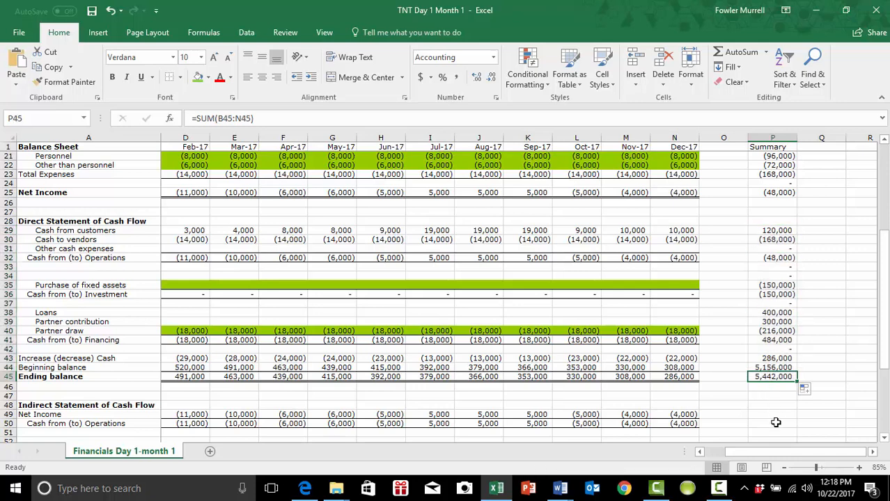
{"action": "key", "text": "Delete"}
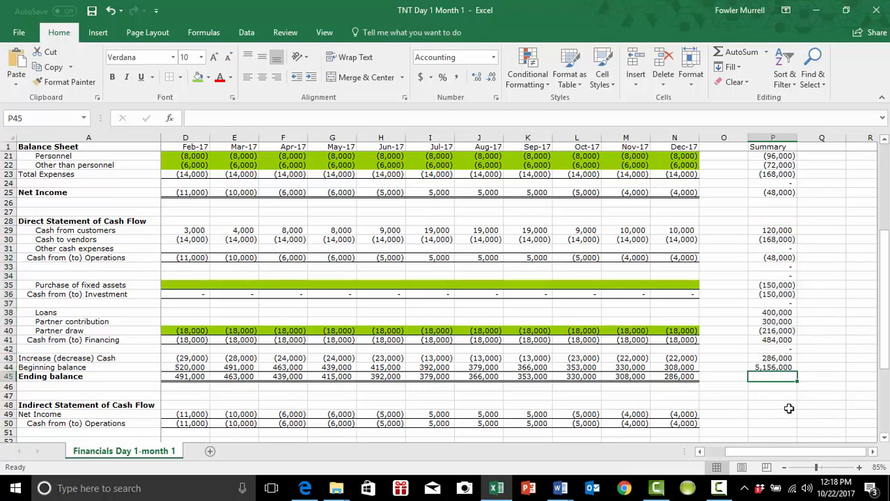
{"action": "left_click", "coordinate": [771, 367]}
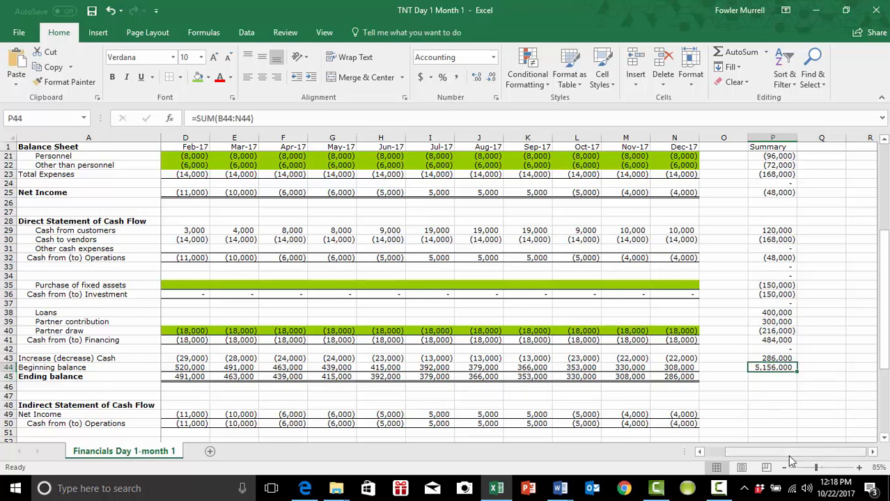
{"action": "key", "text": "Delete"}
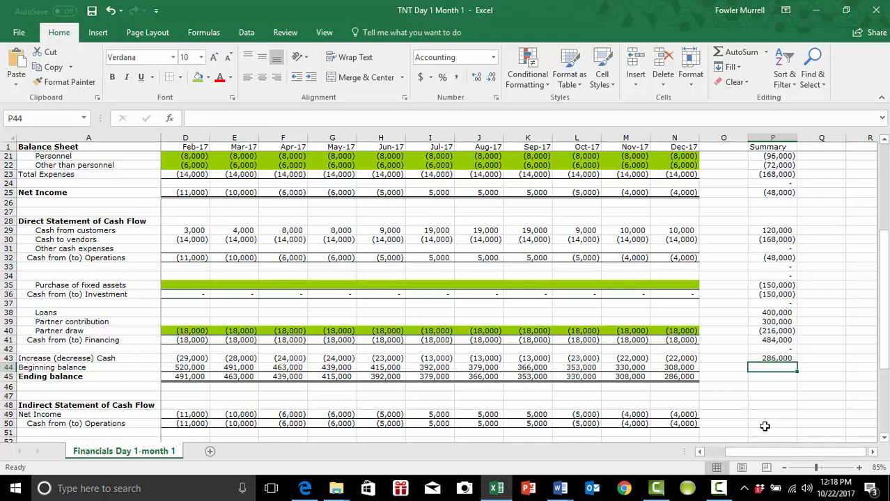
Enter 0 as the direct cash flow's Beginning balance in Summary cell P44.
{"action": "left_click", "coordinate": [780, 358]}
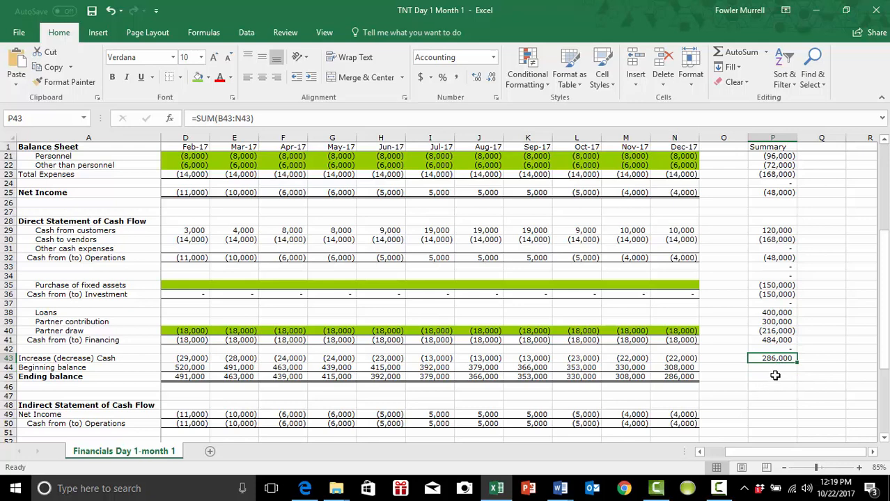
{"action": "left_click", "coordinate": [777, 369]}
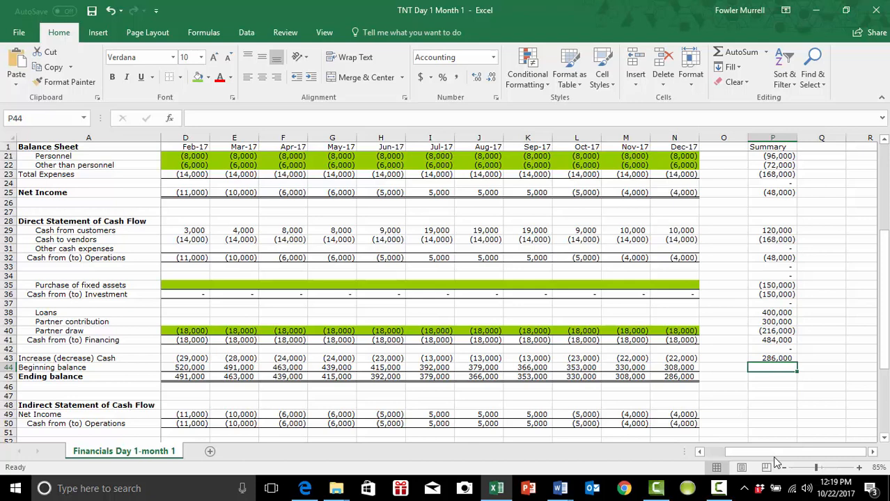
{"action": "type", "text": "0"}
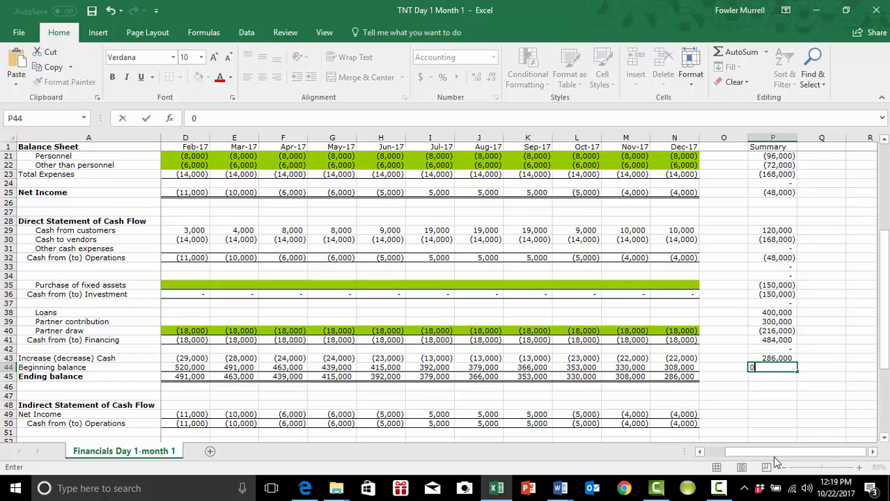
{"action": "key", "text": "Tab"}
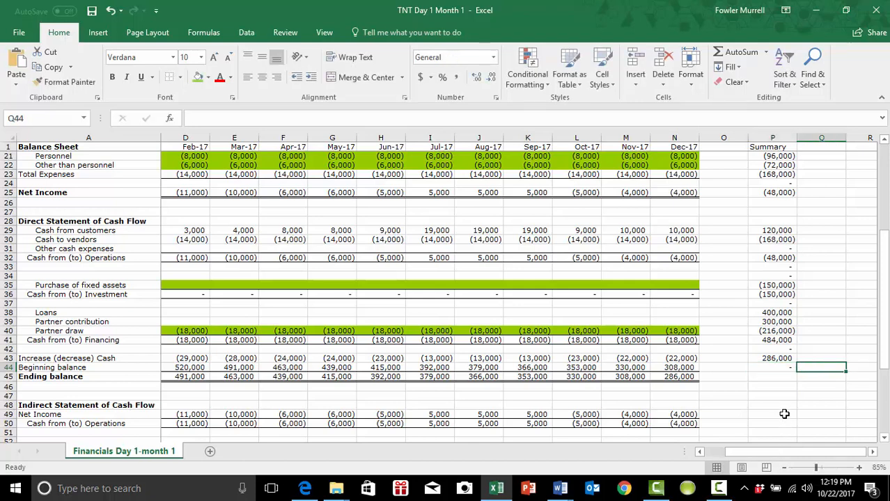
Copy the direct cash flow's Dec-17 Ending balance formula from N45 to Summary cell P45.
{"action": "left_click", "coordinate": [780, 377]}
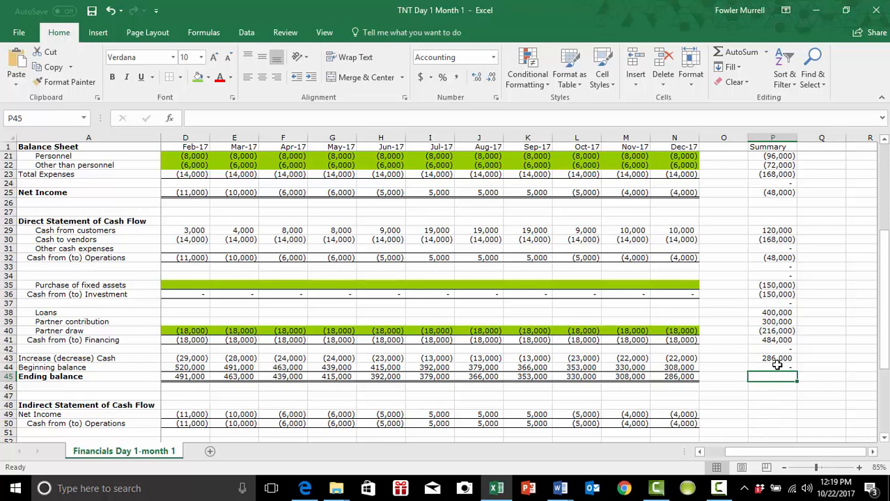
{"action": "left_click", "coordinate": [681, 376]}
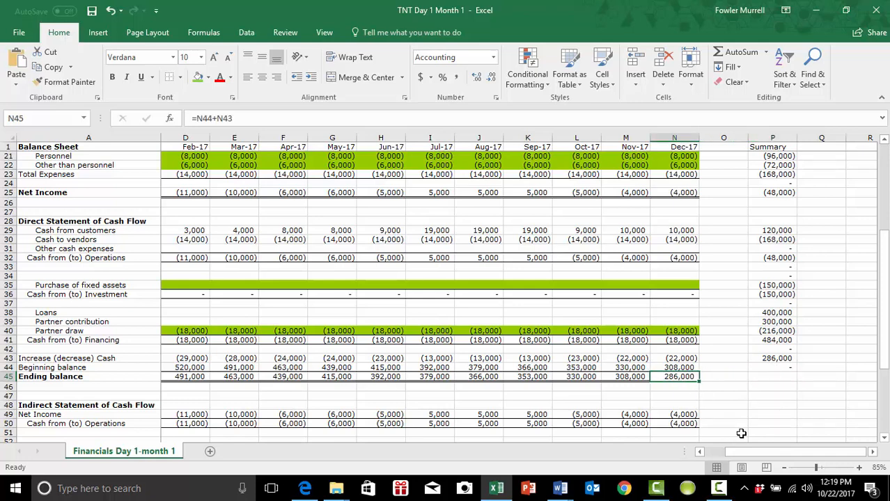
{"action": "key", "text": "ctrl+c"}
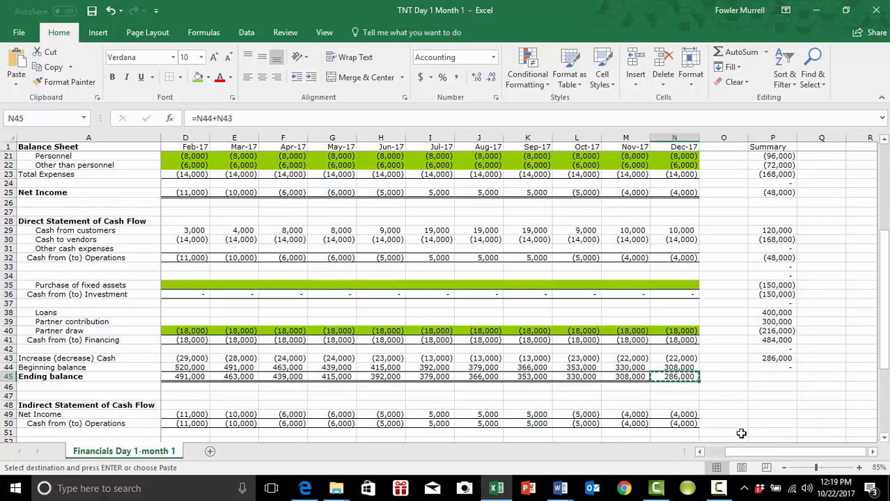
{"action": "left_click", "coordinate": [772, 377]}
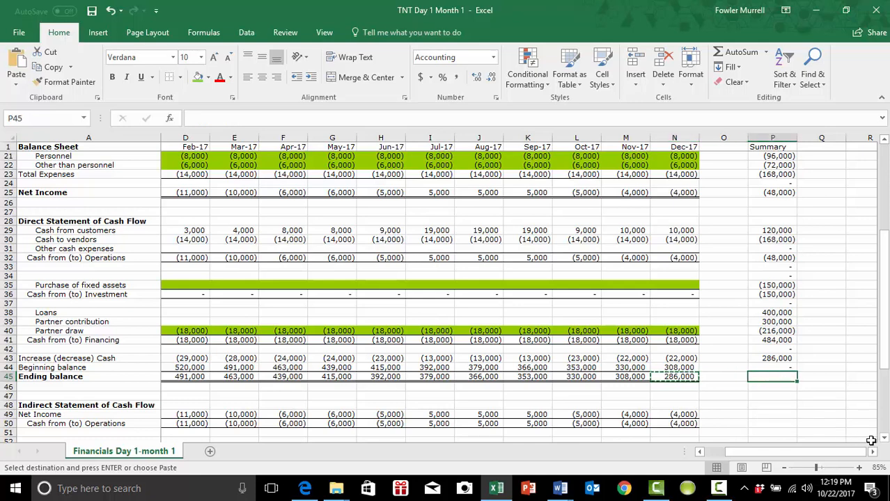
{"action": "key", "text": "ctrl+v"}
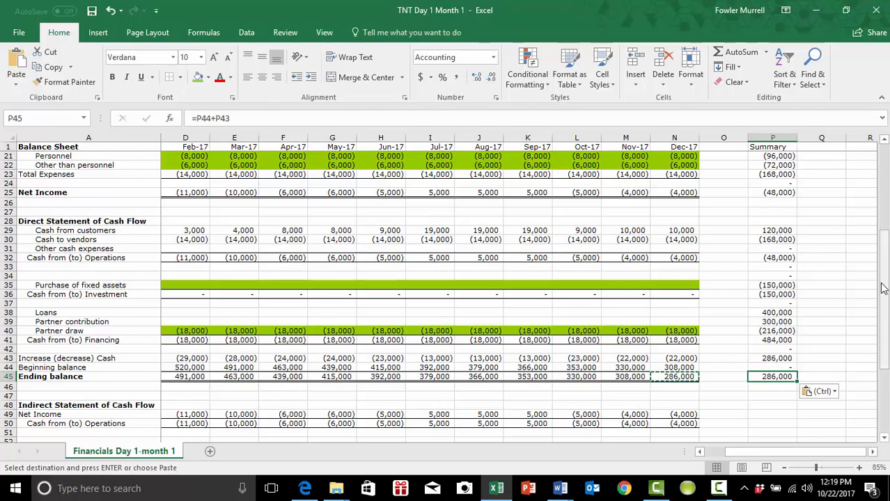
Copy the Summary total formula from P29 to the indirect cash flow's Net Income in P49, and fill it down to Ending balance in P63.
{"action": "scroll", "coordinate": [830, 343], "scroll_direction": "up", "scroll_amount": 7}
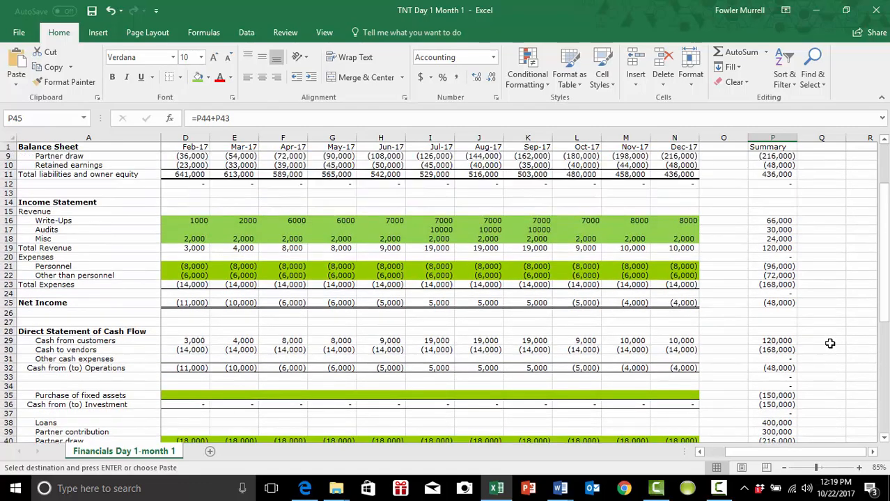
{"action": "scroll", "coordinate": [830, 343], "scroll_direction": "down", "scroll_amount": 8}
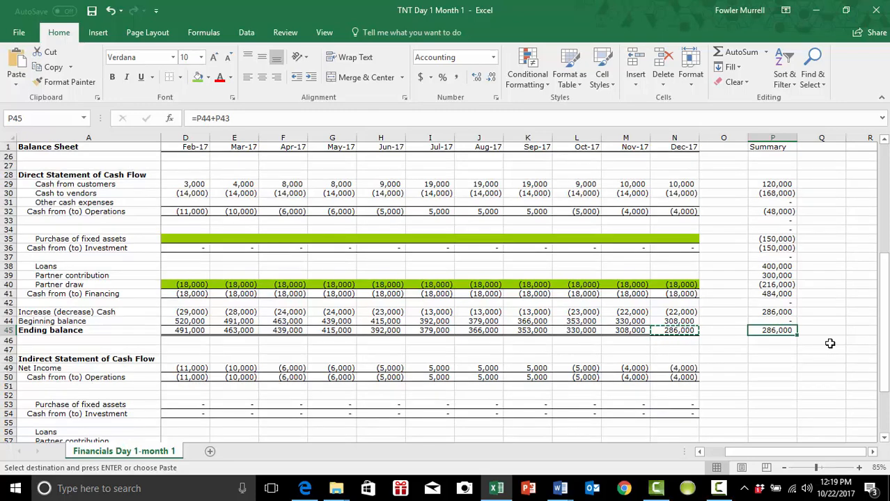
{"action": "scroll", "coordinate": [830, 343], "scroll_direction": "down", "scroll_amount": 1}
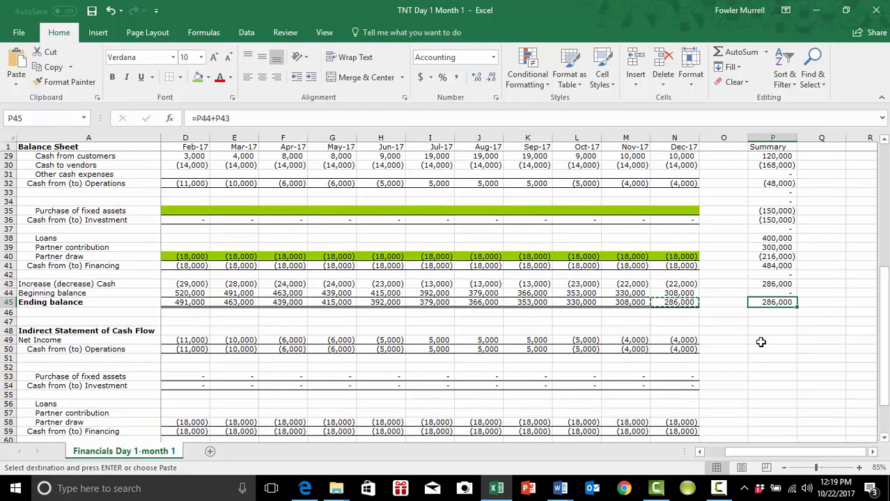
{"action": "scroll", "coordinate": [784, 337], "scroll_direction": "up", "scroll_amount": 2}
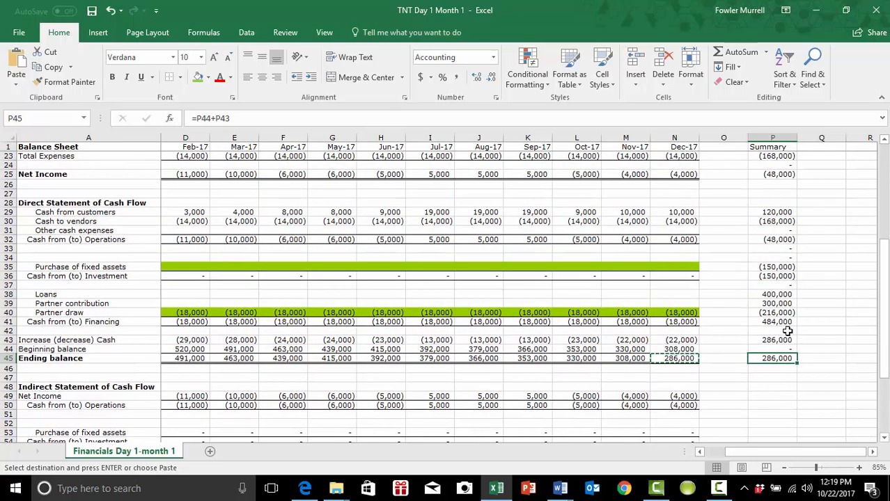
{"action": "scroll", "coordinate": [772, 244], "scroll_direction": "up", "scroll_amount": 1}
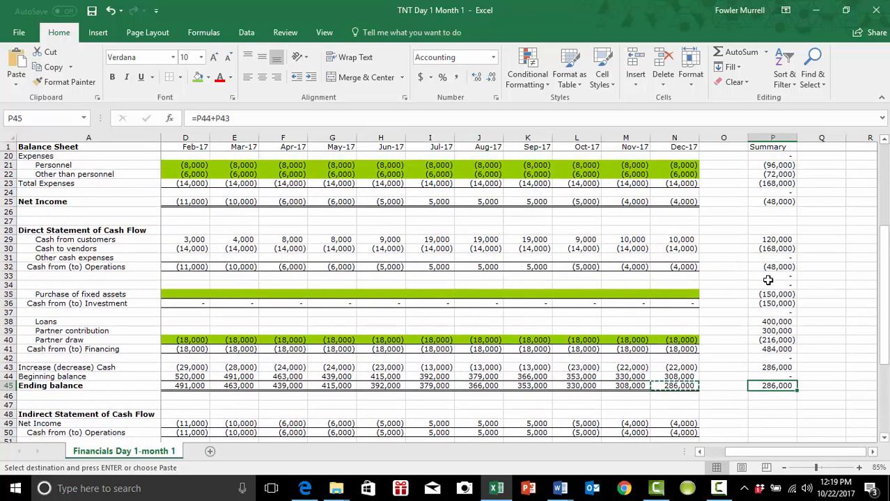
{"action": "left_click", "coordinate": [777, 240]}
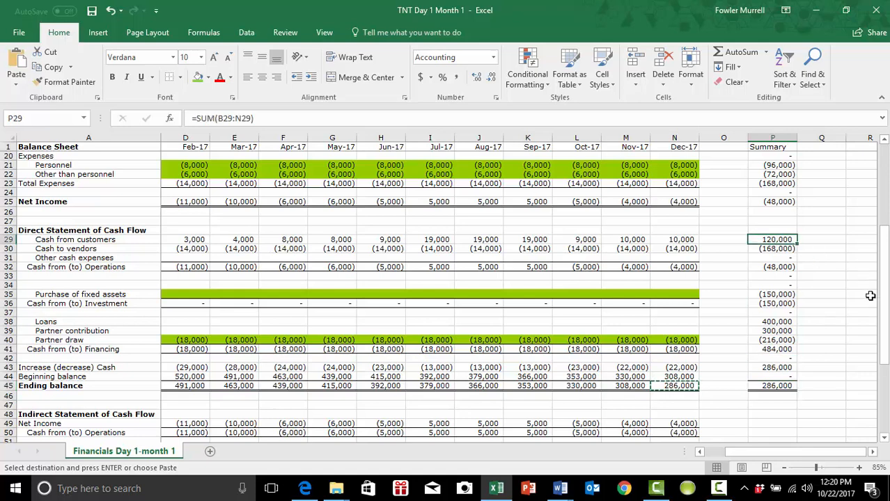
{"action": "key", "text": "ctrl+c"}
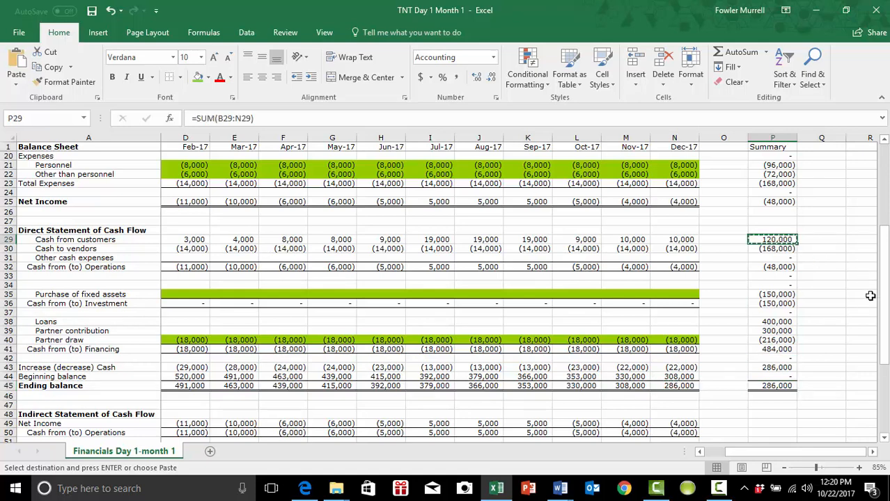
{"action": "scroll", "coordinate": [870, 296], "scroll_direction": "down", "scroll_amount": 2}
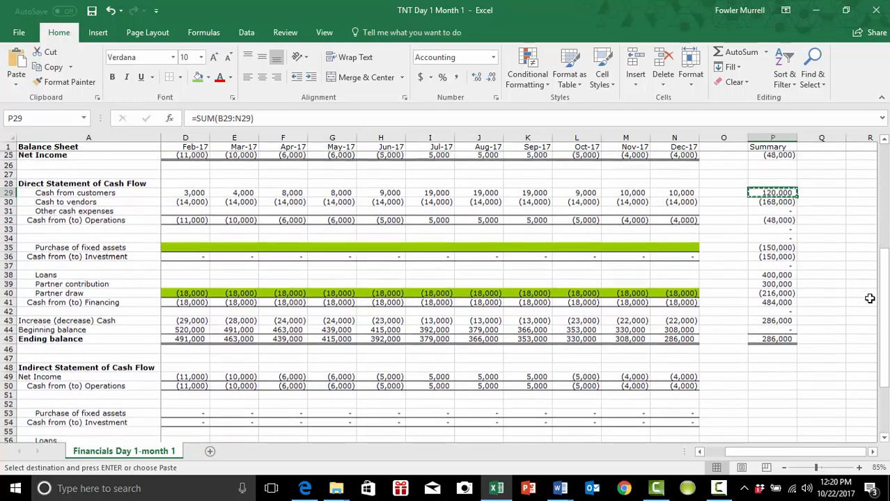
{"action": "scroll", "coordinate": [869, 298], "scroll_direction": "down", "scroll_amount": 4}
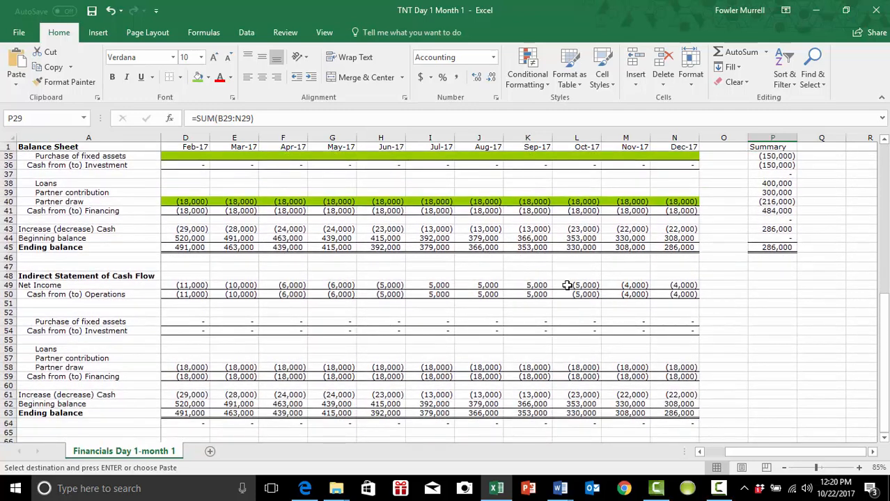
{"action": "left_click", "coordinate": [764, 286]}
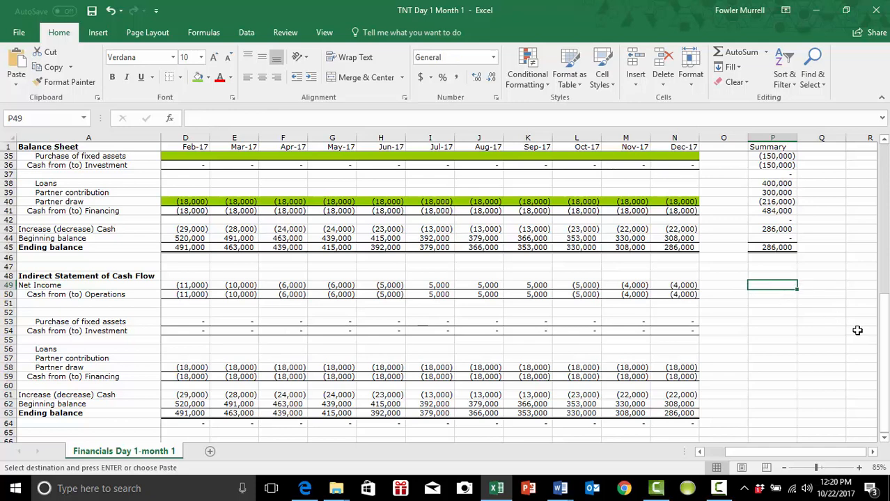
{"action": "key", "text": "ctrl+v"}
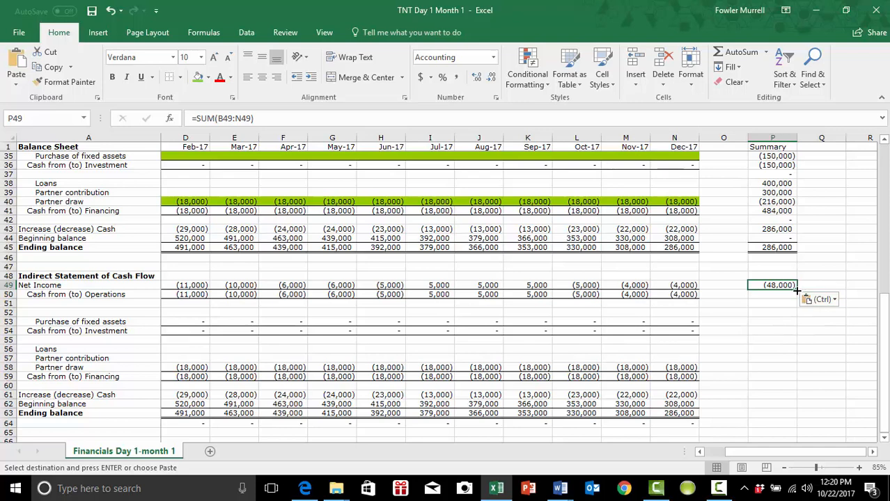
{"action": "left_click_drag", "start_coordinate": [797, 290], "coordinate": [797, 418]}
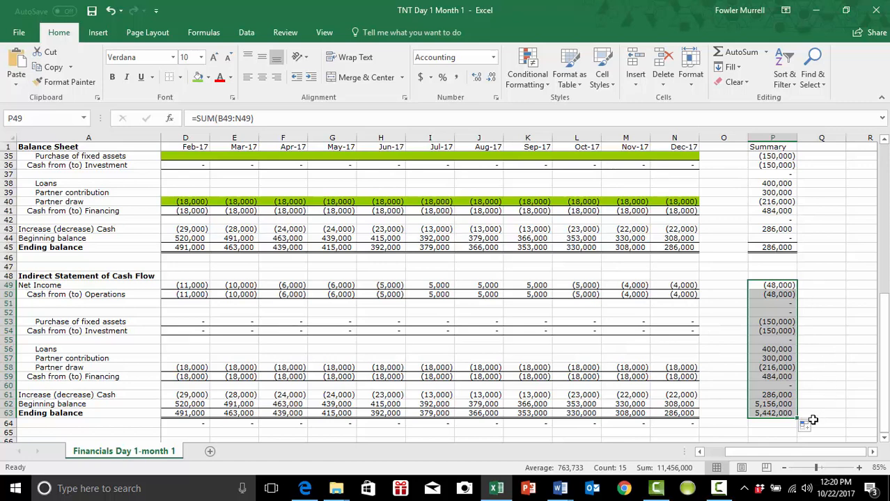
Clear the indirect cash flow's summed Ending balance in Summary cell P63 and replace the Beginning balance in P62 with 0.
{"action": "left_click", "coordinate": [771, 415]}
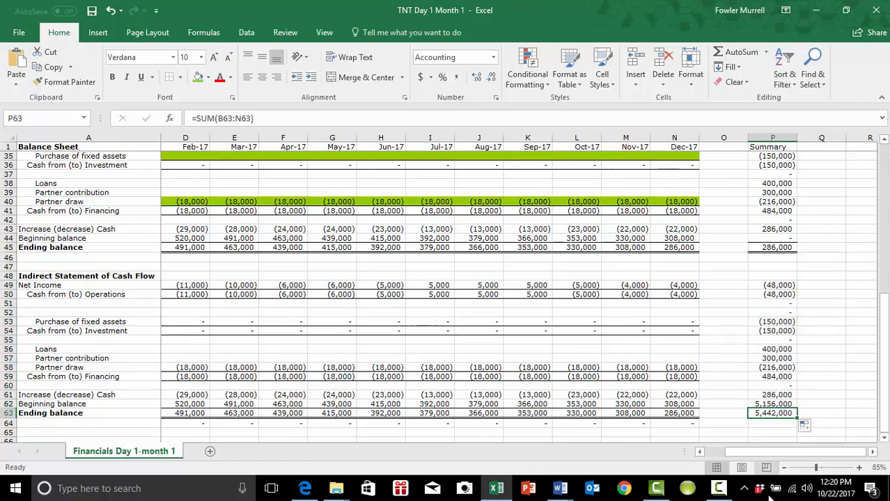
{"action": "key", "text": "Delete"}
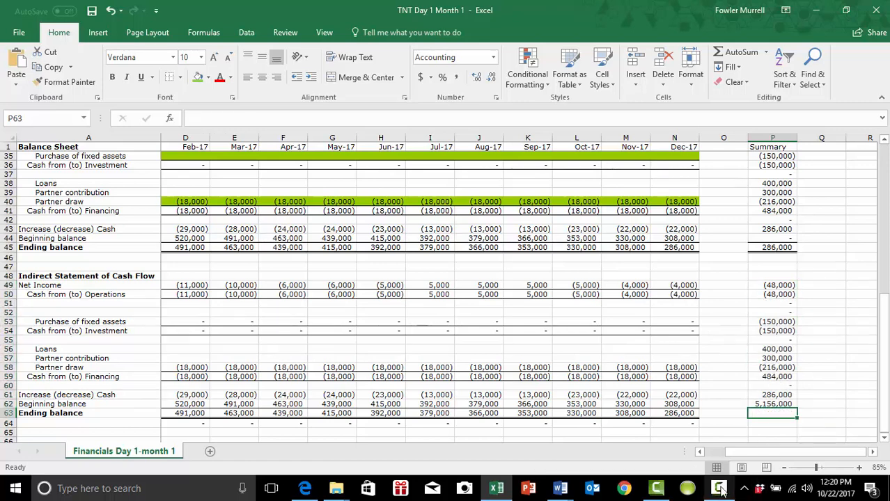
{"action": "left_click", "coordinate": [764, 405]}
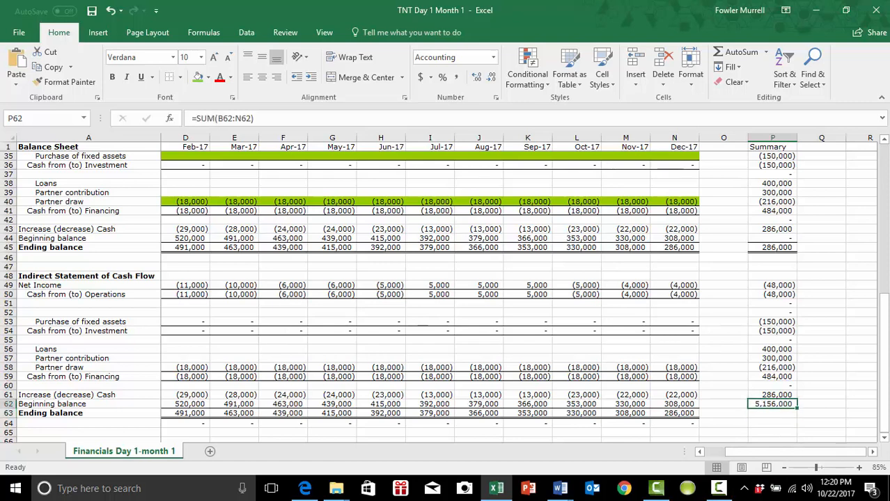
{"action": "key", "text": "Delete"}
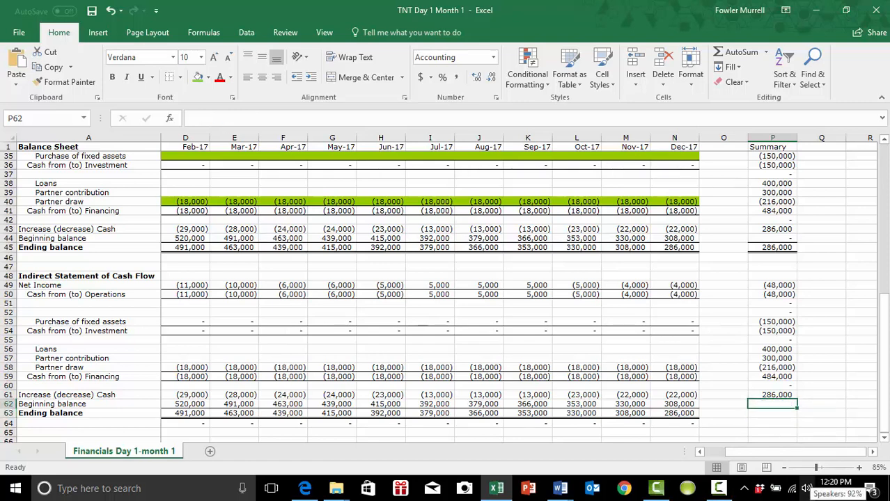
{"action": "type", "text": "0"}
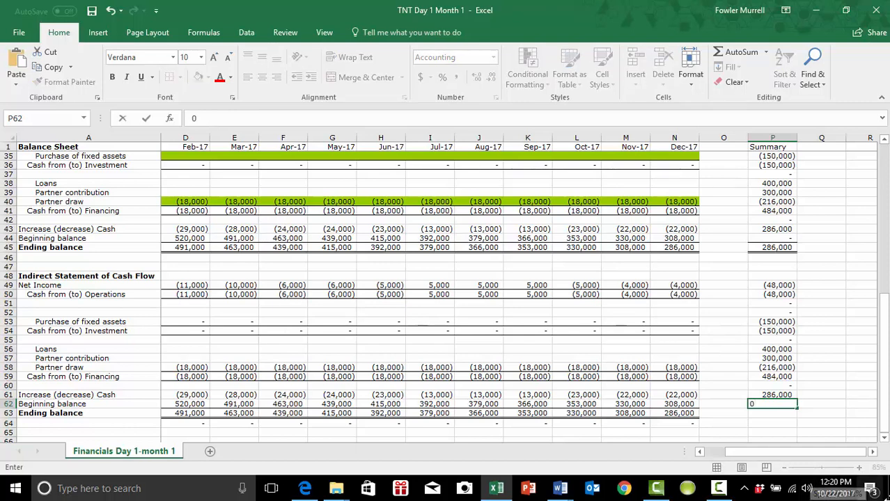
{"action": "key", "text": "Return"}
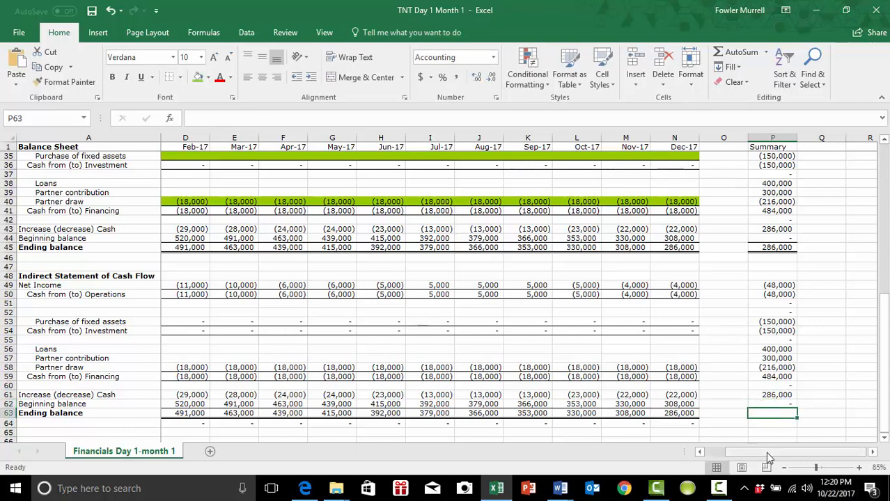
Copy the indirect cash flow's Dec-17 Ending balance formula from N63 to Summary cell P63.
{"action": "left_click", "coordinate": [680, 410]}
{"action": "mouse_move", "coordinate": [735, 492]}
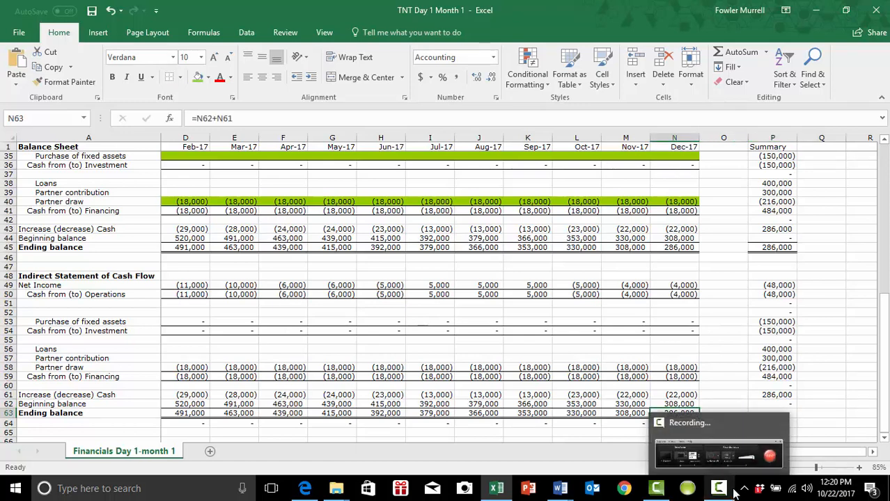
{"action": "key", "text": "ctrl+c"}
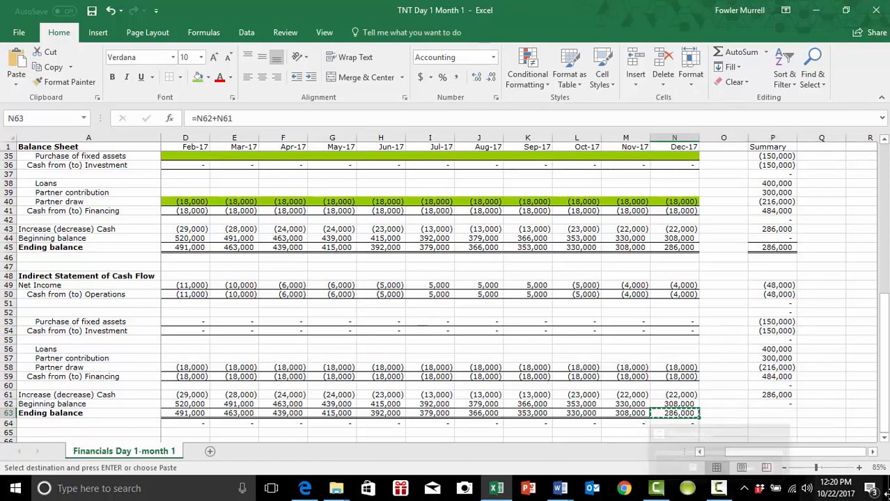
{"action": "left_click", "coordinate": [782, 411]}
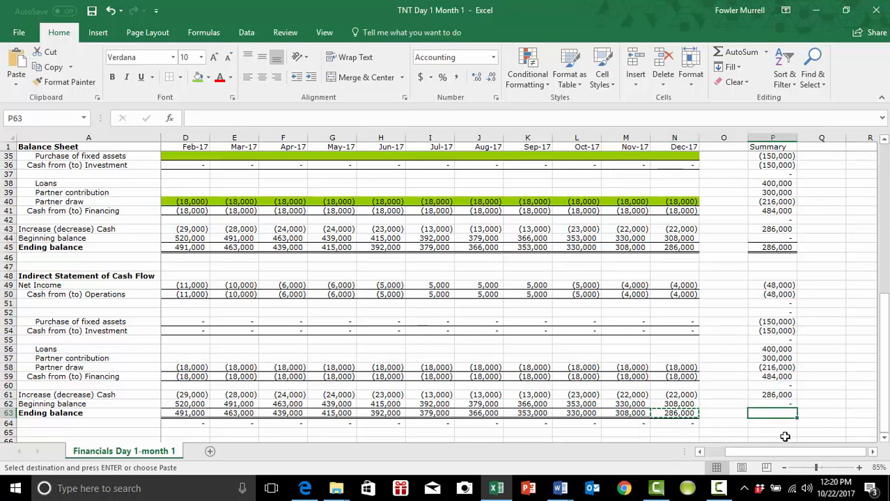
{"action": "key", "text": "ctrl+v"}
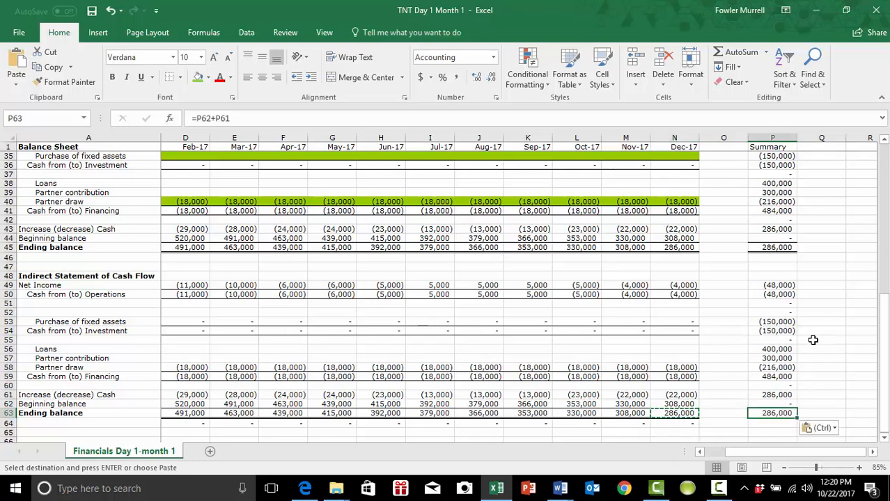
Apply a Top and Thick Bottom Border to the Summary column's Total assets cell P5.
{"action": "scroll", "coordinate": [813, 340], "scroll_direction": "up", "scroll_amount": 1}
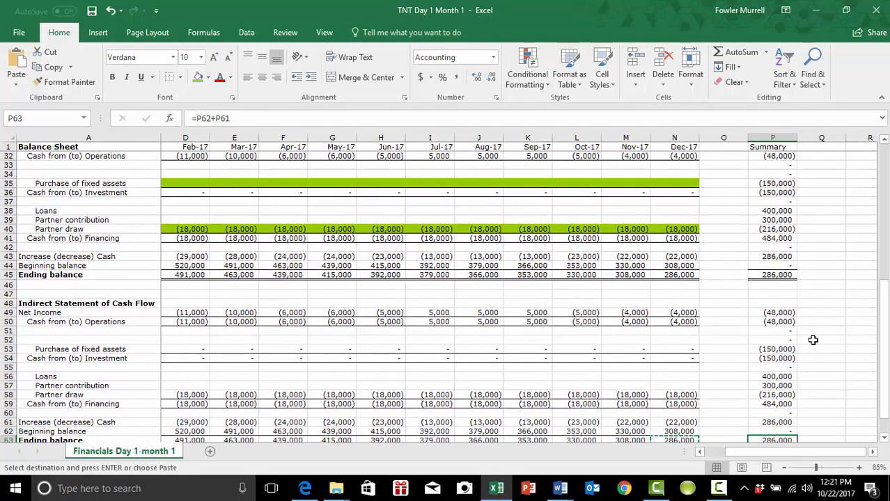
{"action": "scroll", "coordinate": [813, 340], "scroll_direction": "down", "scroll_amount": 2}
{"action": "scroll", "coordinate": [812, 340], "scroll_direction": "up", "scroll_amount": 6}
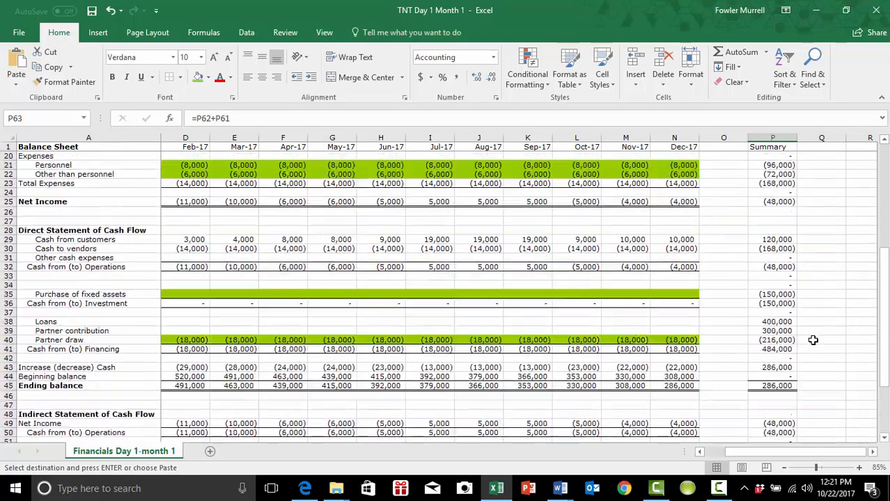
{"action": "scroll", "coordinate": [812, 340], "scroll_direction": "up", "scroll_amount": 6}
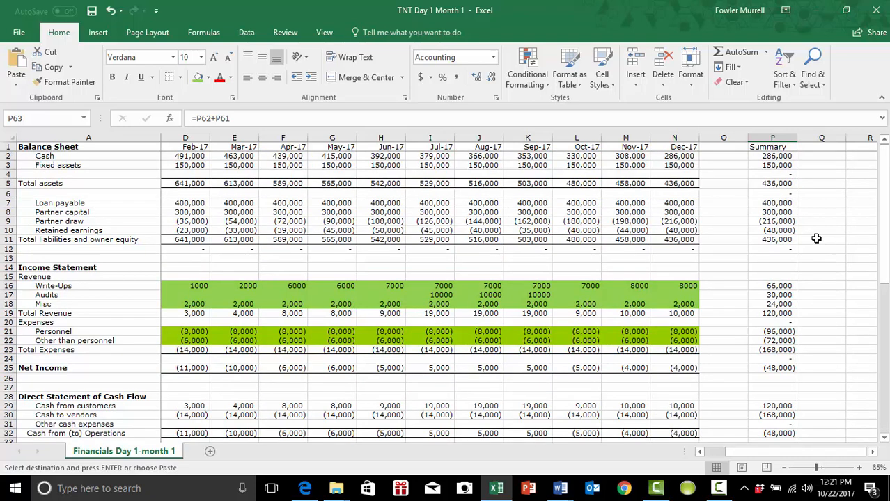
{"action": "left_click", "coordinate": [774, 182]}
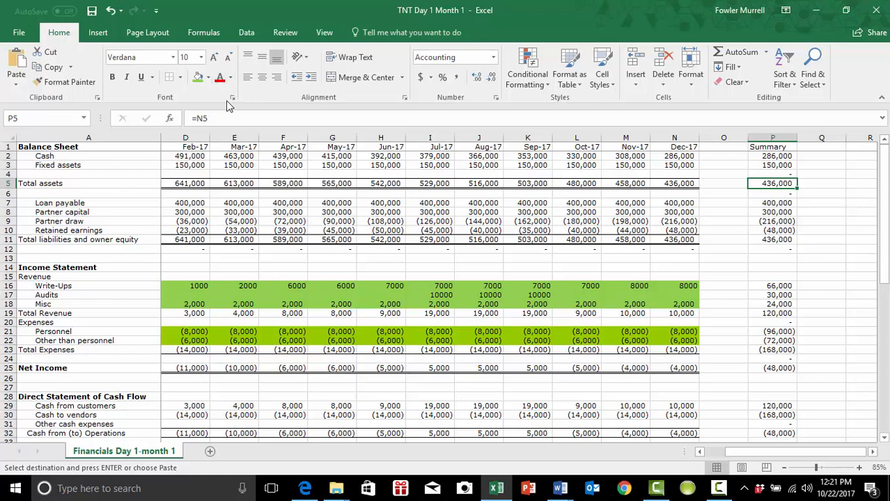
{"action": "left_click", "coordinate": [181, 78]}
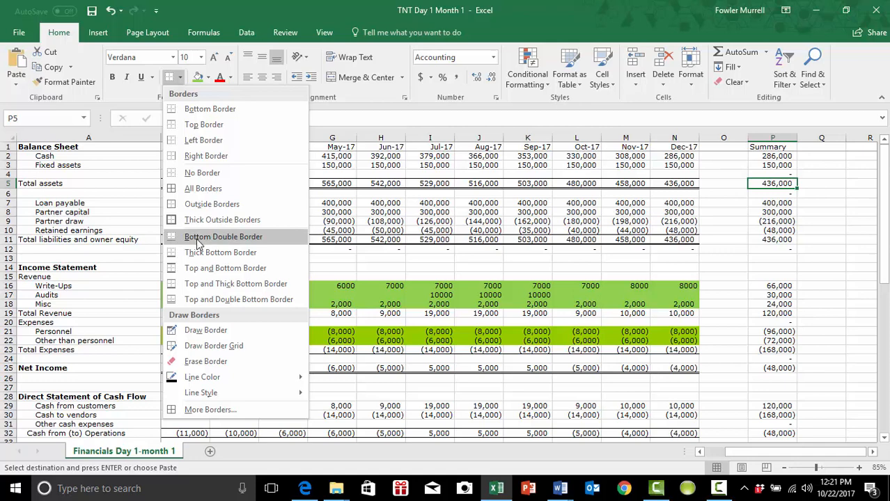
{"action": "left_click", "coordinate": [194, 285]}
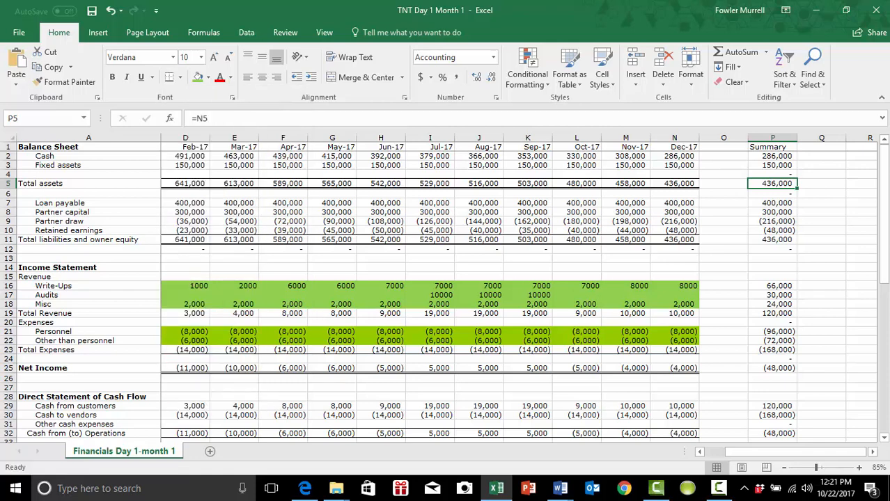
{"action": "left_click", "coordinate": [808, 277]}
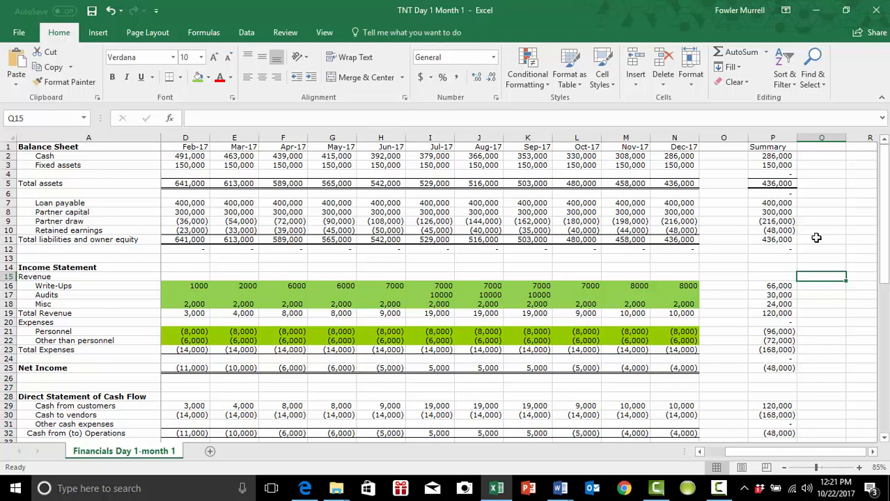
Apply the same Top and Thick Bottom Border to Summary cells P11, Total liabilities and owner equity, and P25, Net Income.
{"action": "left_click", "coordinate": [779, 240]}
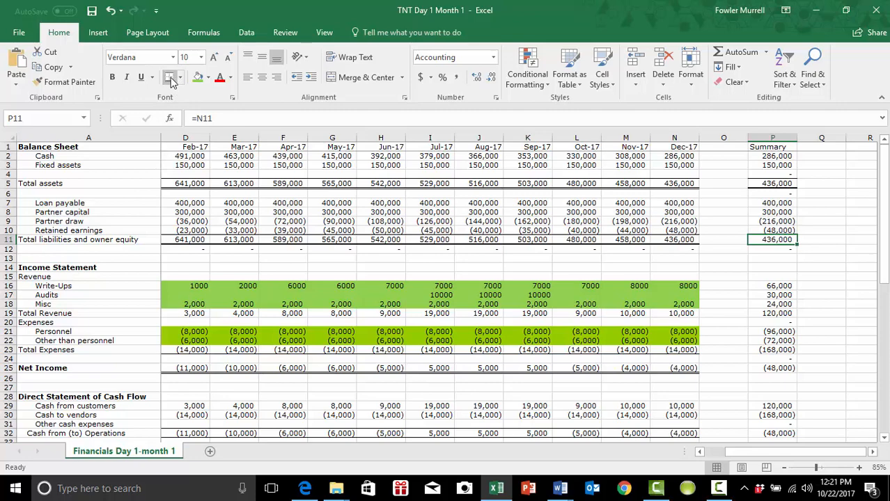
{"action": "left_click", "coordinate": [809, 277]}
{"action": "scroll", "coordinate": [811, 284], "scroll_direction": "down", "scroll_amount": 2}
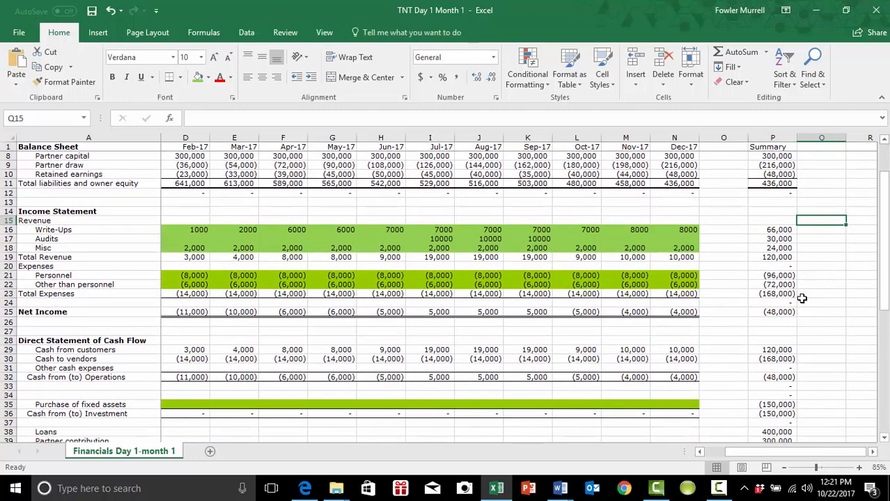
{"action": "left_click", "coordinate": [784, 314]}
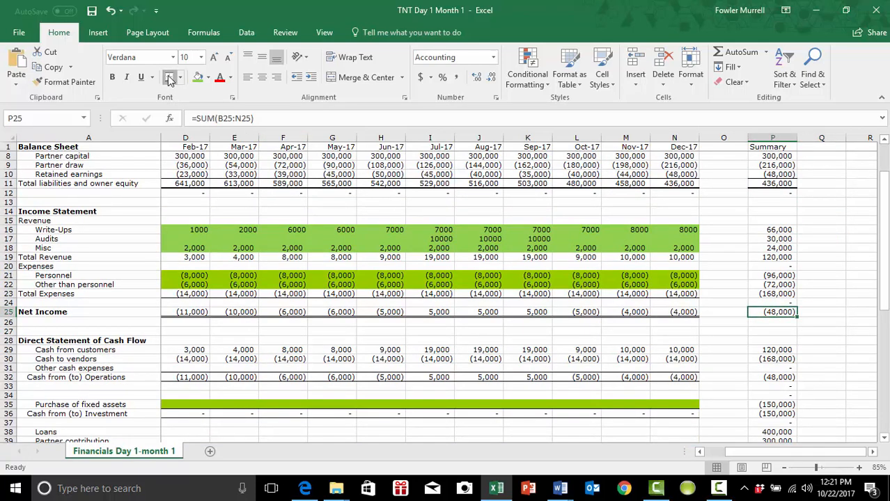
{"action": "left_click", "coordinate": [866, 395]}
Review the monthly and Summary figures across the balance sheet, income statement and both cash flow statements, and clear the leftover copy selection.
{"action": "scroll", "coordinate": [869, 394], "scroll_direction": "down", "scroll_amount": 1}
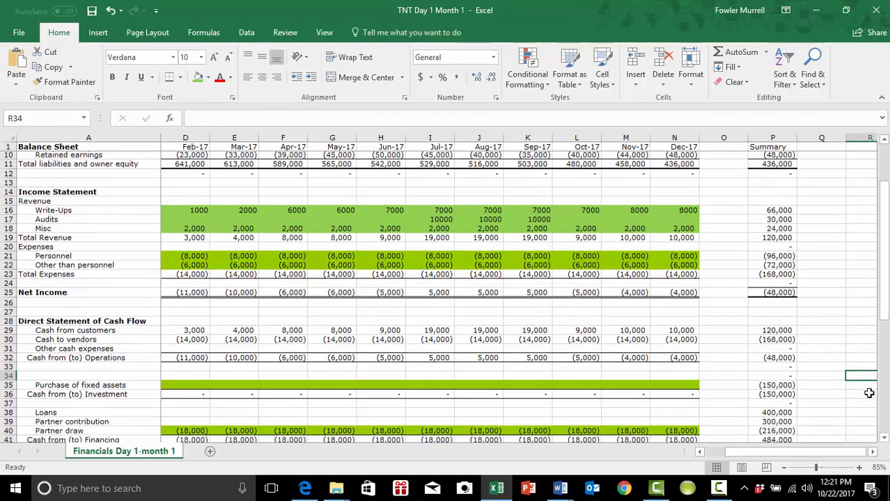
{"action": "scroll", "coordinate": [869, 393], "scroll_direction": "down", "scroll_amount": 2}
{"action": "scroll", "coordinate": [869, 393], "scroll_direction": "down", "scroll_amount": 1}
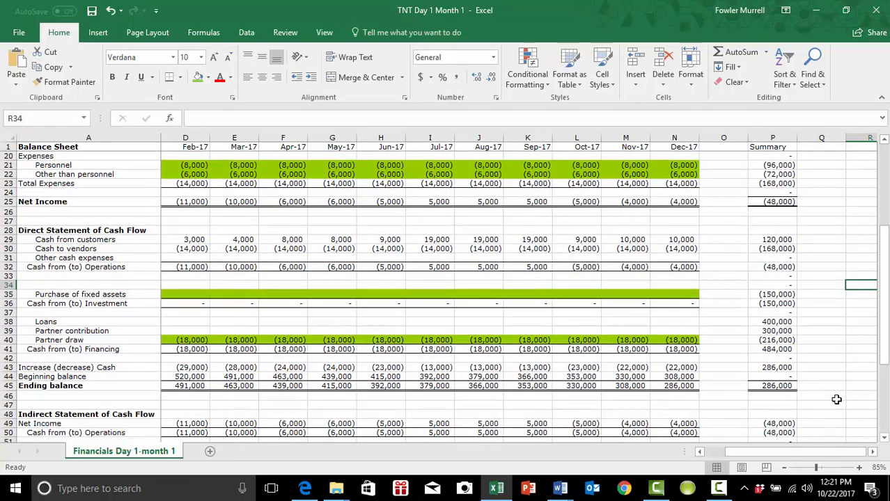
{"action": "scroll", "coordinate": [855, 401], "scroll_direction": "down", "scroll_amount": 1}
{"action": "scroll", "coordinate": [856, 400], "scroll_direction": "down", "scroll_amount": 4}
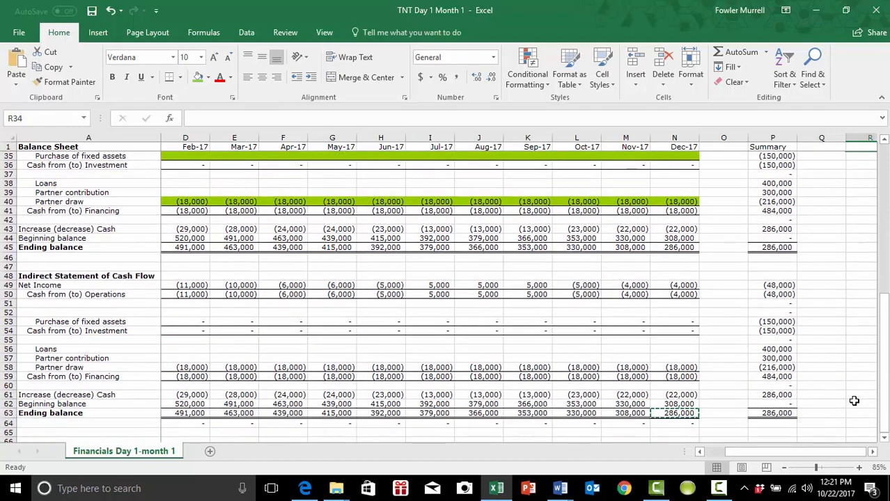
{"action": "scroll", "coordinate": [802, 406], "scroll_direction": "up", "scroll_amount": 4}
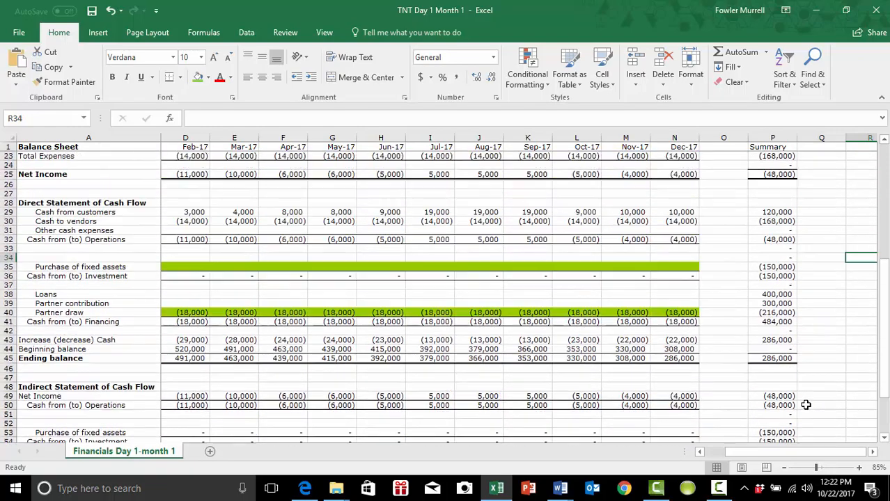
{"action": "scroll", "coordinate": [805, 405], "scroll_direction": "up", "scroll_amount": 7}
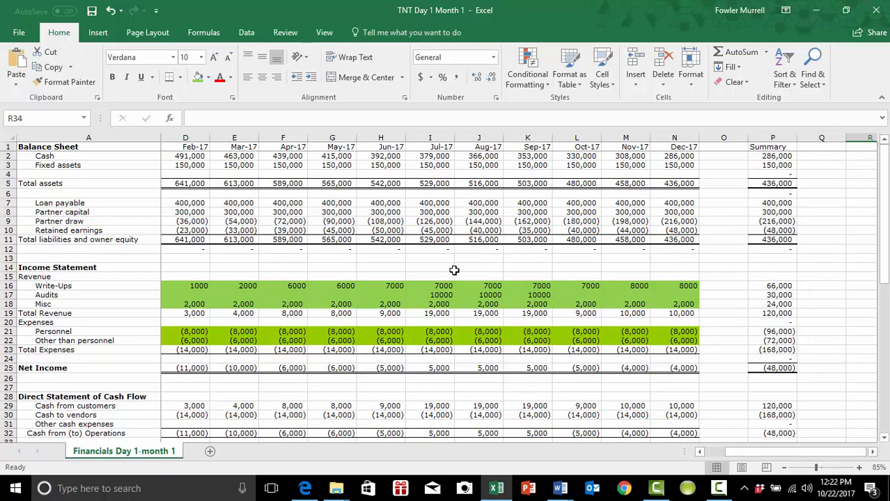
{"action": "scroll", "coordinate": [584, 279], "scroll_direction": "down", "scroll_amount": 7}
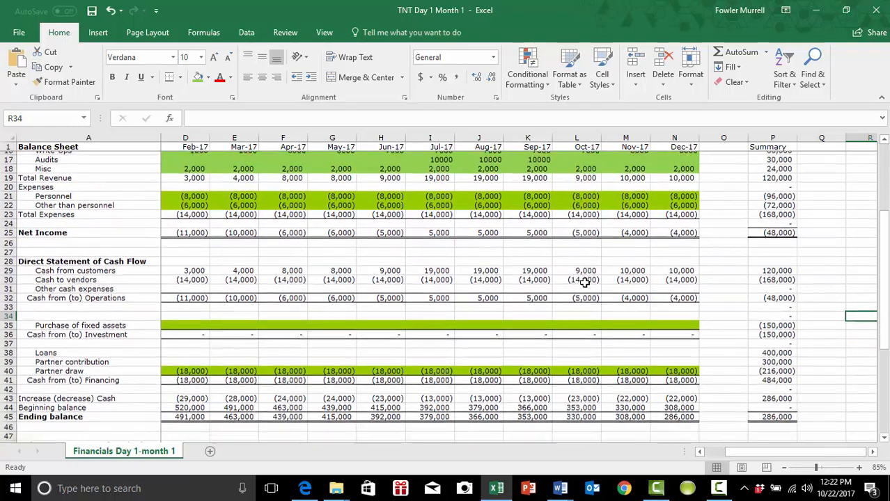
{"action": "scroll", "coordinate": [585, 282], "scroll_direction": "down", "scroll_amount": 5}
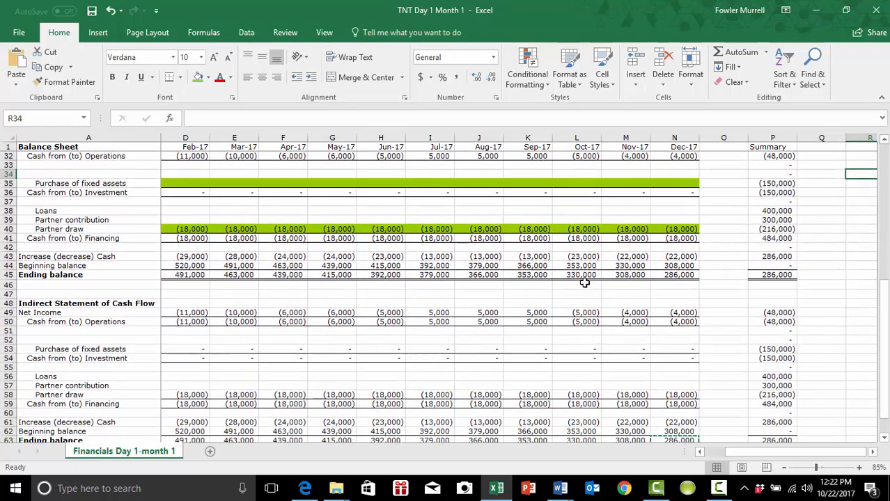
{"action": "scroll", "coordinate": [585, 282], "scroll_direction": "down", "scroll_amount": 1}
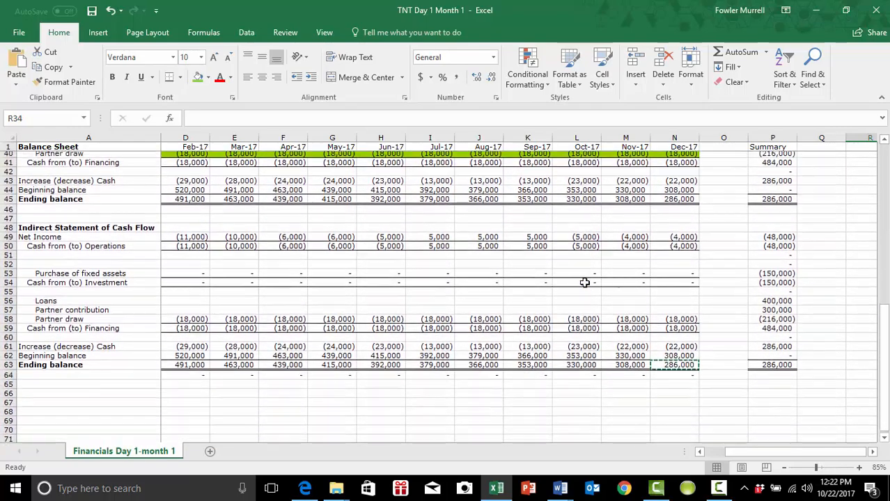
{"action": "left_click", "coordinate": [614, 388]}
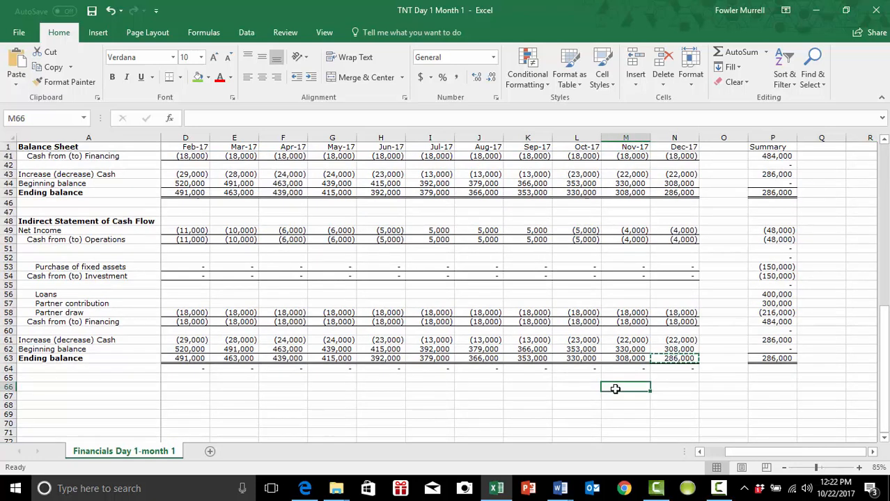
{"action": "key", "text": "Escape"}
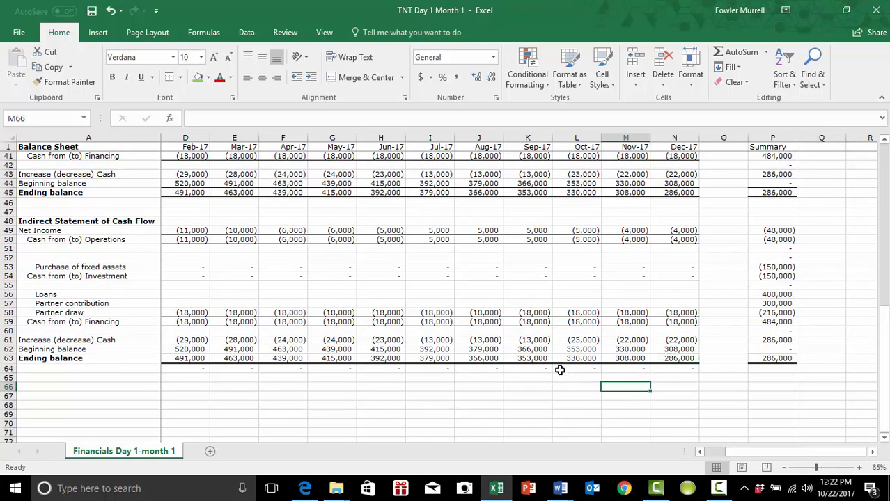